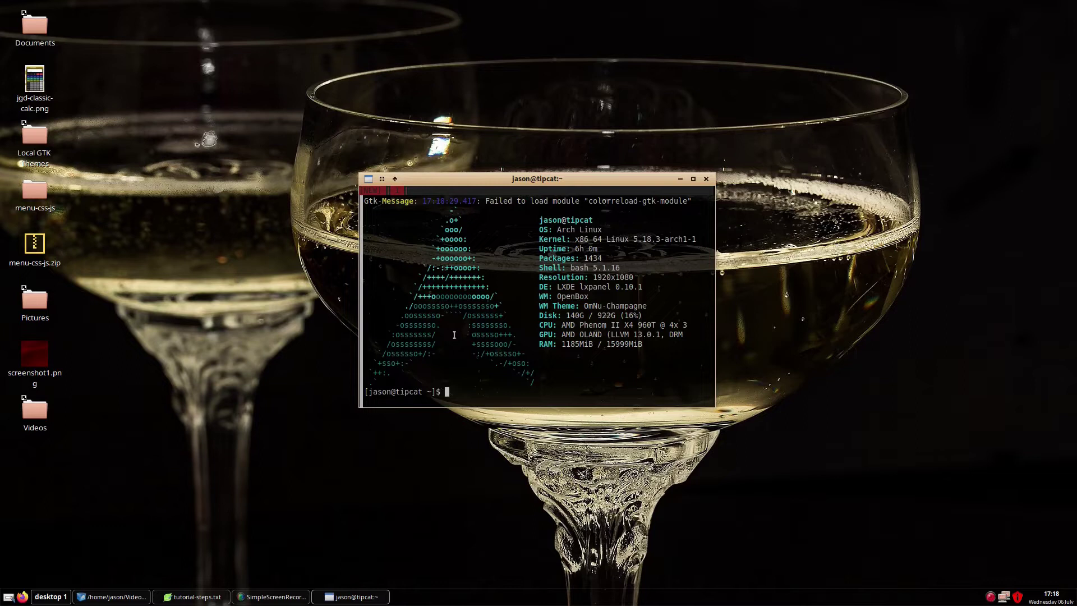
# Close the terminal, open a fresh one, and list everything in the home directory, including hidden files
pyautogui.hotkey('ctrl', 'd')
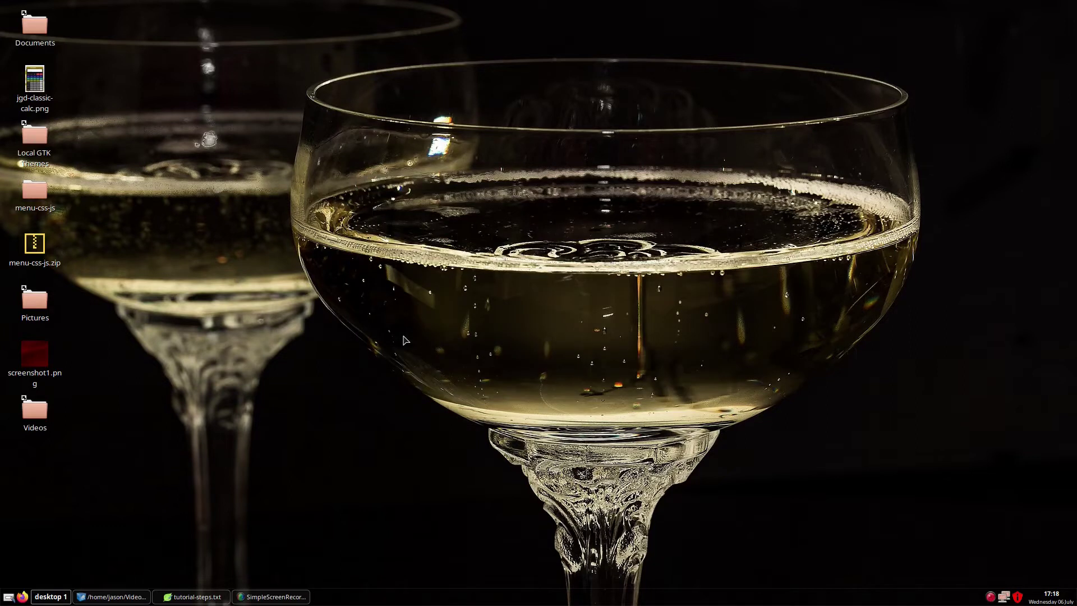
pyautogui.hotkey('ctrl', 'alt', 't')
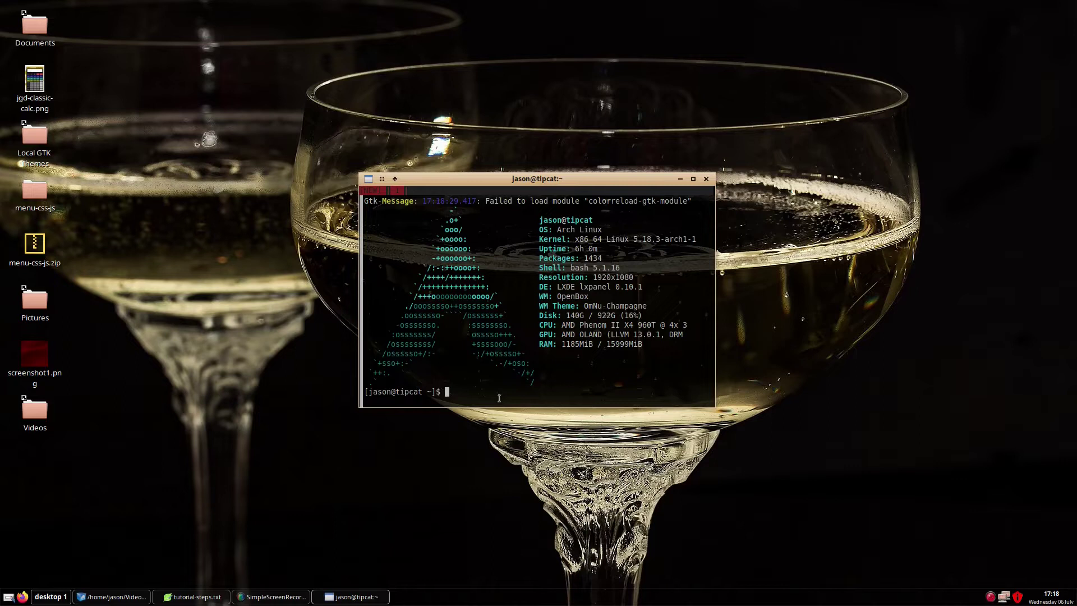
pyautogui.write('cd')
pyautogui.press('BackSpace')
pyautogui.press('BackSpace')
pyautogui.write('ls -a')
pyautogui.press('Return')
# Change into the Videos directory and list its contents
pyautogui.write('cd Videos')
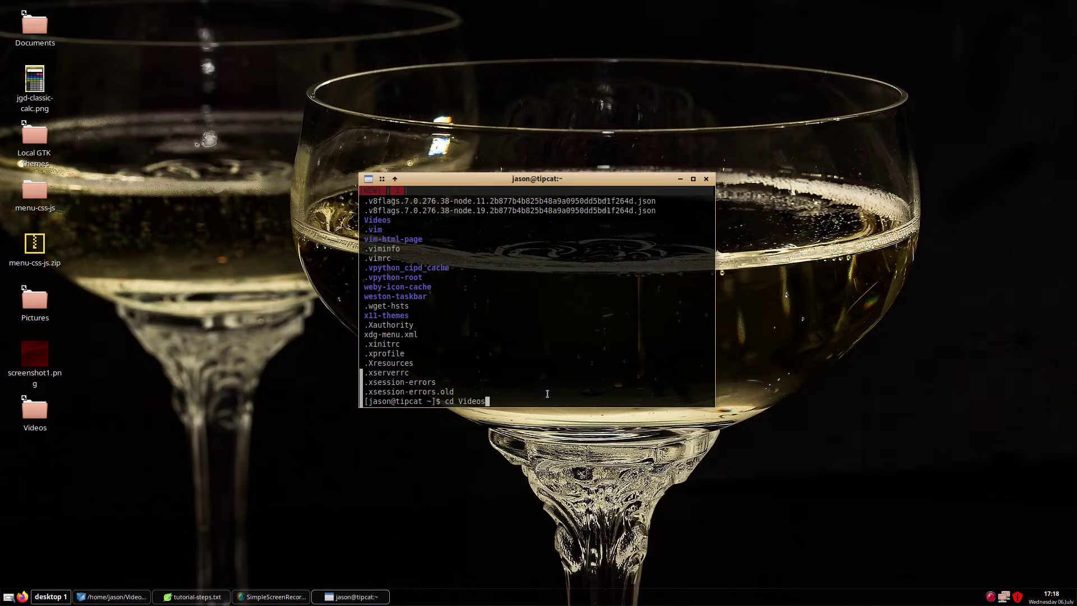
pyautogui.press('Return')
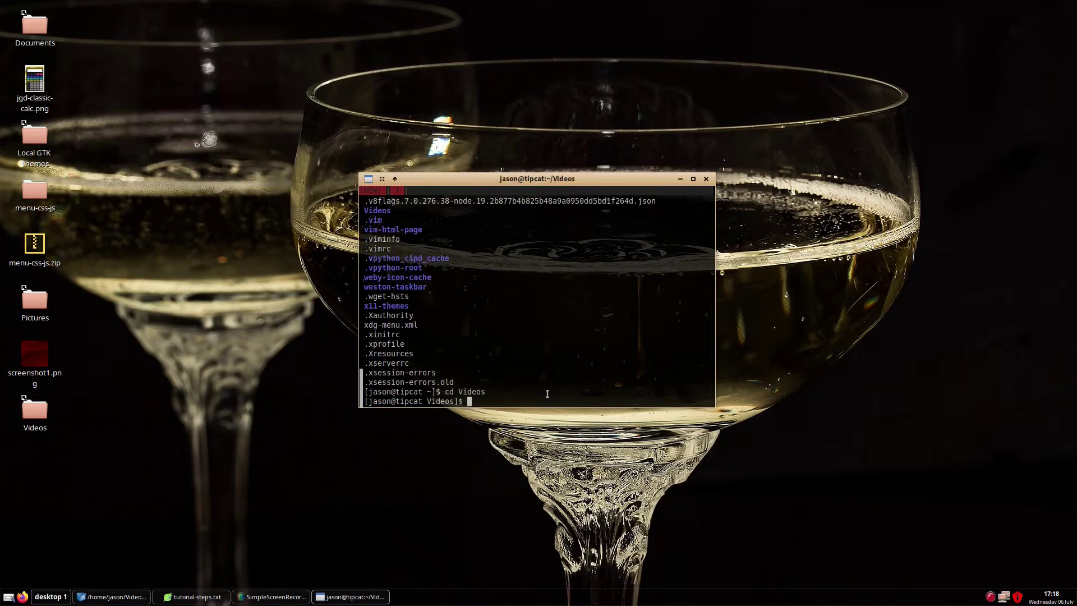
pyautogui.write('ls')
pyautogui.press('Return')
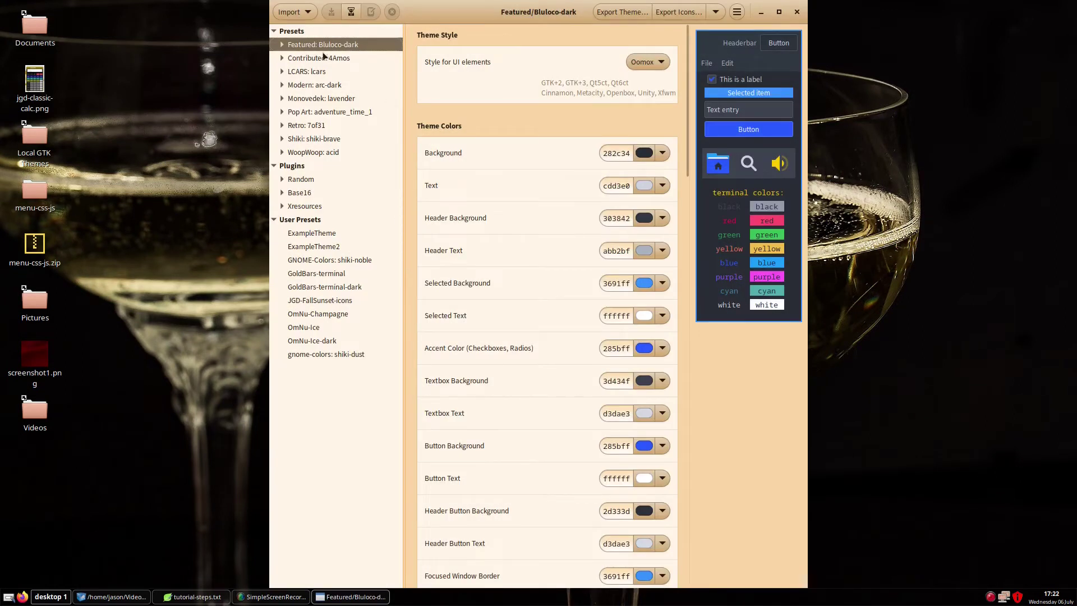
# In the Oomox theme designer, load the OmNu-Champagne user preset and review its Terminal colour settings
pyautogui.click(324, 316)
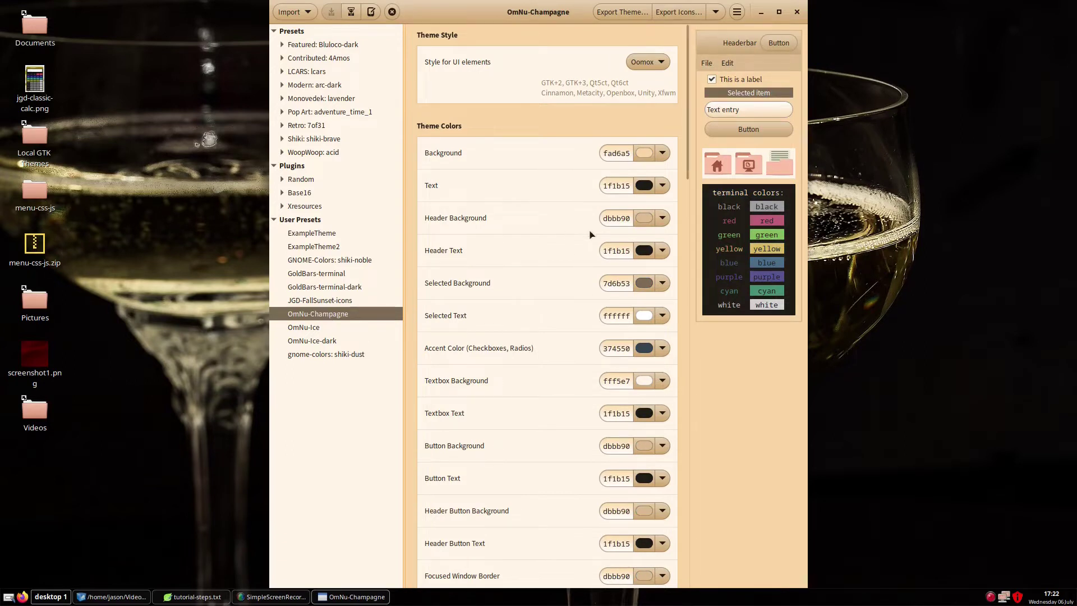
pyautogui.scroll(-15, 589, 235)
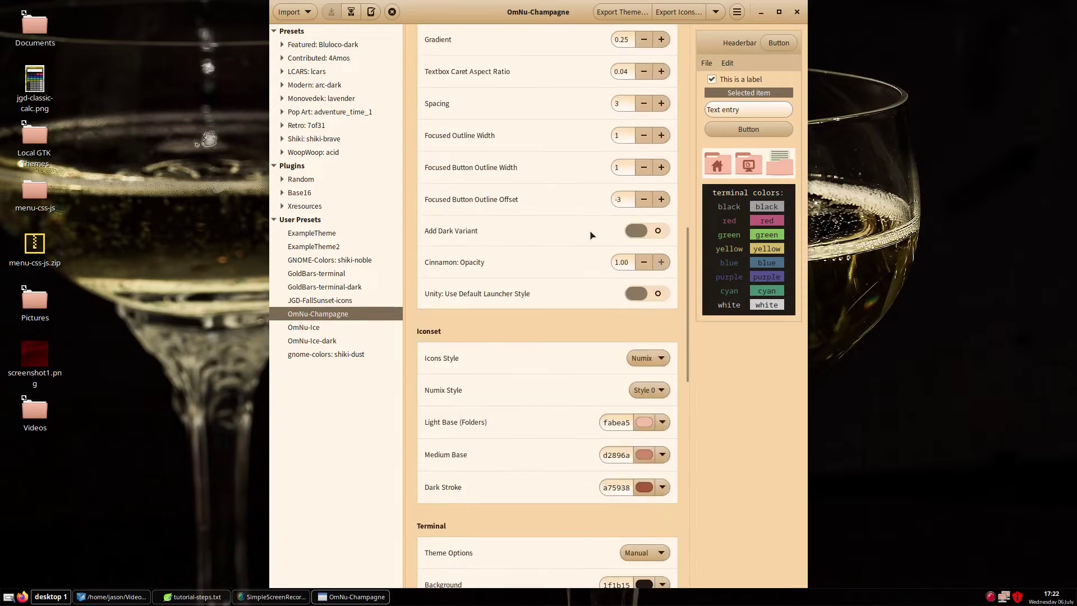
pyautogui.scroll(-6, 590, 234)
pyautogui.scroll(-2, 587, 230)
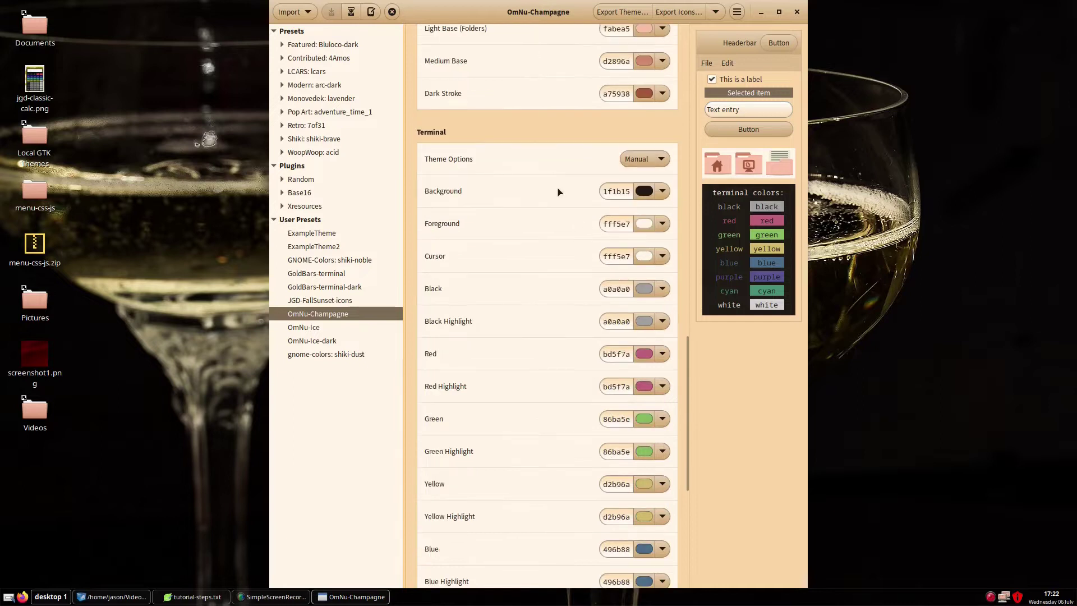
pyautogui.scroll(-2, 594, 552)
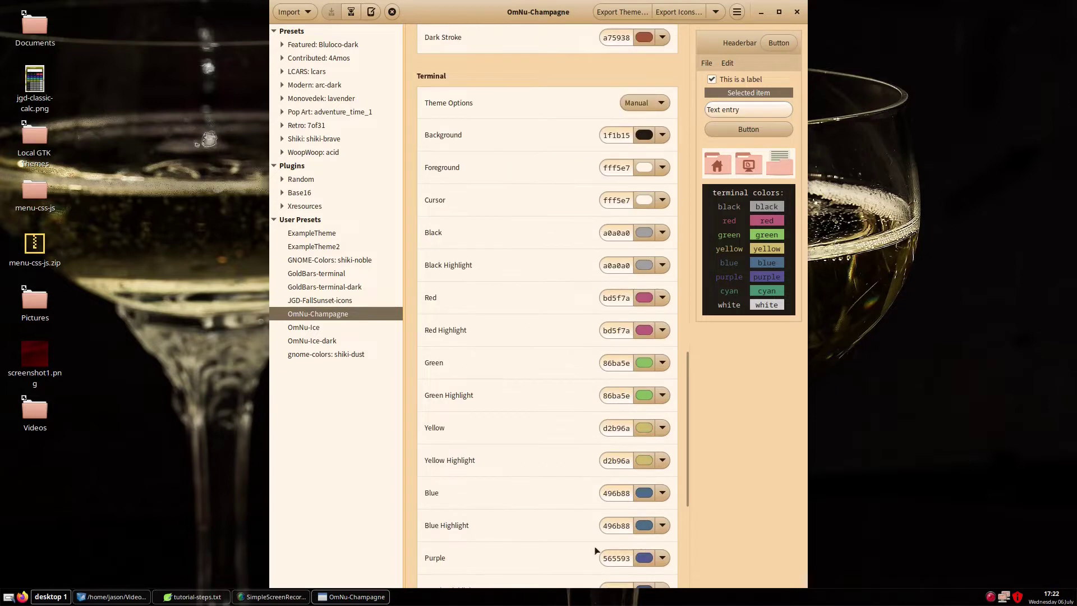
pyautogui.scroll(-4, 596, 550)
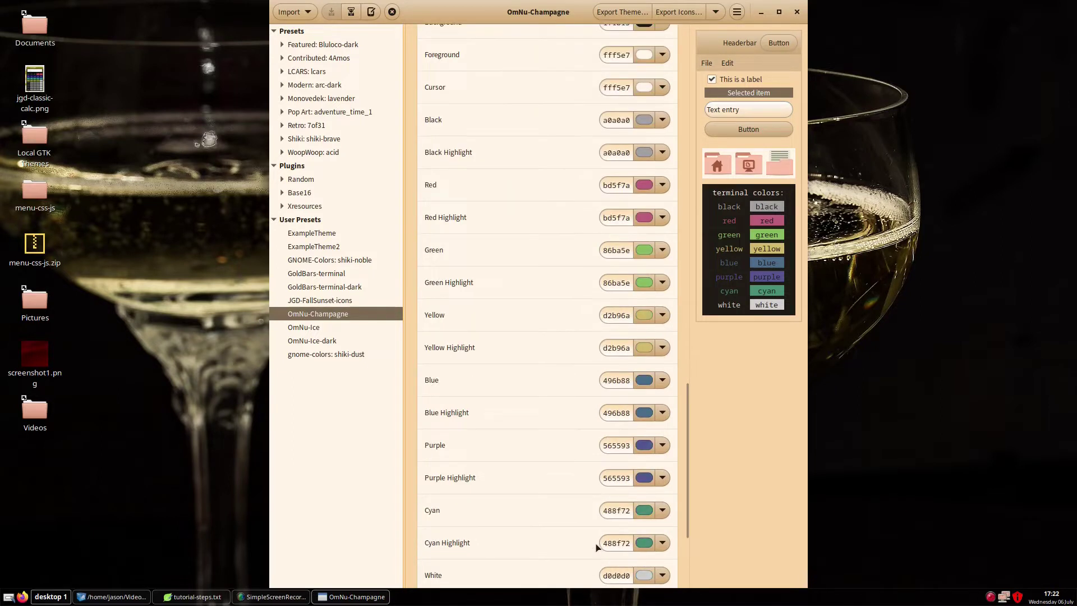
pyautogui.scroll(-2, 596, 548)
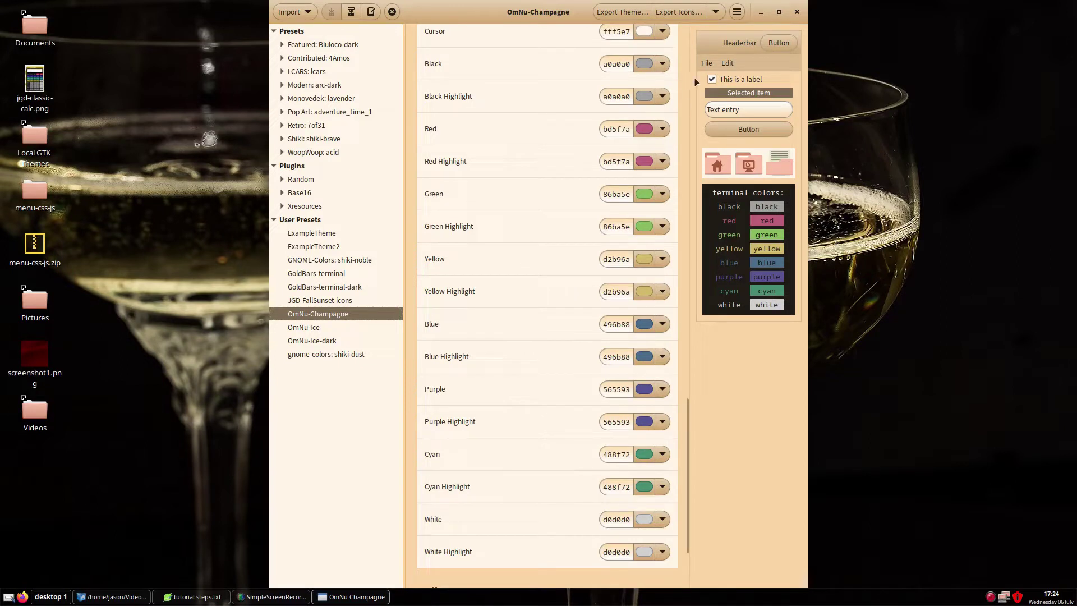
# Open the Base16-based templates export and view the xresources output for the OmNu-Champagne preset
pyautogui.click(715, 12)
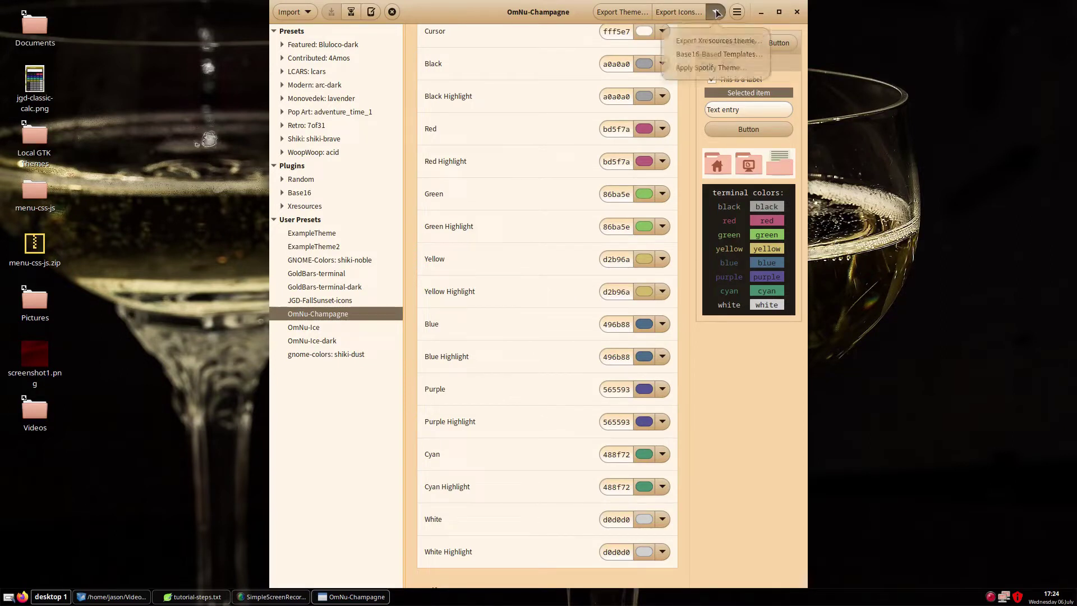
pyautogui.click(699, 58)
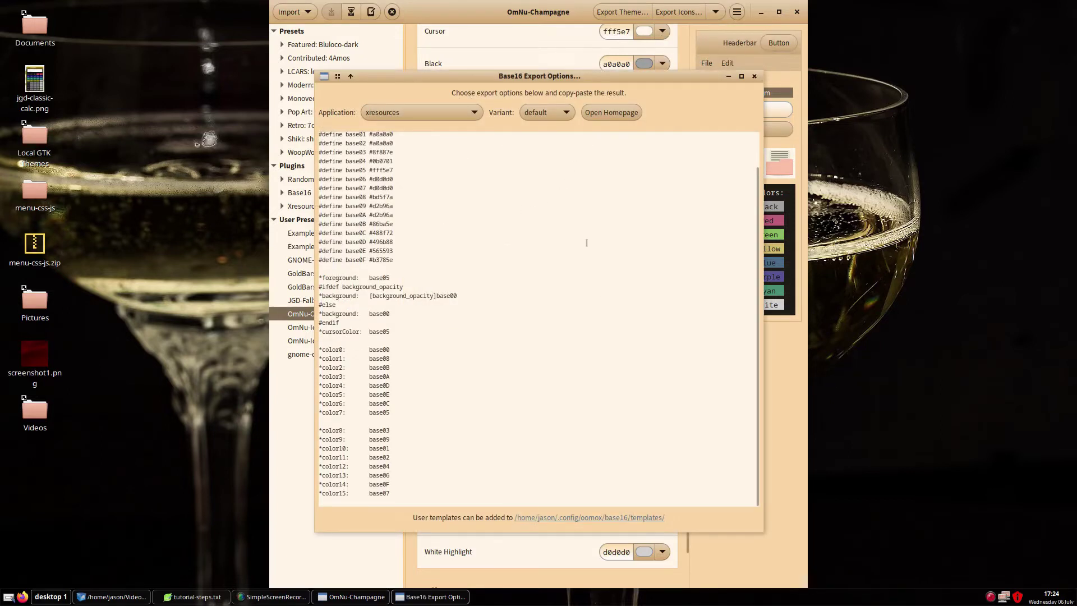
pyautogui.scroll(2, 753, 327)
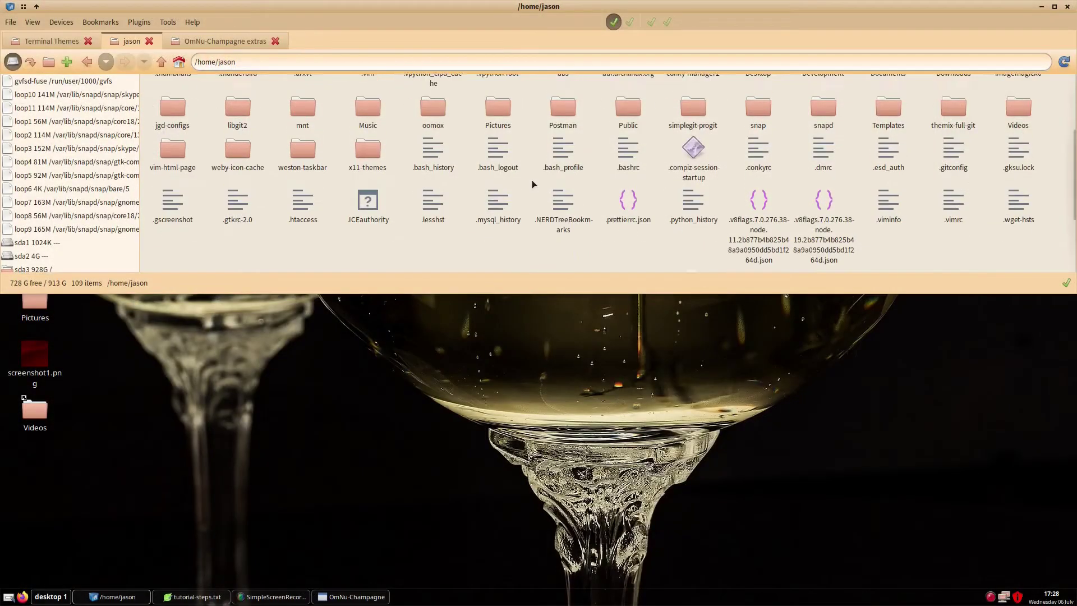
# Switch to the file manager and open the hidden .Xresources file in the home folder
pyautogui.scroll(-3, 530, 183)
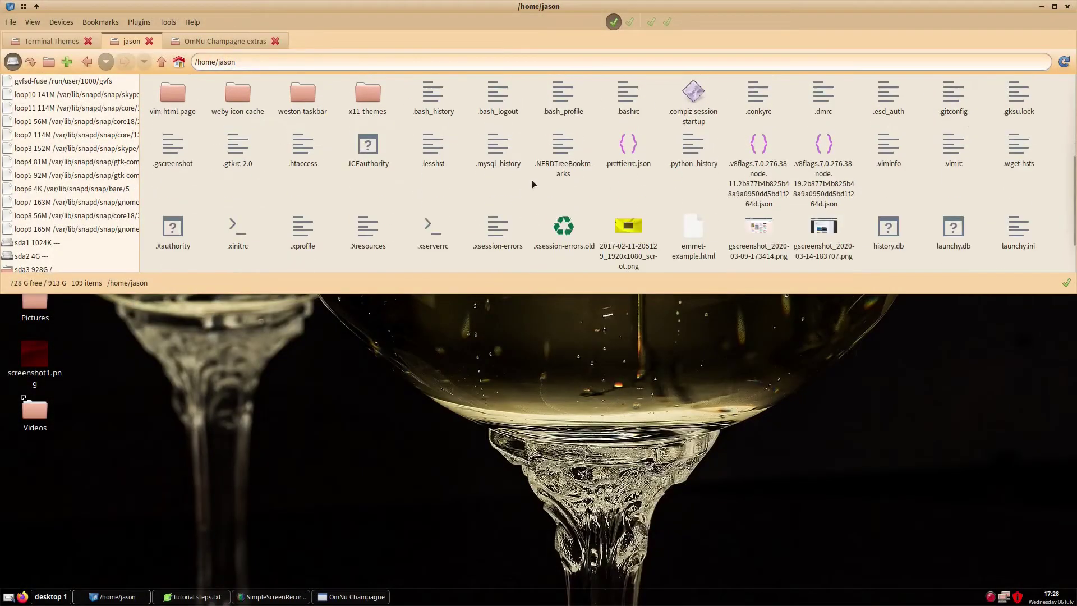
pyautogui.click(367, 170)
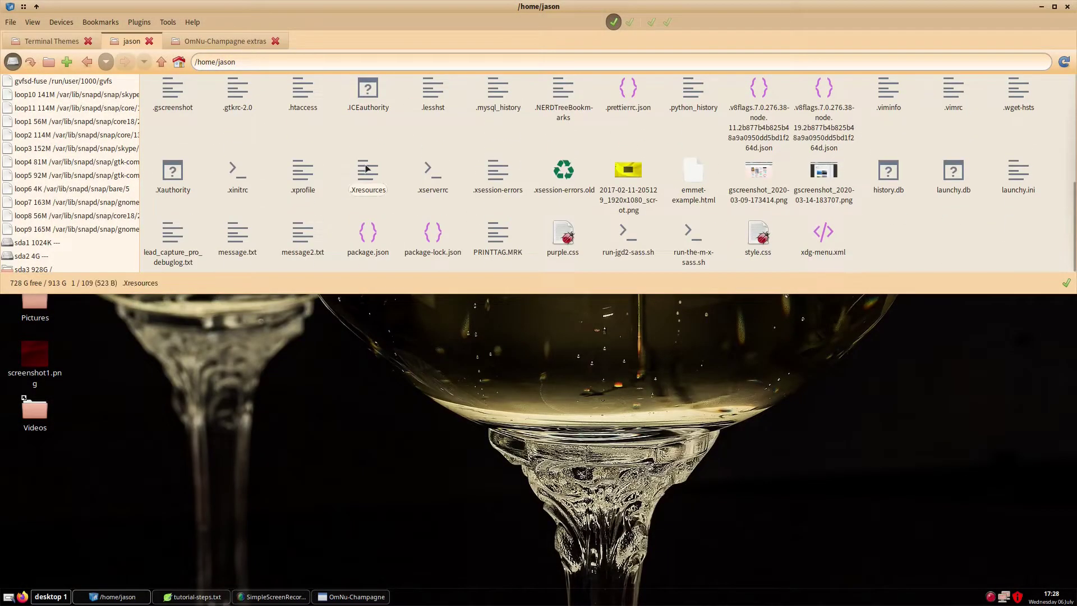
pyautogui.doubleClick(370, 171)
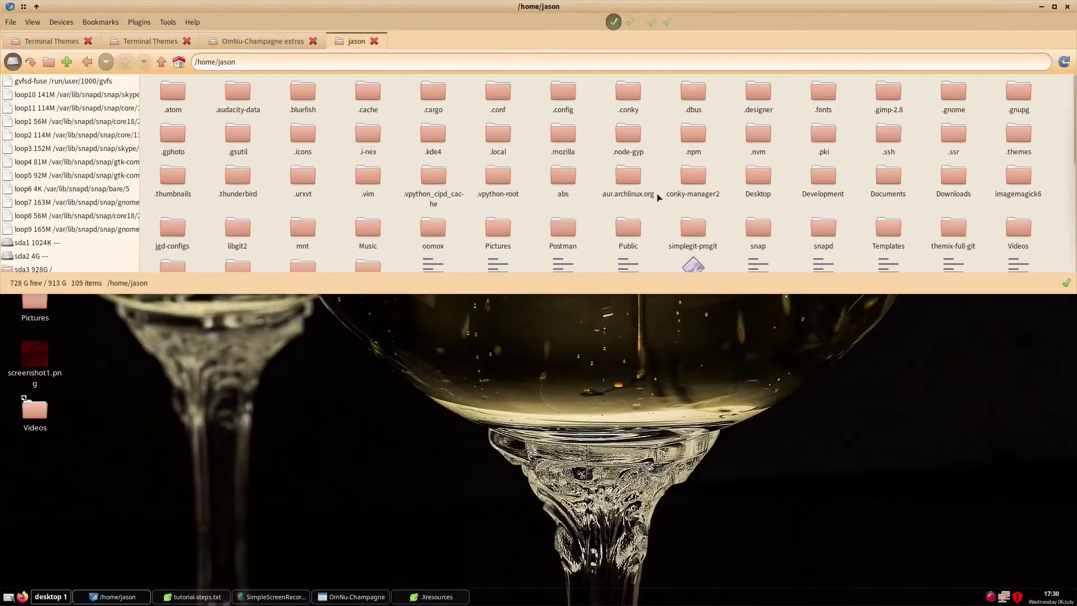
# Go into the x11-themes folder inside the home folder in the file manager
pyautogui.scroll(-3, 343, 168)
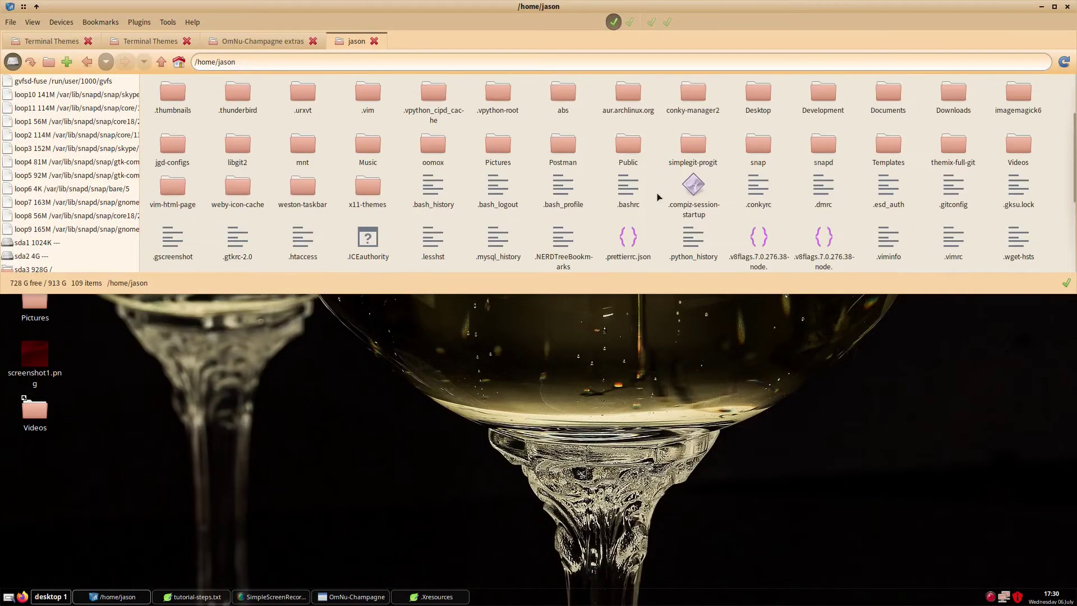
pyautogui.click(366, 160)
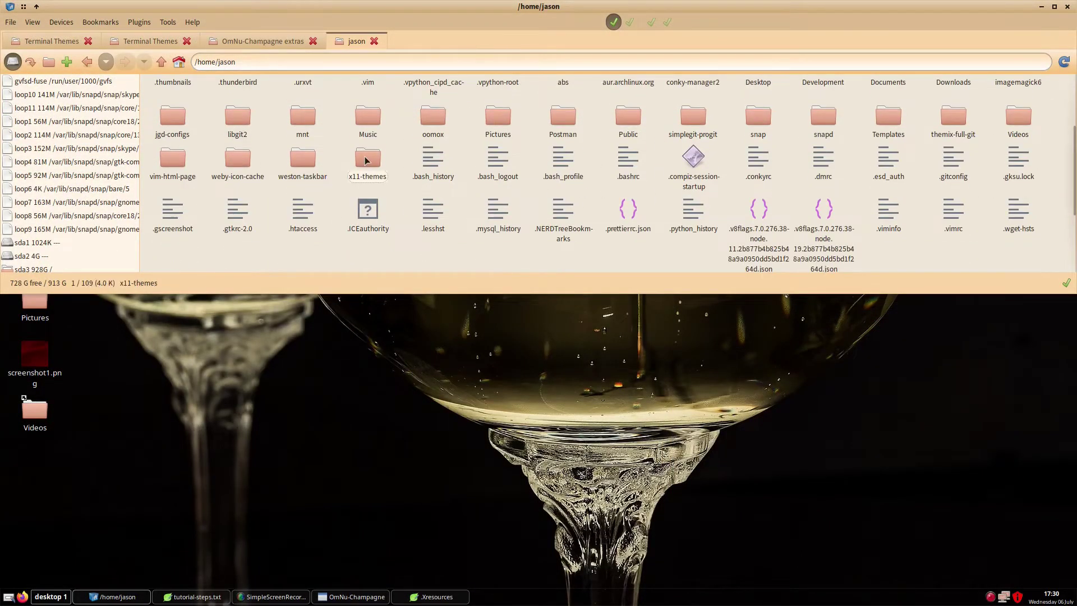
pyautogui.doubleClick(366, 160)
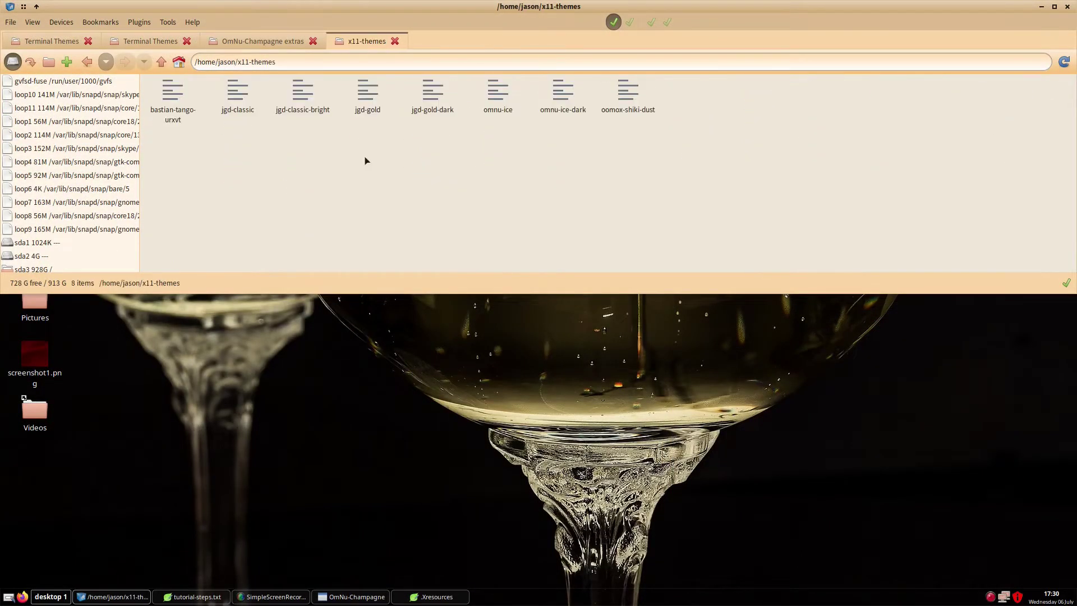
# Create an empty file named omnu-champagne in the x11-themes folder and open it in the text editor
pyautogui.rightClick(533, 139)
pyautogui.moveTo(594, 175)
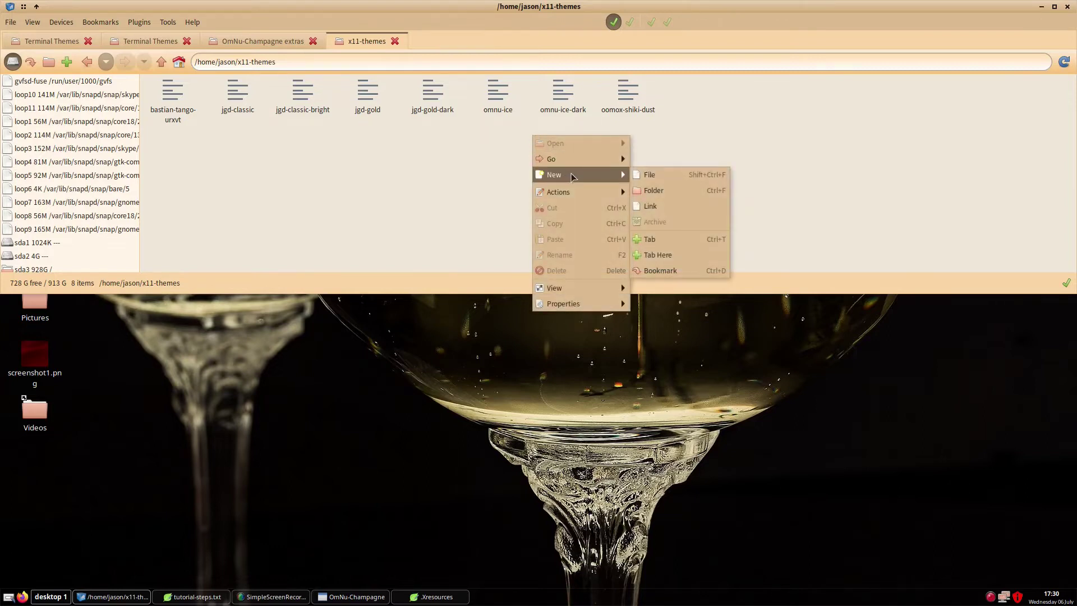
pyautogui.click(651, 175)
pyautogui.write('omnu-champagne')
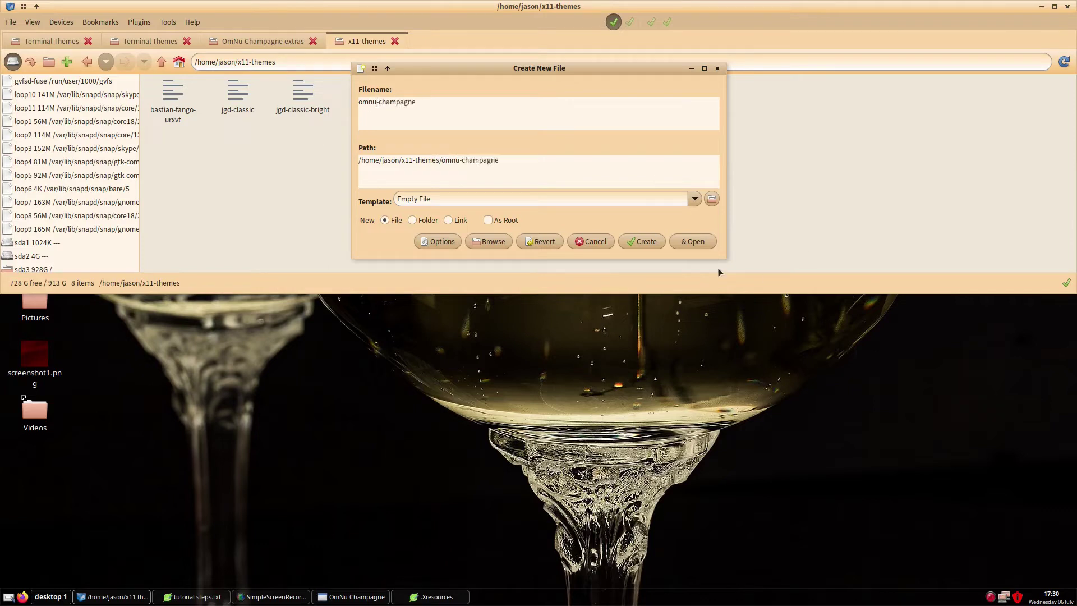
pyautogui.click(688, 242)
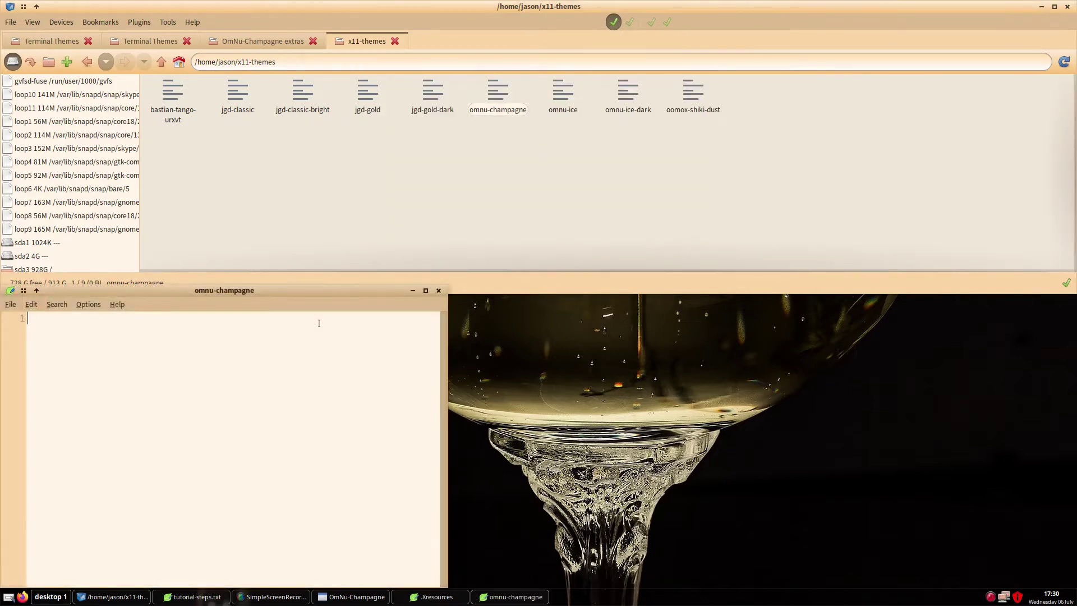
pyautogui.moveTo(237, 301); pyautogui.dragTo(404, 241)
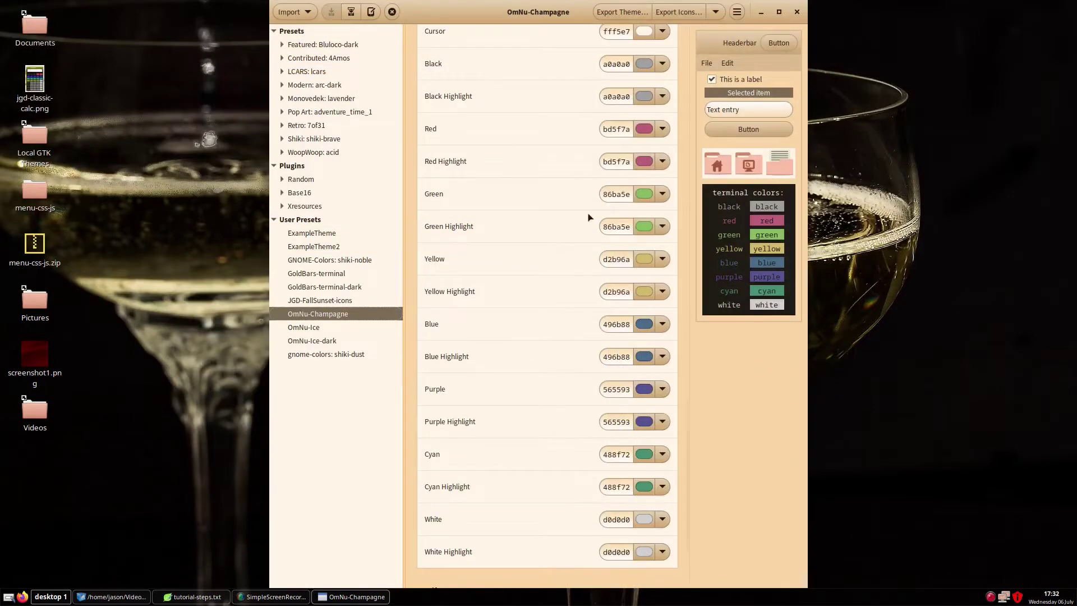
# Switch back to Oomox and open the Base16 export options for OmNu-Champagne with xresources as the application
pyautogui.click(716, 12)
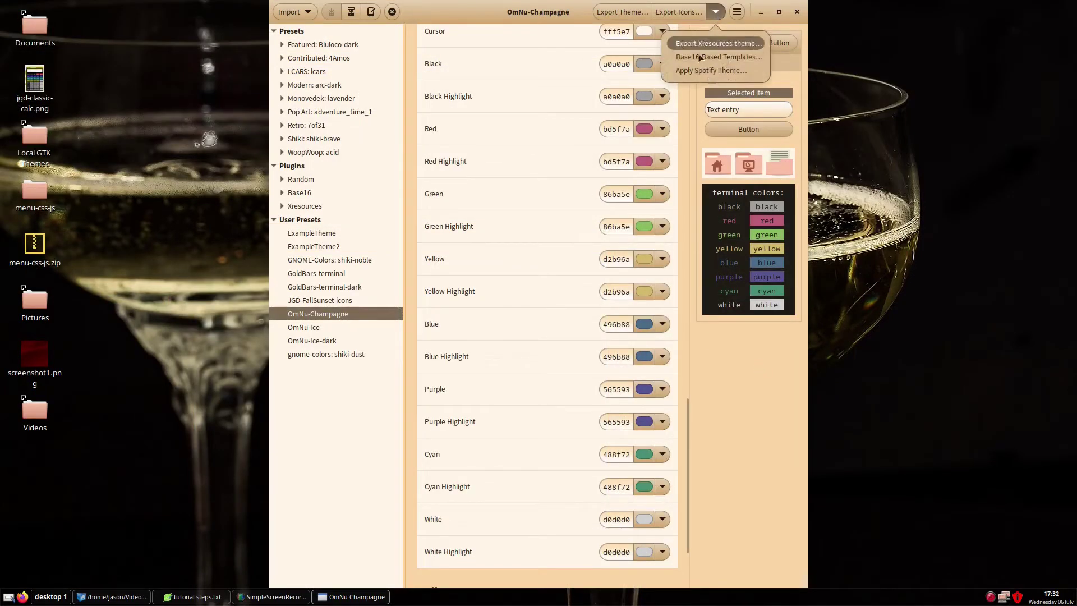
pyautogui.click(701, 57)
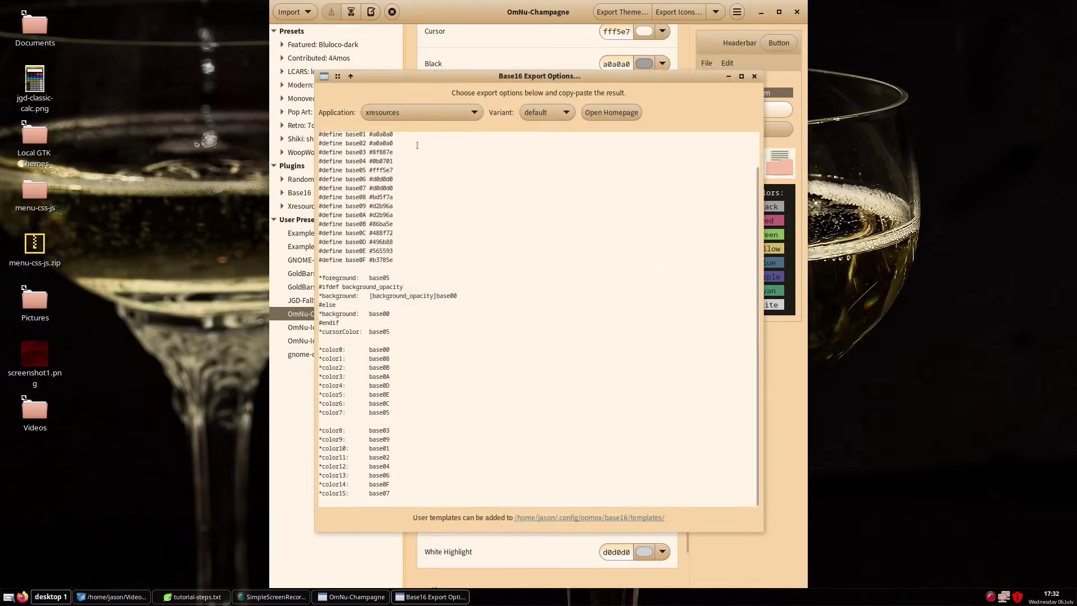
pyautogui.click(409, 113)
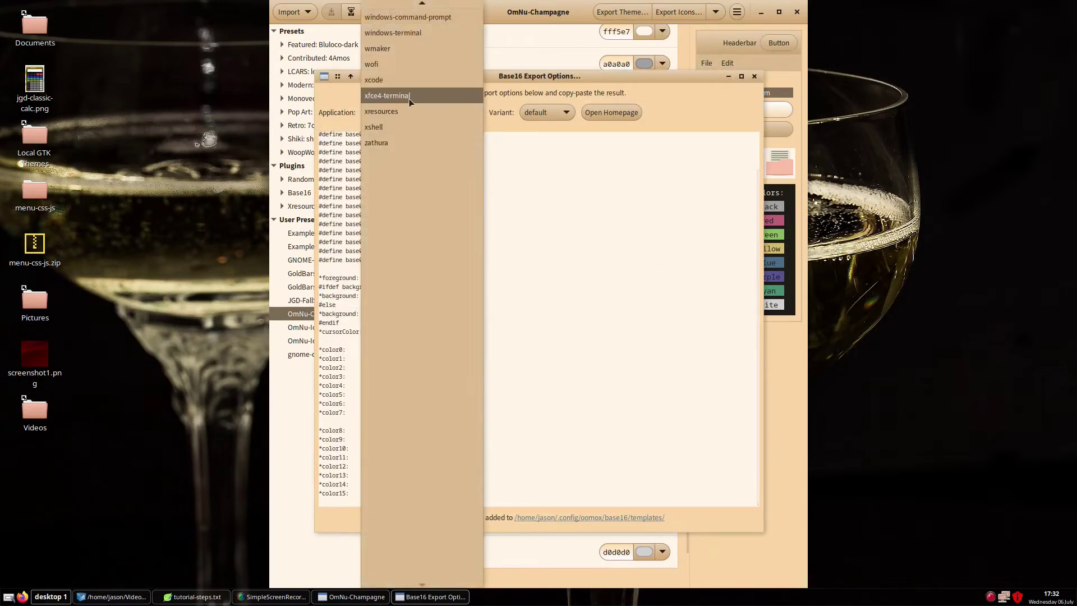
pyautogui.click(408, 111)
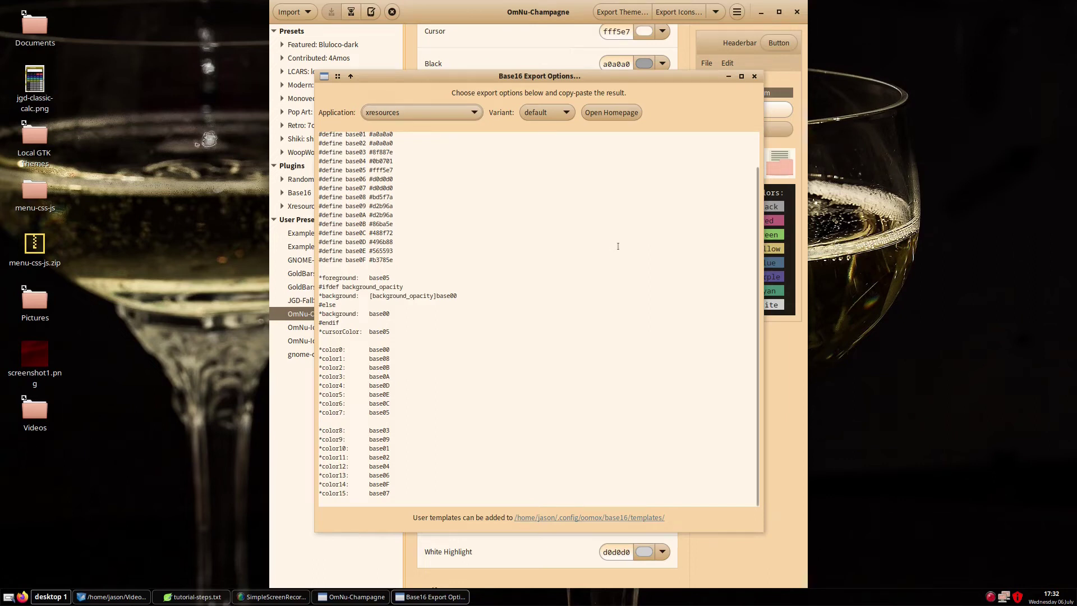
# Copy the entire xresources export text and paste it into the omnu-champagne file in Bluefish
pyautogui.scroll(1, 617, 246)
pyautogui.click(490, 262)
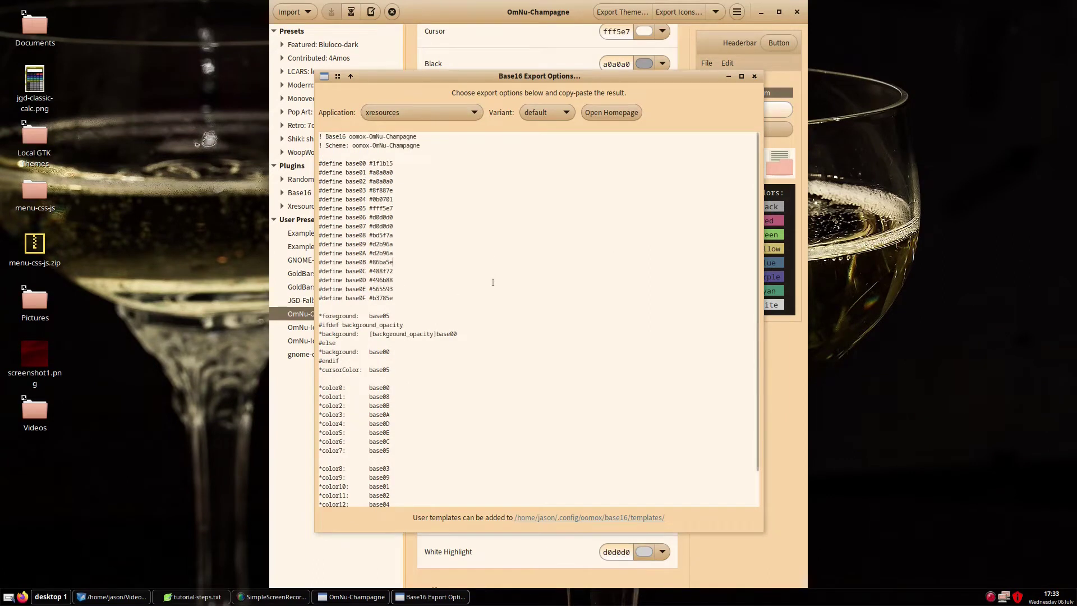
pyautogui.hotkey('ctrl', 'a')
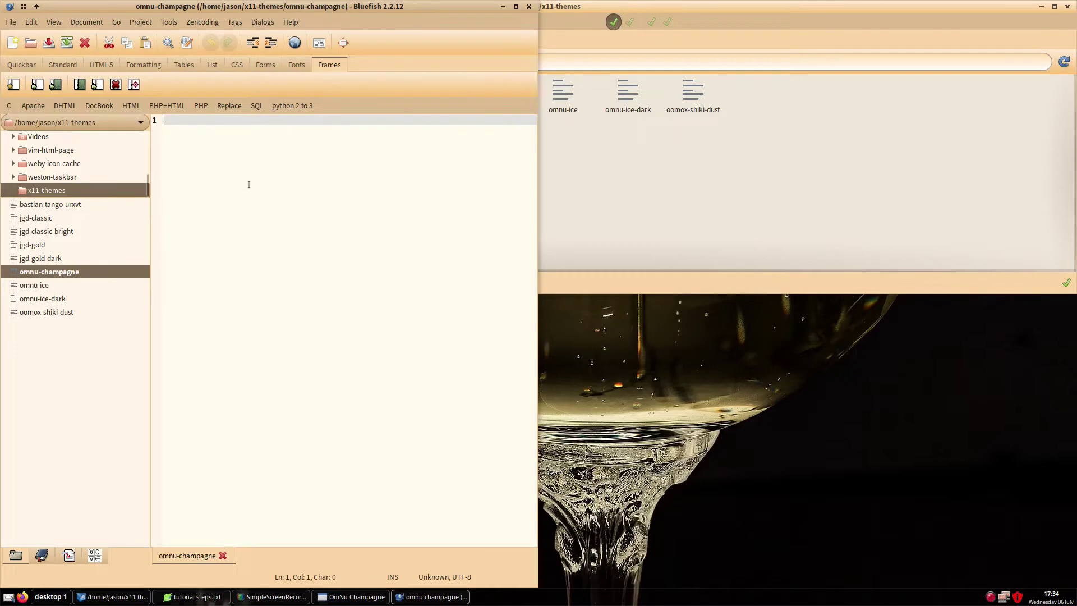
pyautogui.hotkey('ctrl', 'v')
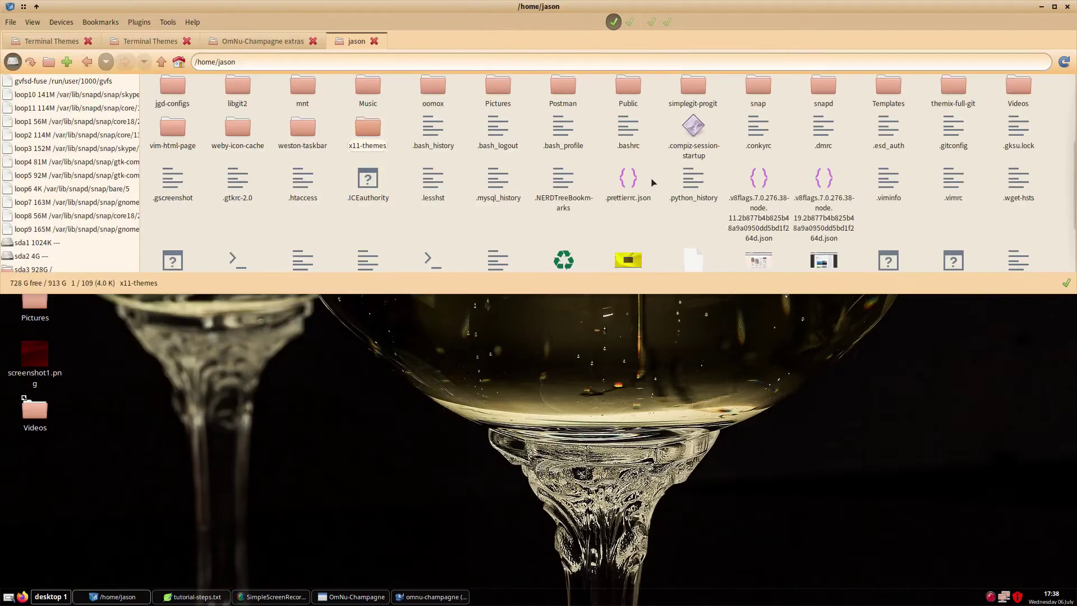
# In the home folder's .Xresources file, comment out the jgd-classic include with "!" and uncomment the omnu-champagne include
pyautogui.scroll(-4, 654, 182)
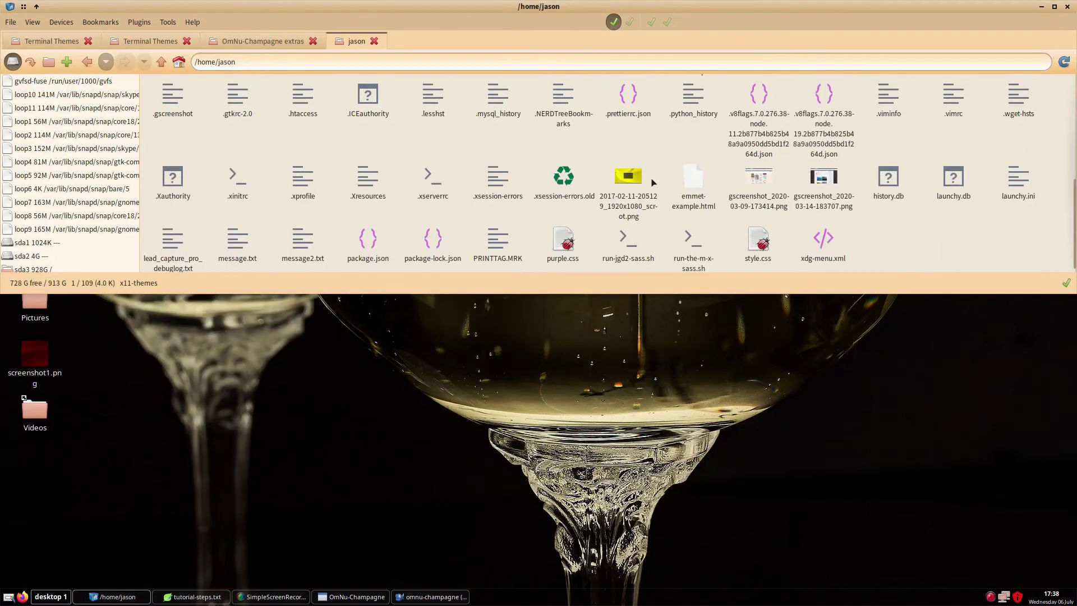
pyautogui.doubleClick(374, 174)
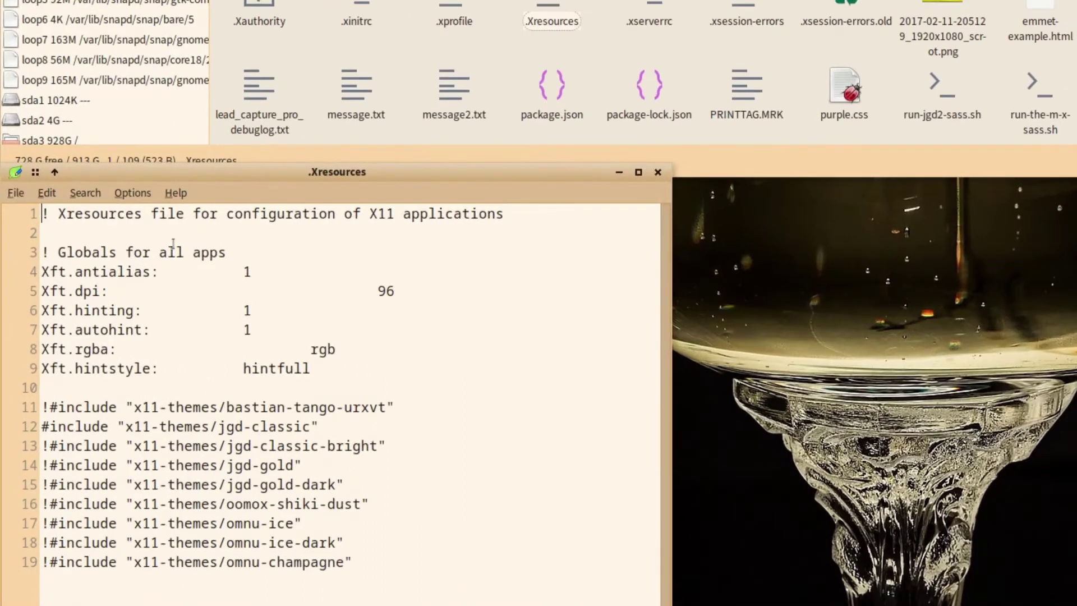
pyautogui.click(43, 426)
pyautogui.write('!')
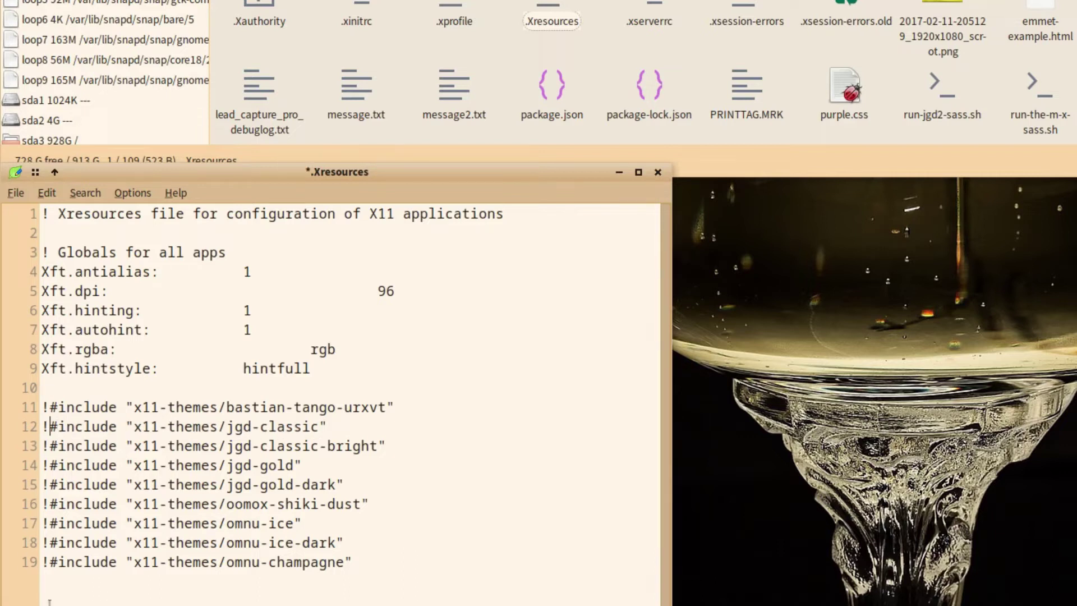
pyautogui.click(48, 561)
pyautogui.press('BackSpace')
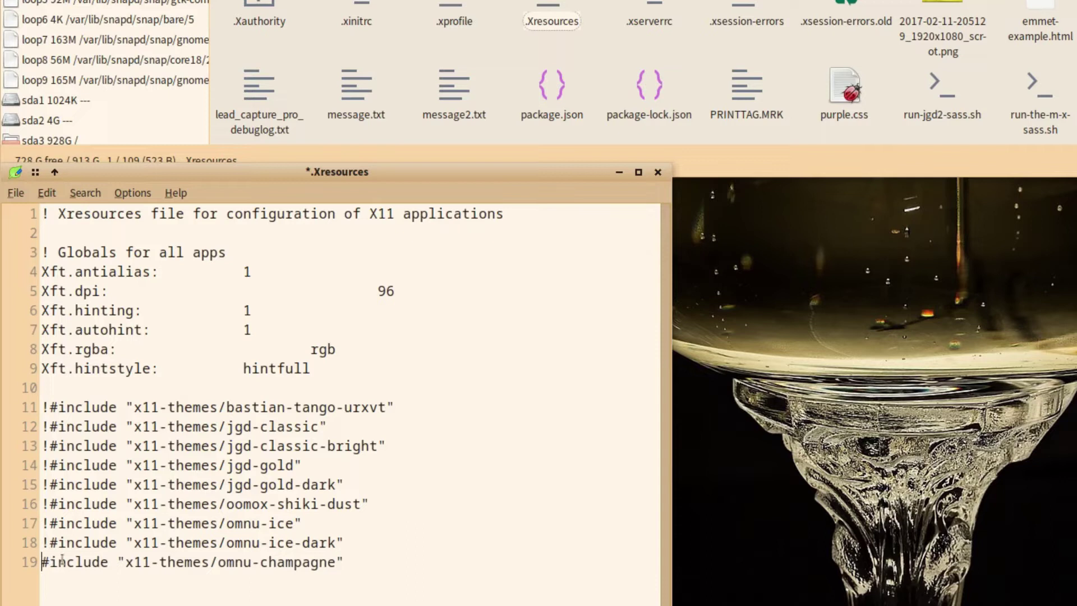
# Save the .Xresources file and reload it from the terminal with xrdb ~/.Xresources
pyautogui.hotkey('ctrl', 's')
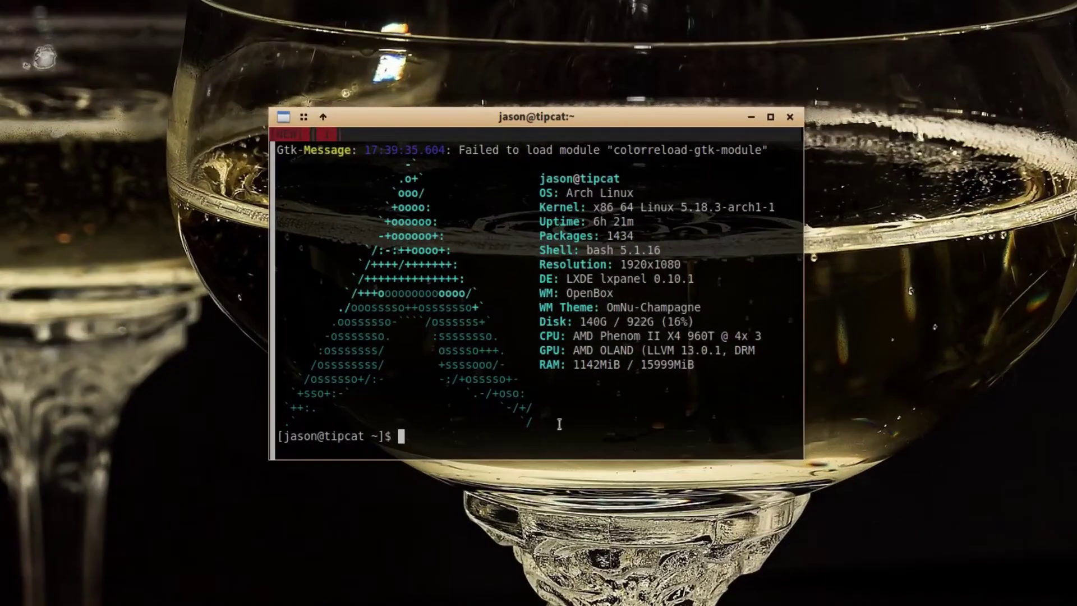
pyautogui.write('xrdb ~/.Xresource')
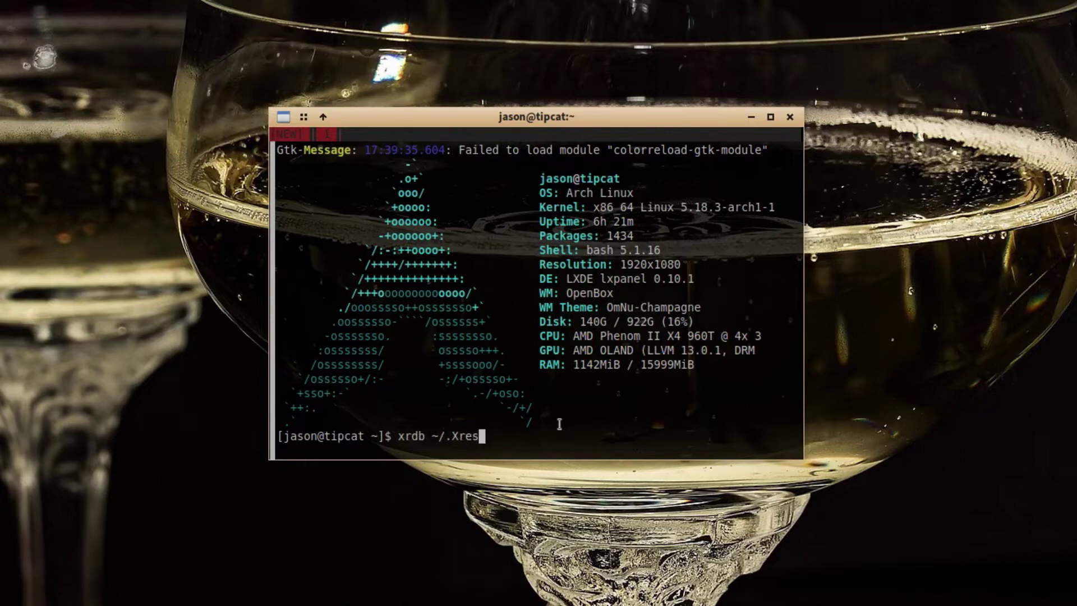
pyautogui.write('s')
pyautogui.press('Return')
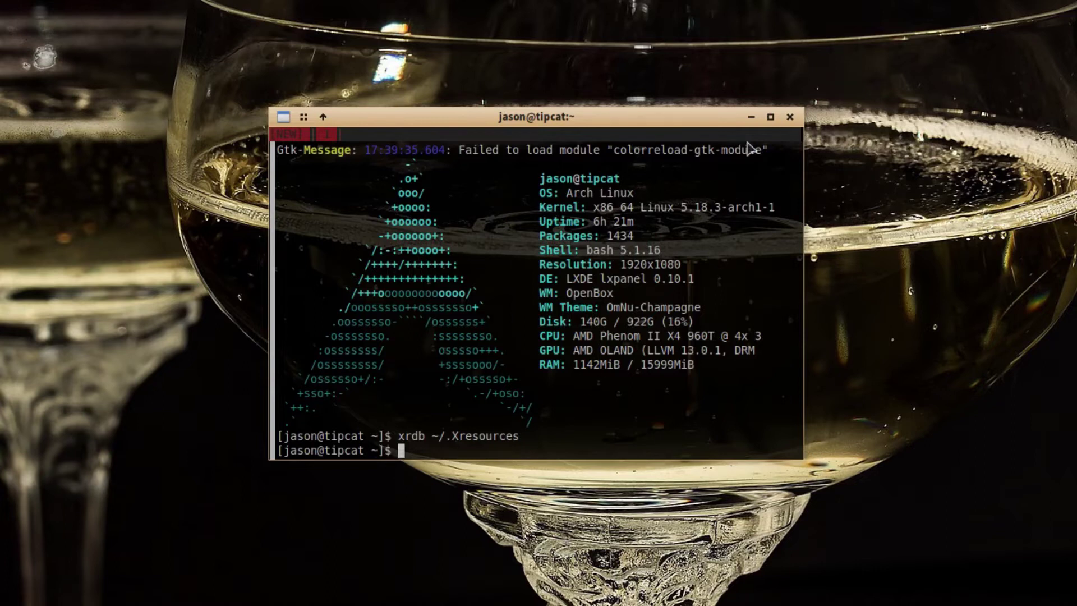
# Close and reopen the URxvt terminal and open Xterm as well to check the new theme colours in both
pyautogui.click(790, 118)
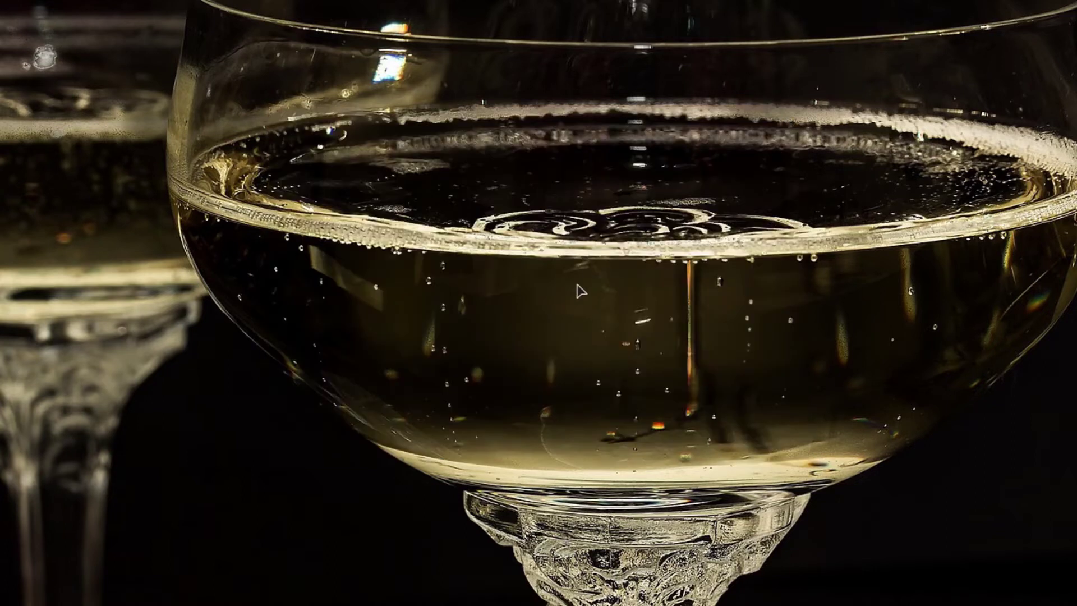
pyautogui.hotkey('ctrl', 'alt', 't')
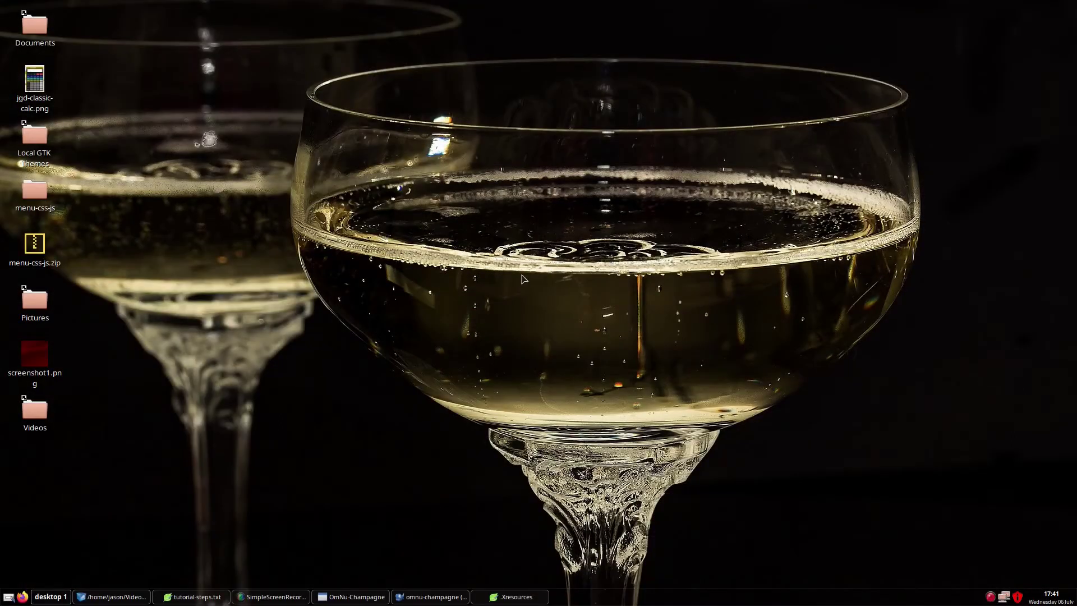
pyautogui.rightClick(526, 260)
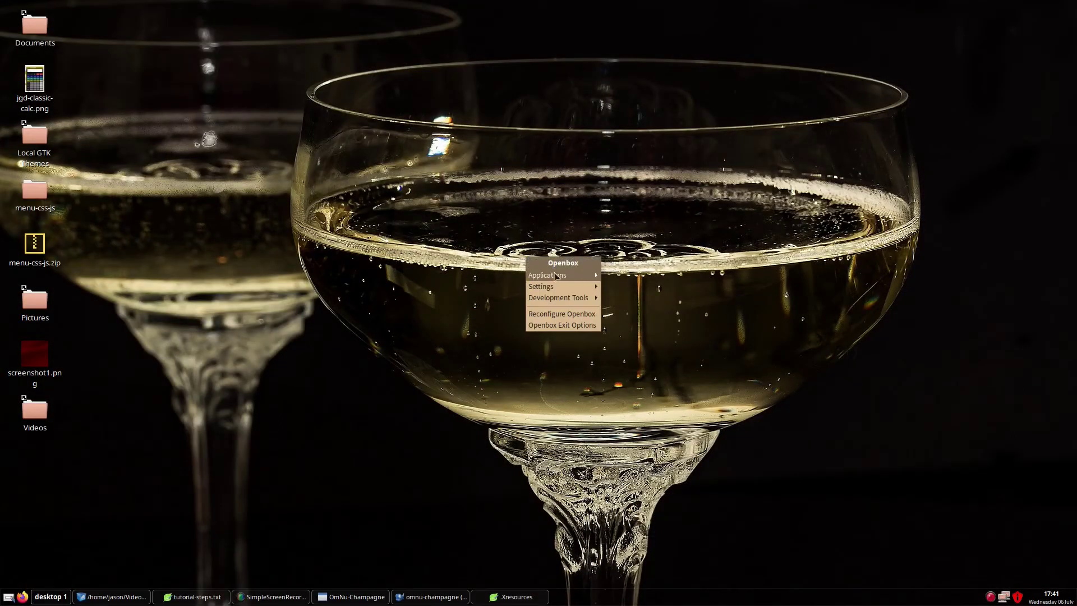
pyautogui.click(700, 532)
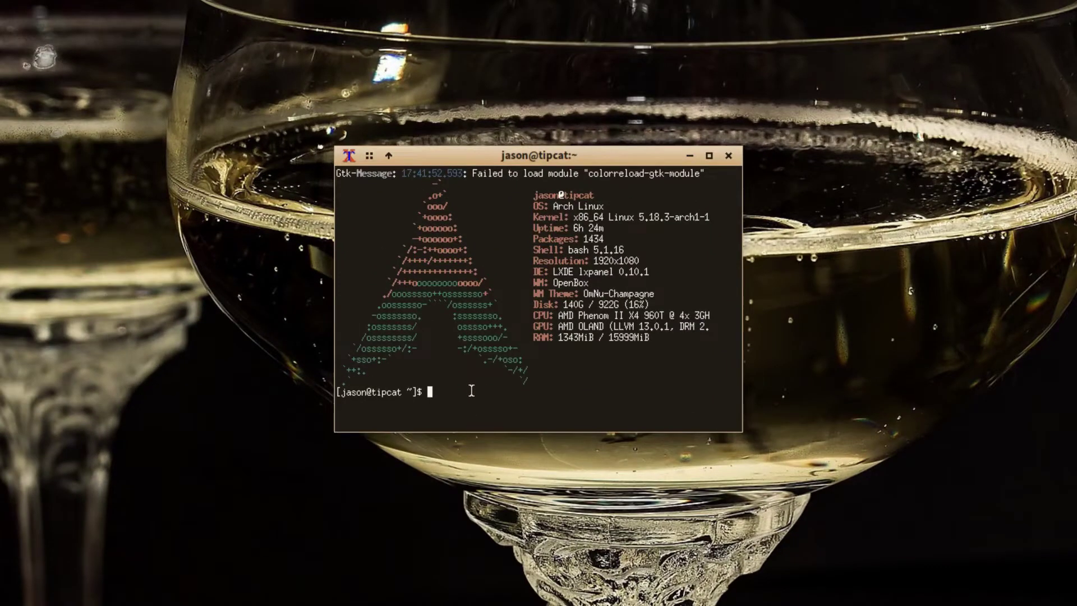
pyautogui.click(728, 156)
pyautogui.hotkey('ctrl', 'alt', 't')
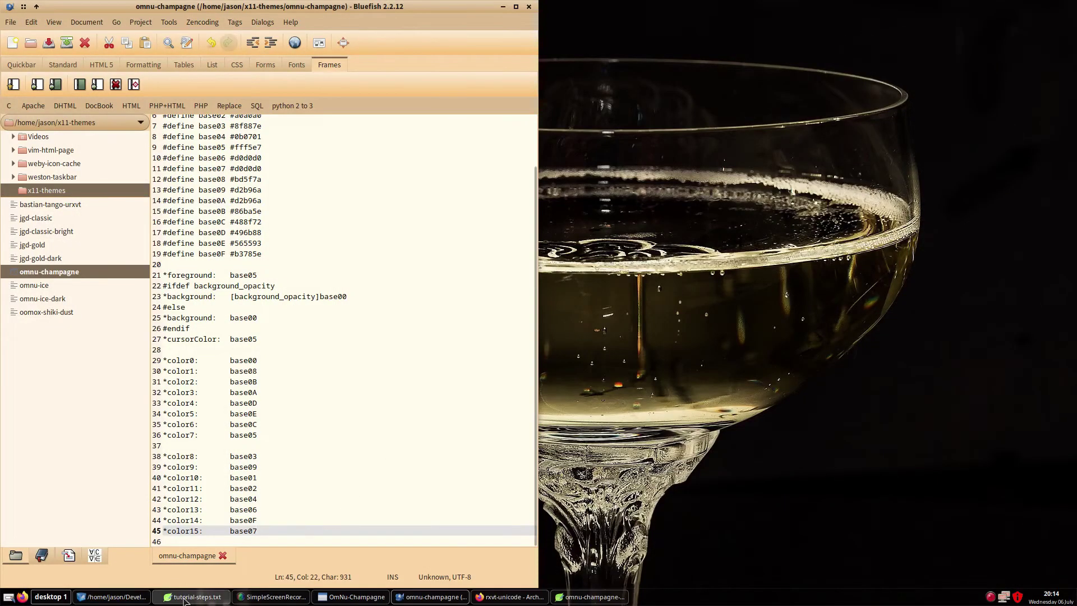
# Copy "*font: xft:source code pro:size=10:antialias=true" from tutorial-steps.txt to the end of the omnu-champagne file and save it
pyautogui.click(185, 598)
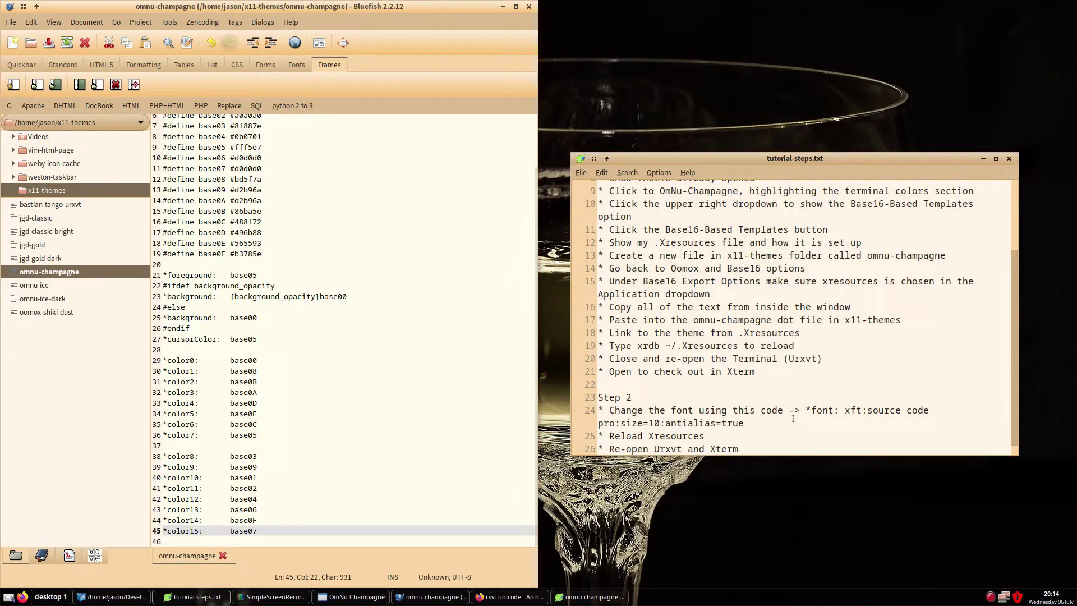
pyautogui.moveTo(790, 421); pyautogui.dragTo(806, 409)
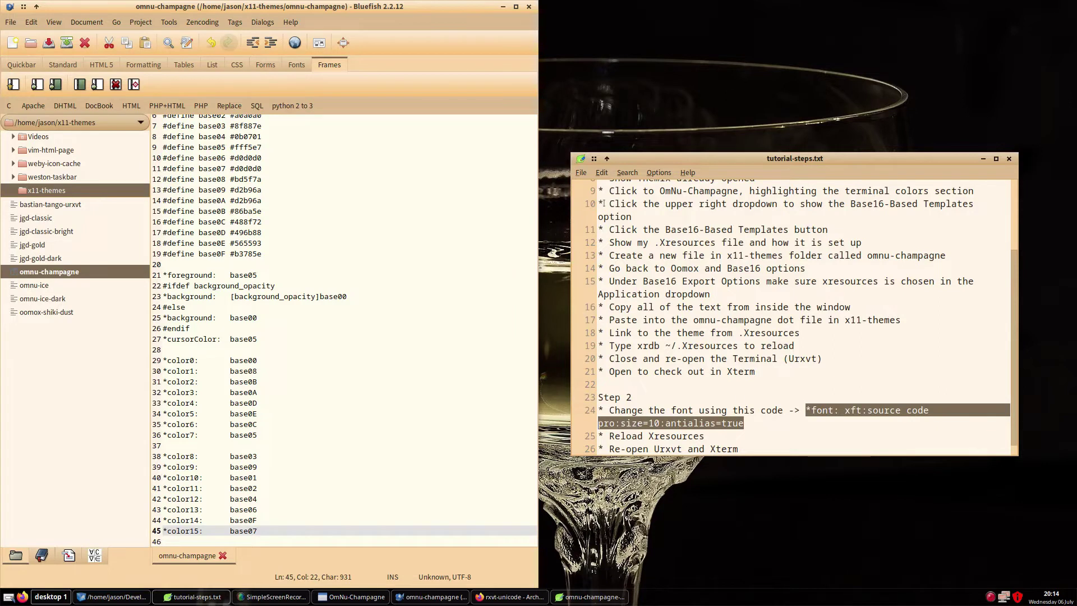
pyautogui.rightClick(601, 178)
pyautogui.click(617, 227)
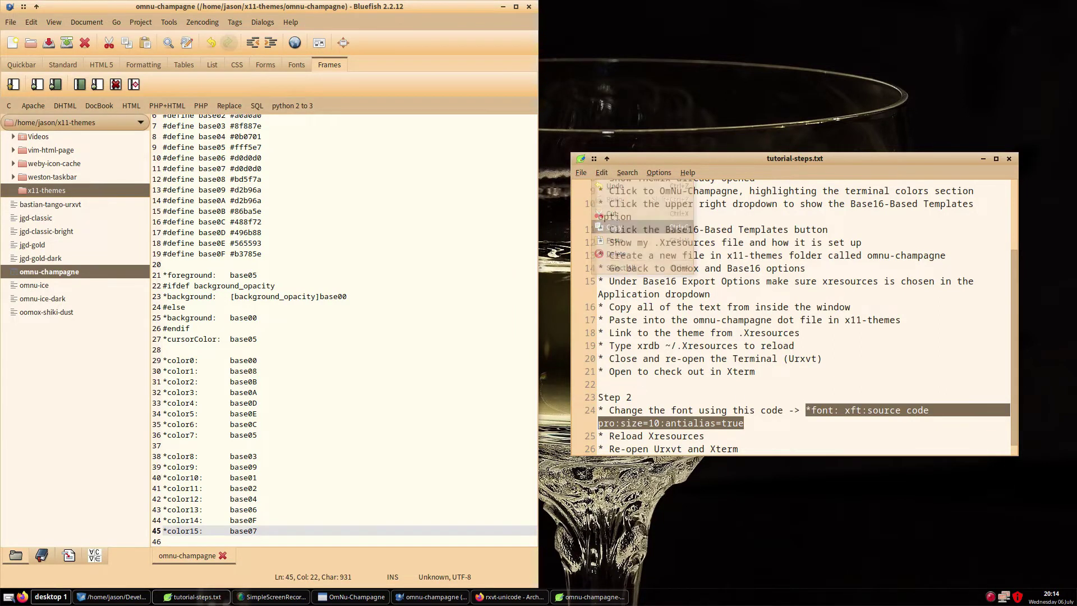
pyautogui.click(182, 542)
pyautogui.press('Return')
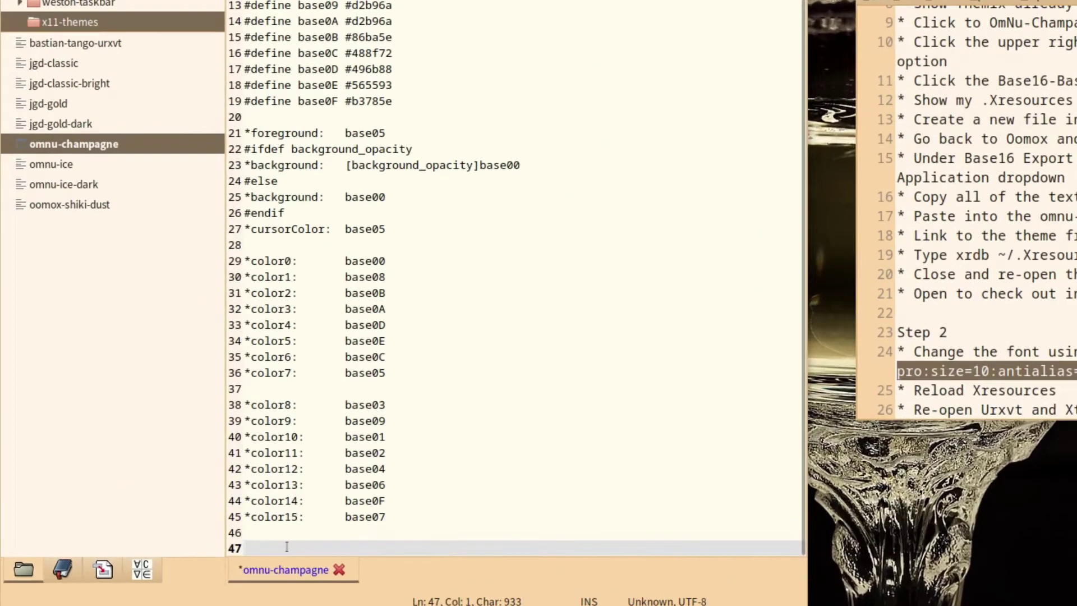
pyautogui.hotkey('ctrl', 'v')
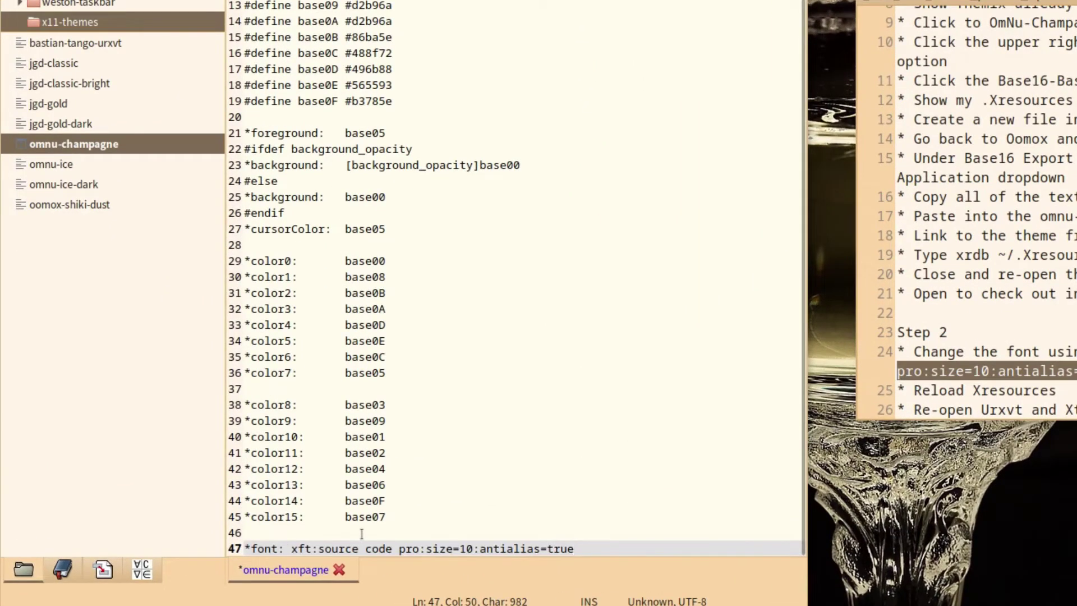
pyautogui.press('Return')
pyautogui.hotkey('ctrl', 's')
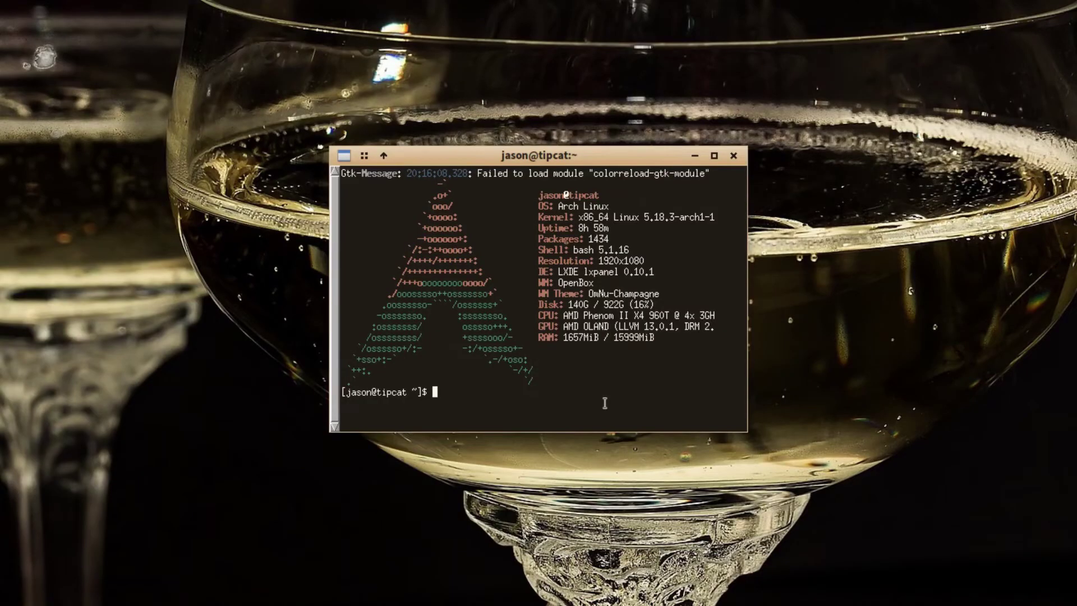
# Reload the settings with xrdb ~/.Xresources, then open a new URxvt window and Xterm side by side to compare the font
pyautogui.write('xrdb ~/.Xresources')
pyautogui.press('Return')
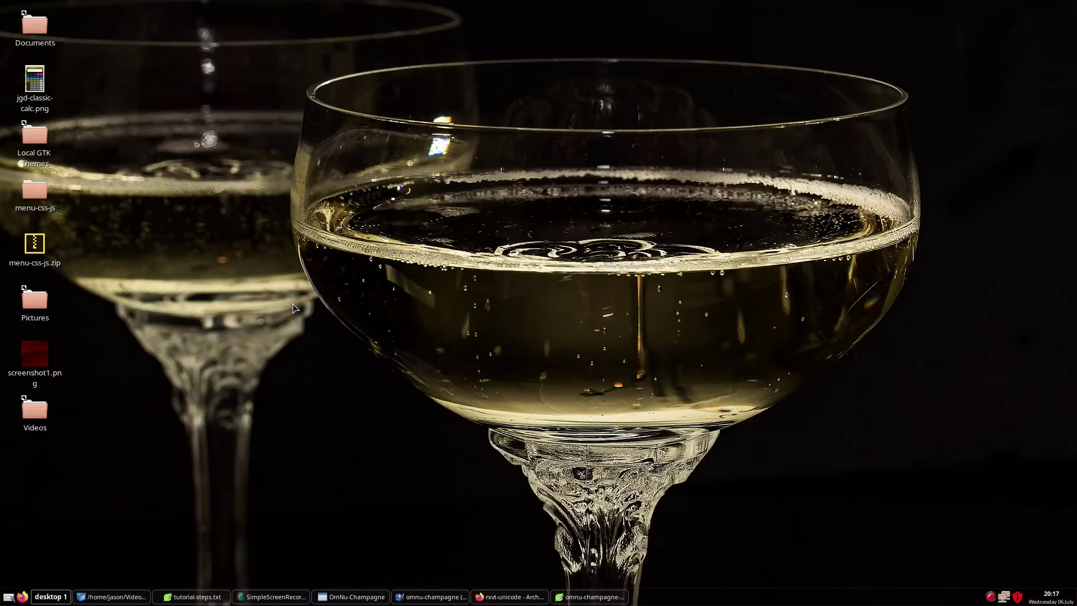
pyautogui.hotkey('ctrl', 'alt', 't')
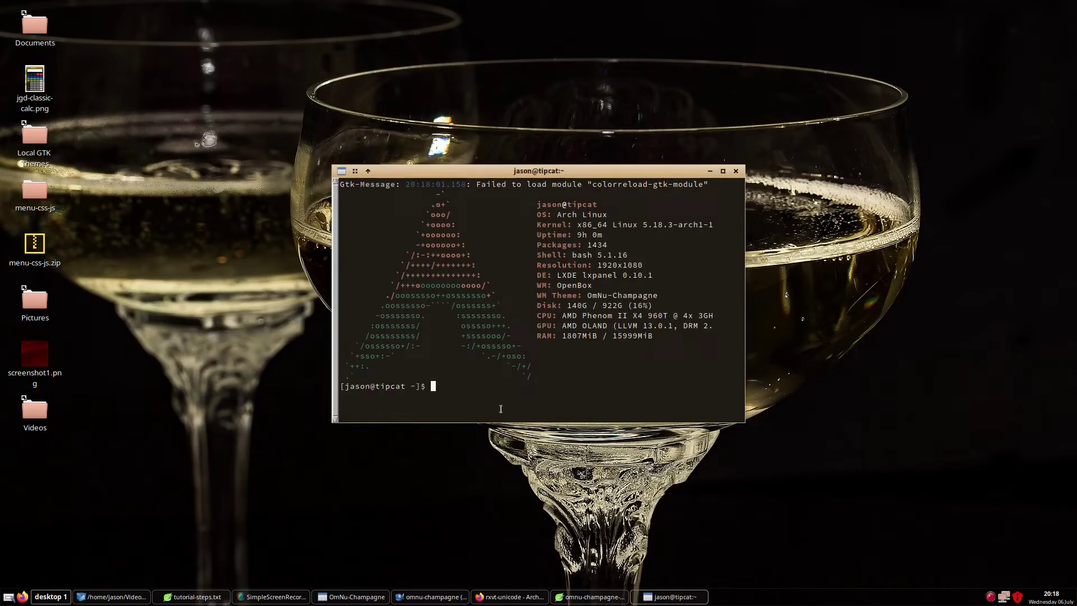
pyautogui.moveTo(476, 169); pyautogui.dragTo(300, 147)
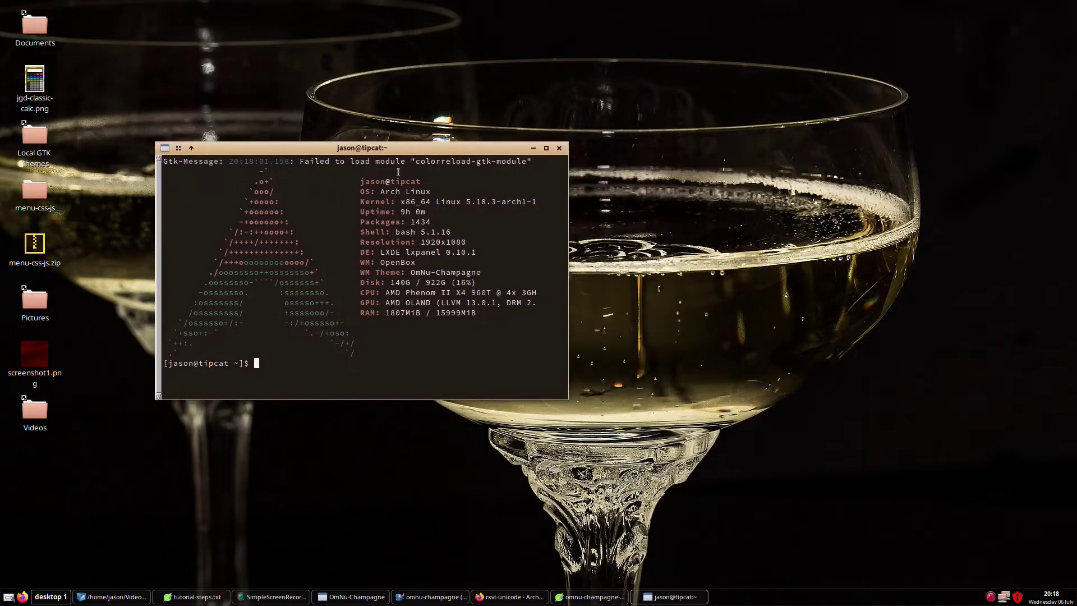
pyautogui.rightClick(723, 196)
pyautogui.moveTo(740, 212)
pyautogui.click(902, 496)
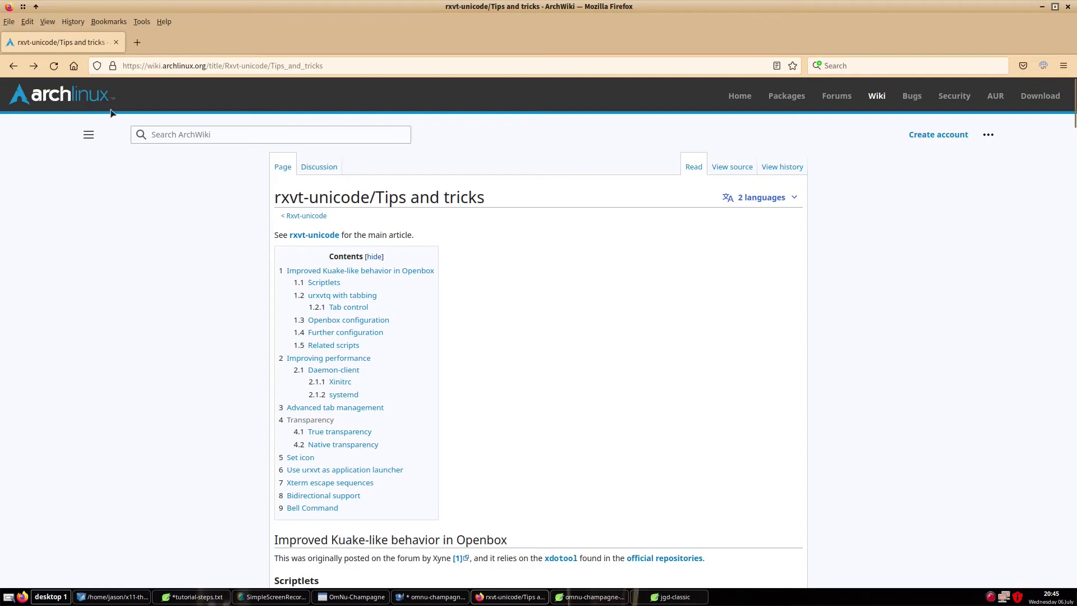
# Switch to Firefox and read the Transparency section of ArchWiki's rxvt-unicode/Tips and tricks page, down to Native transparency
pyautogui.hotkey('ctrl', 'l')
pyautogui.click(138, 377)
pyautogui.click(298, 421)
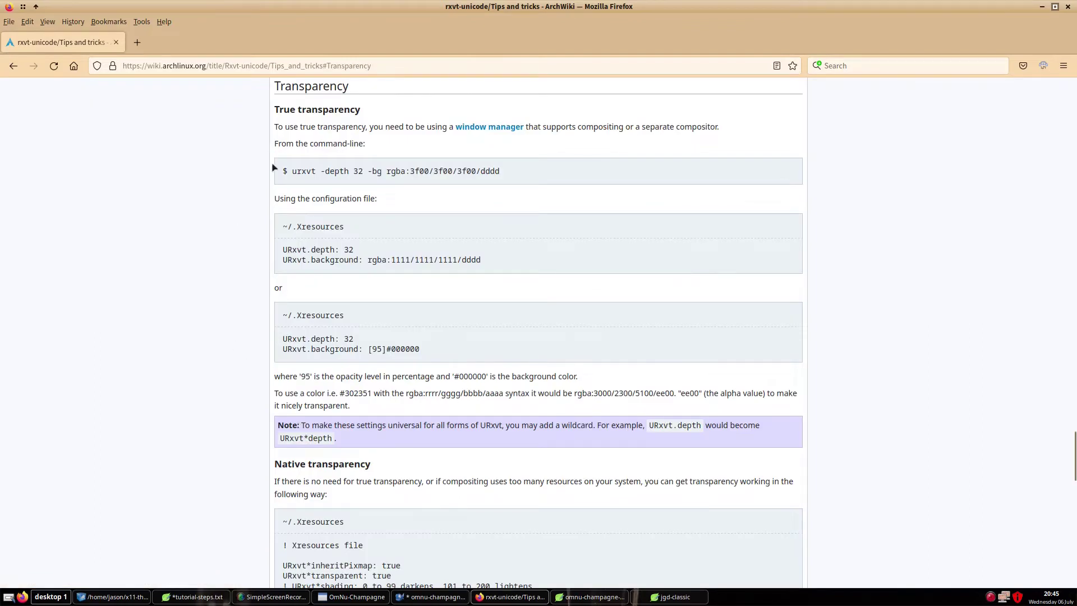
pyautogui.scroll(-3, 396, 505)
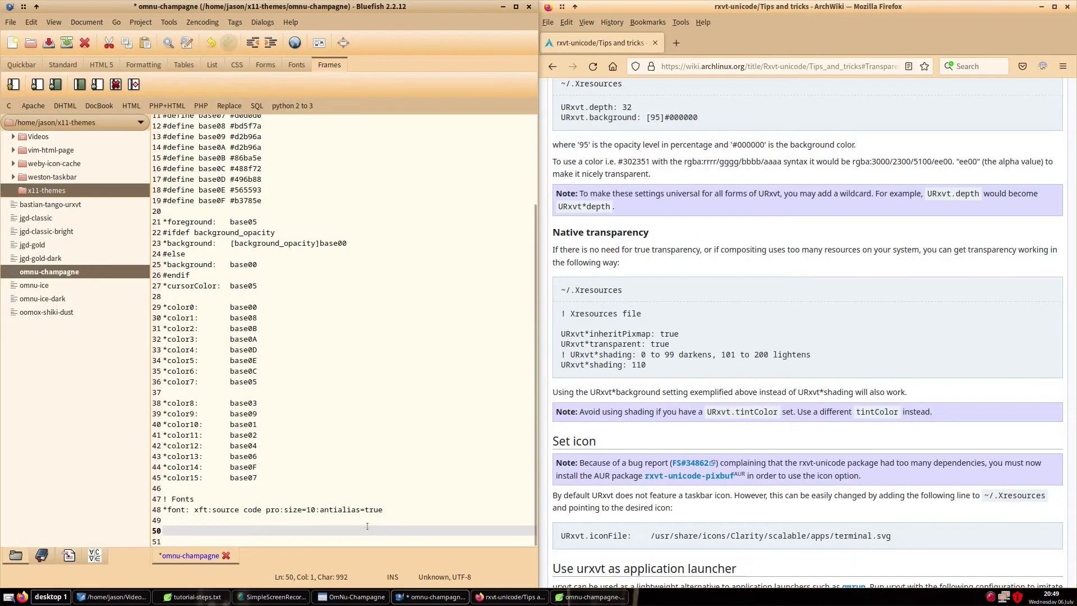
# Add a "! Transparency" section to omnu-champagne with URxvt*inheritPixmap: true, URxvt*transparent: true and URxvt*shading: 10, save, and check the terminal's transparency
pyautogui.write('! T')
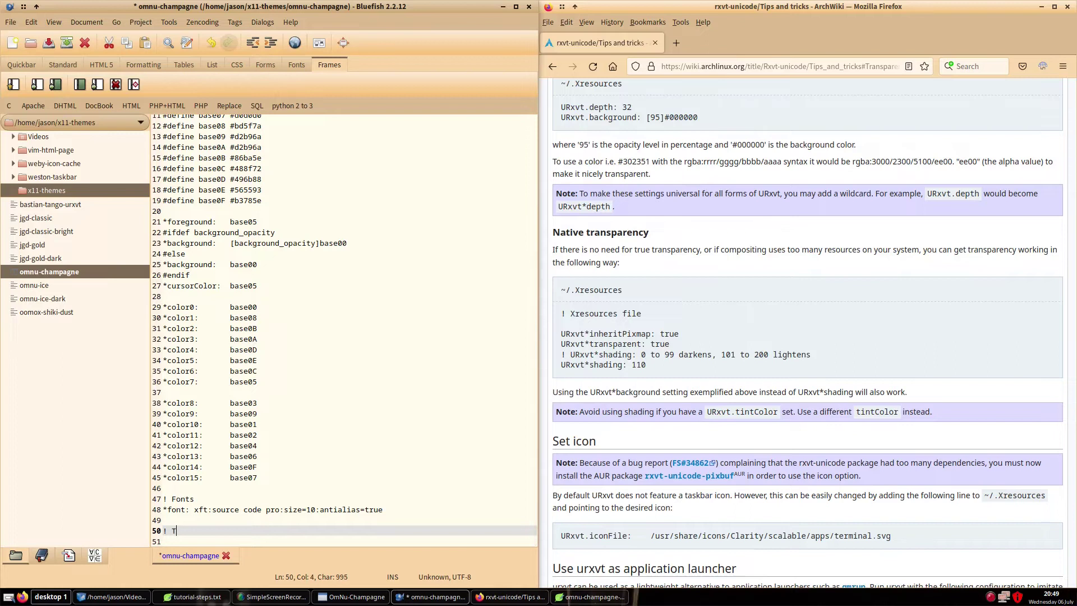
pyautogui.write('ransparency')
pyautogui.press('Return')
pyautogui.write('URxvt*inheritPixmap: true')
pyautogui.press('Return')
pyautogui.write('URxvt*transparent: true')
pyautogui.press('Return')
pyautogui.write('URxvt*shading: 10')
pyautogui.press('Return')
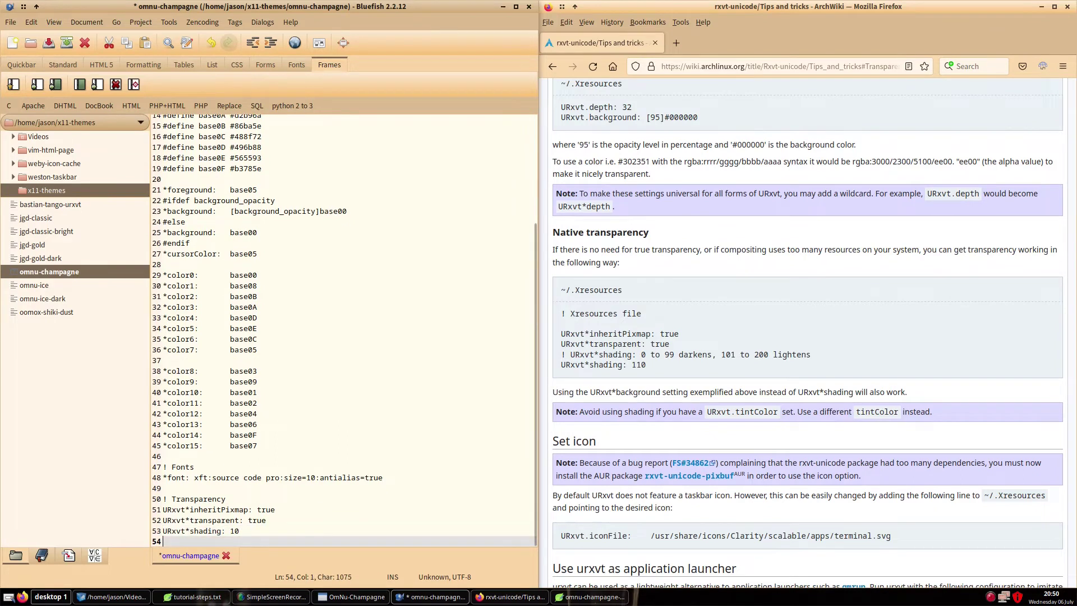
pyautogui.hotkey('ctrl', 's')
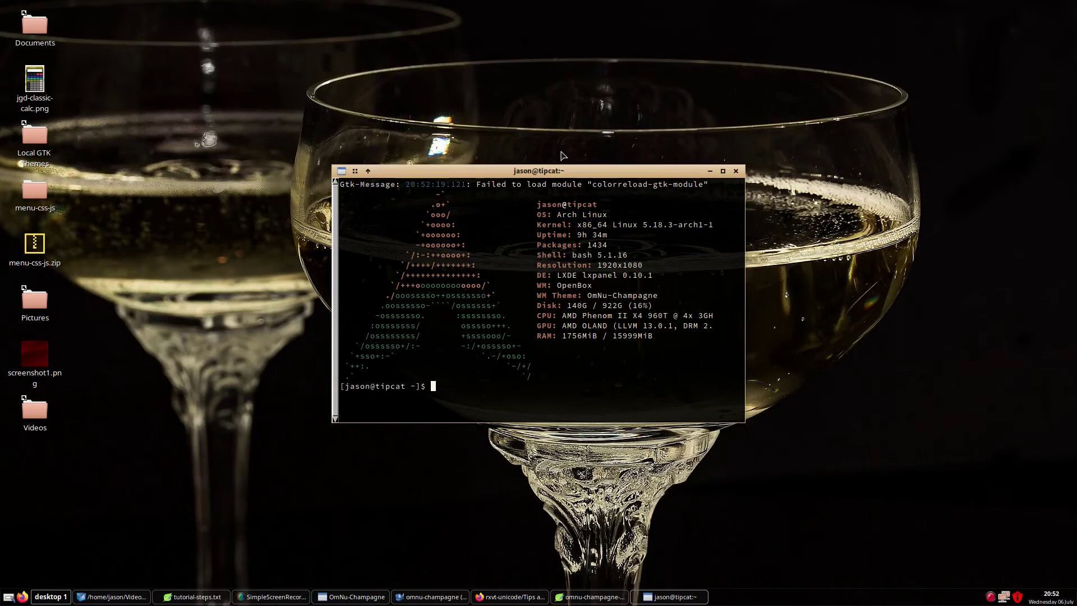
pyautogui.moveTo(576, 165)
pyautogui.mouseDown()
pyautogui.moveTo(664, 158)
pyautogui.moveTo(716, 96)
pyautogui.moveTo(476, 49)
pyautogui.moveTo(486, 83)
pyautogui.moveTo(557, 169)
pyautogui.mouseUp()
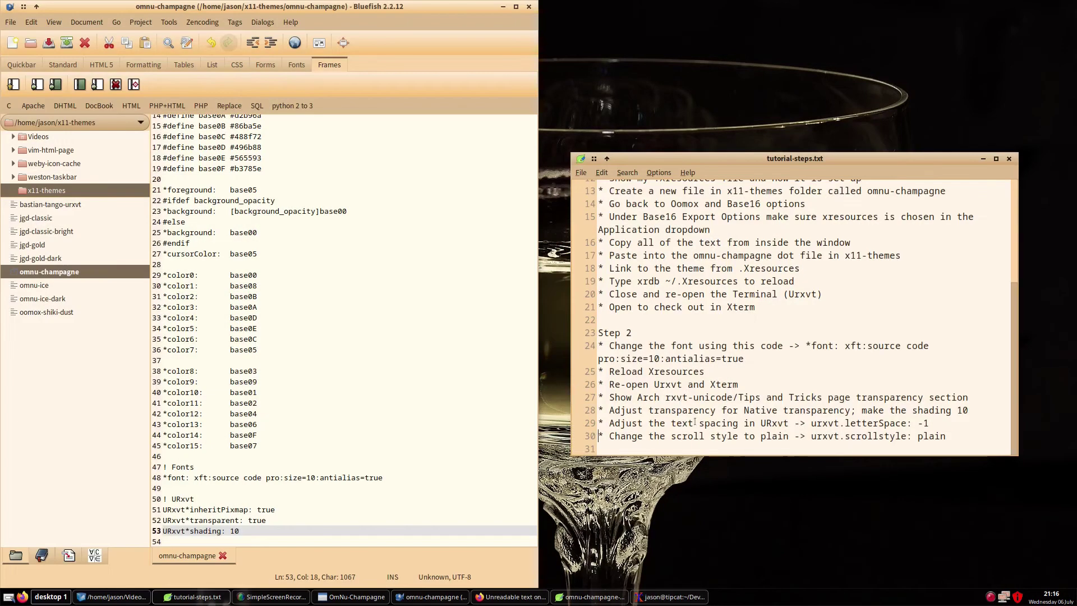
# Copy "urxvt.letterSpace: -1" from tutorial-steps.txt onto a new line below the shading setting in omnu-champagne
pyautogui.click(180, 532)
pyautogui.click(253, 531)
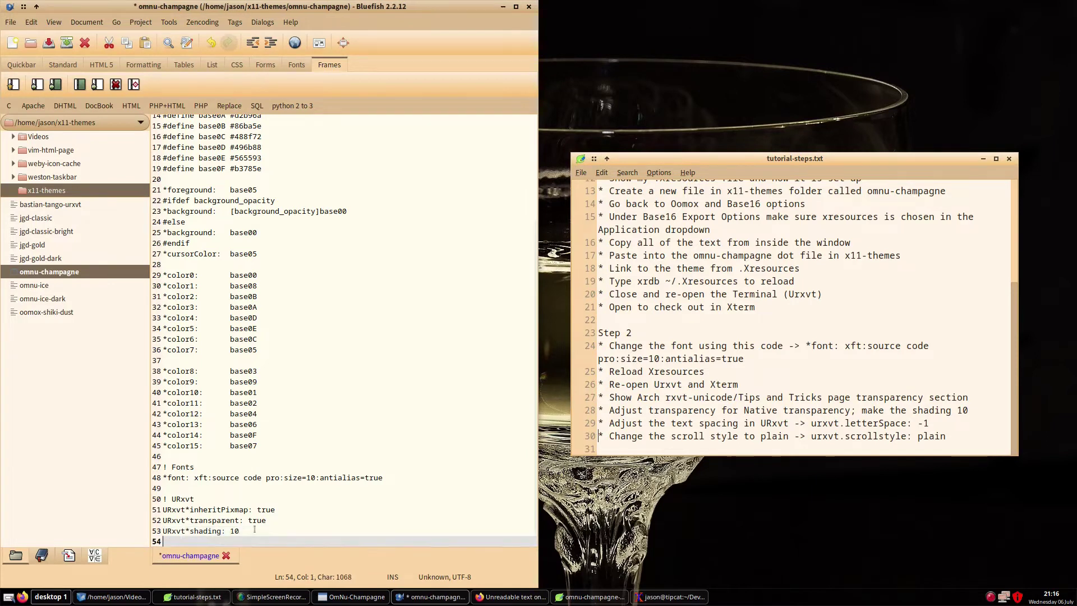
pyautogui.press('Return')
pyautogui.moveTo(811, 423); pyautogui.dragTo(933, 427)
pyautogui.hotkey('ctrl', 'c')
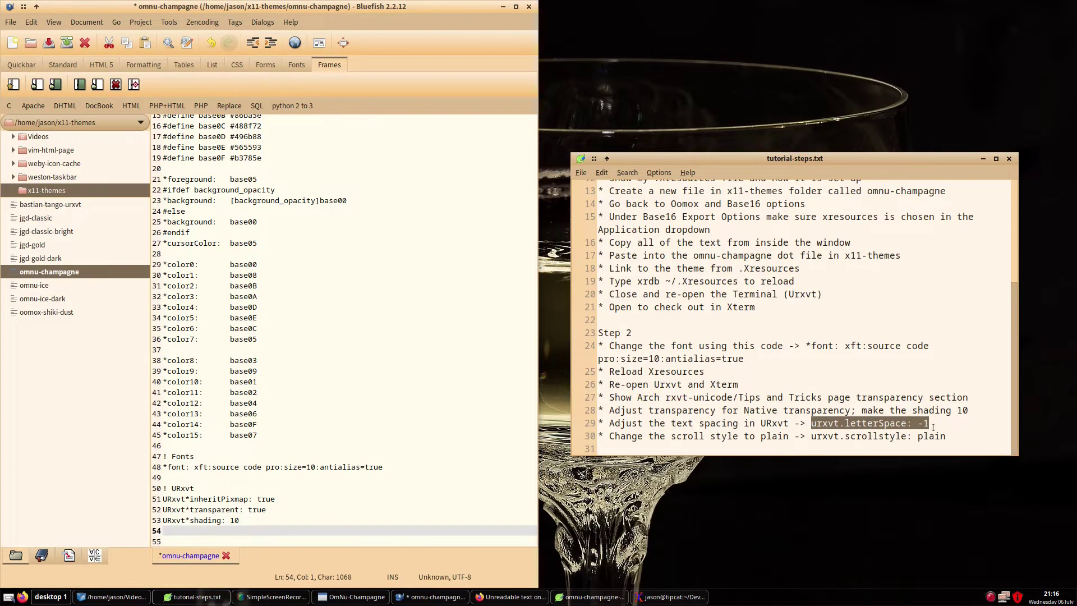
pyautogui.click(177, 530)
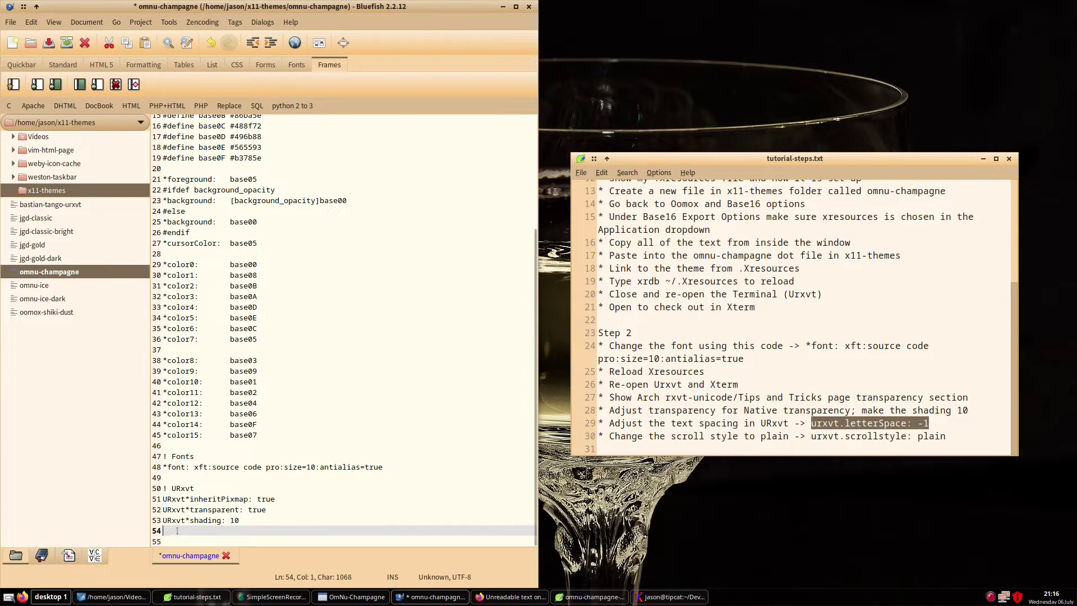
pyautogui.hotkey('ctrl', 'v')
# Copy "urxvt.scrollstyle: plain" from tutorial-steps.txt onto a new line below the letterSpace setting in omnu-champagne and save the file
pyautogui.click(617, 438)
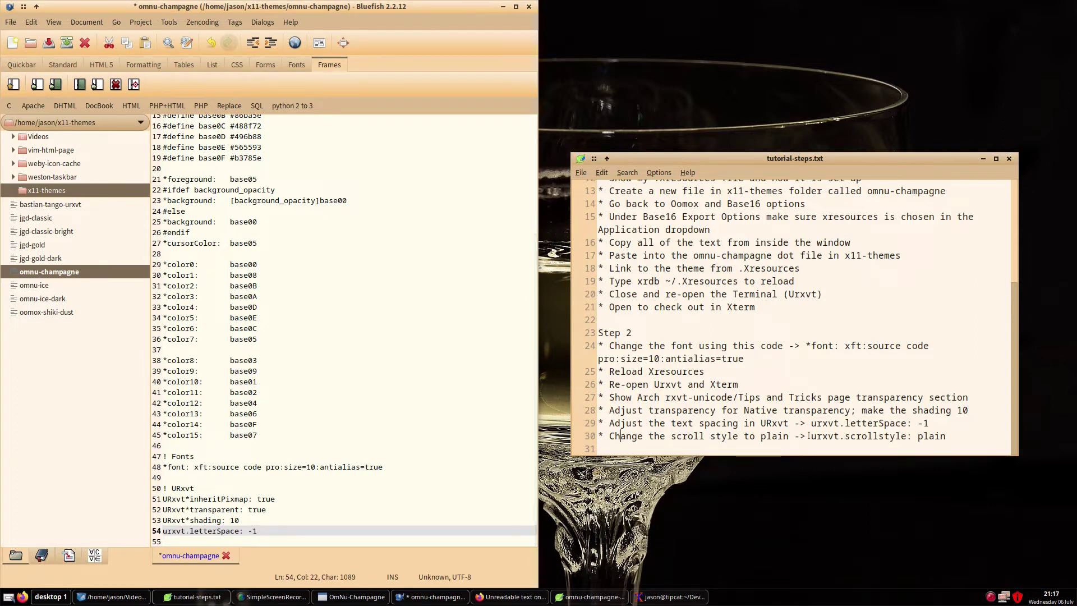
pyautogui.moveTo(811, 436); pyautogui.dragTo(955, 436)
pyautogui.hotkey('ctrl', 'c')
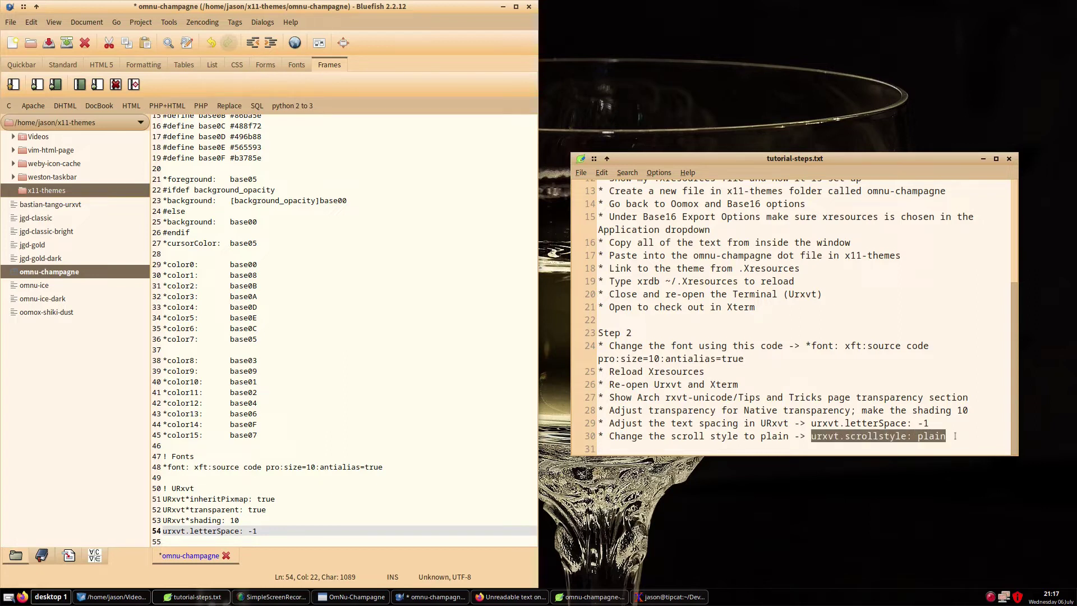
pyautogui.click(273, 532)
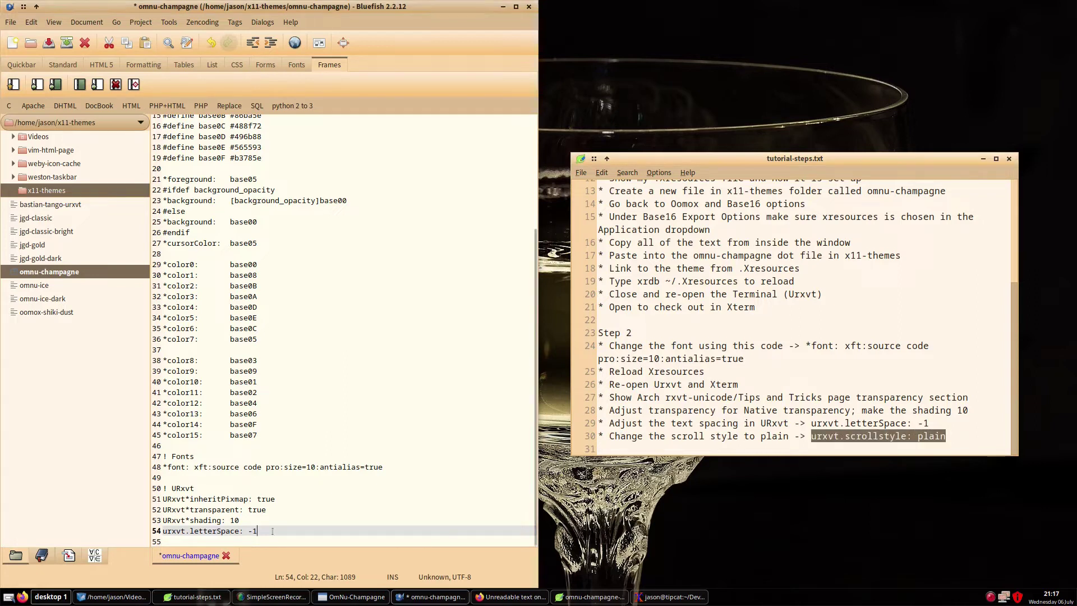
pyautogui.press('Return')
pyautogui.hotkey('ctrl', 'v')
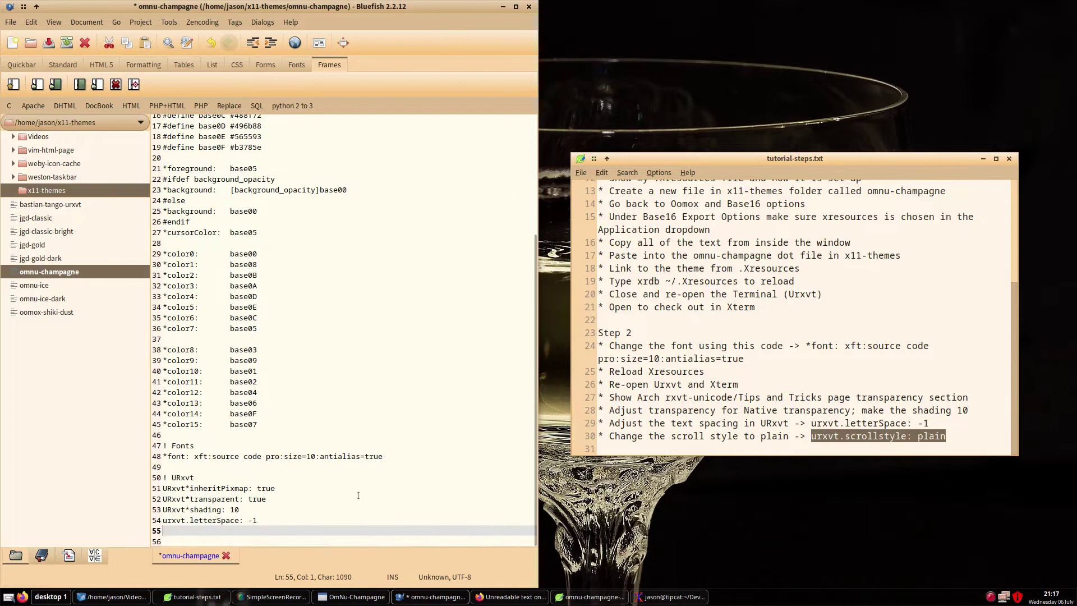
pyautogui.hotkey('ctrl', 's')
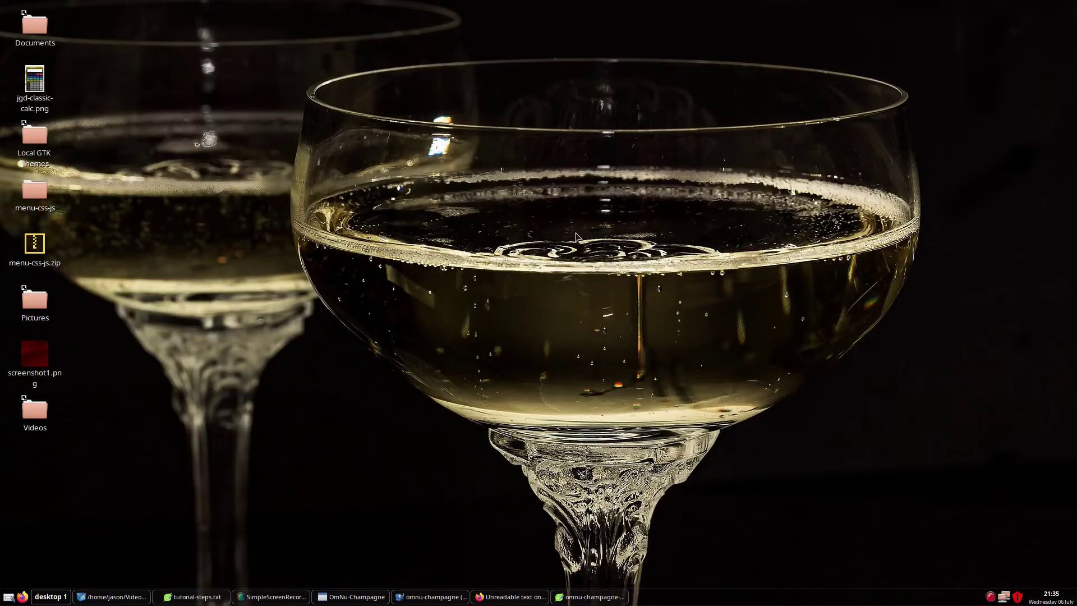
# Open a new URxvt terminal and list all files with ls -a to examine the text spacing, scrollbar and listing readability
pyautogui.hotkey('ctrl', 'alt', 't')
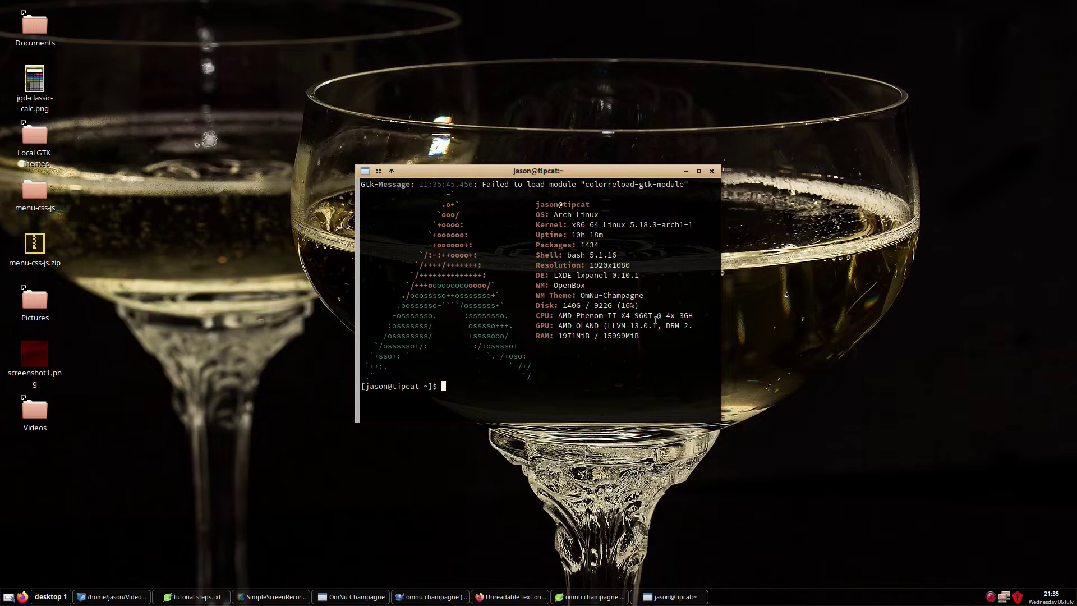
pyautogui.write('ls -a')
pyautogui.press('Return')
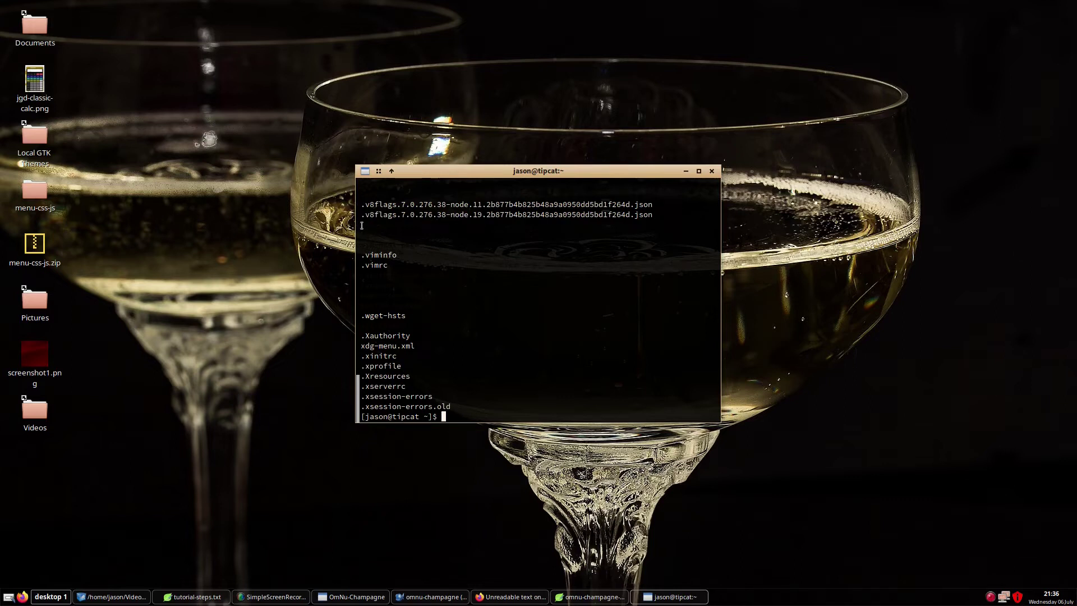
pyautogui.doubleClick(426, 224)
pyautogui.click(375, 236)
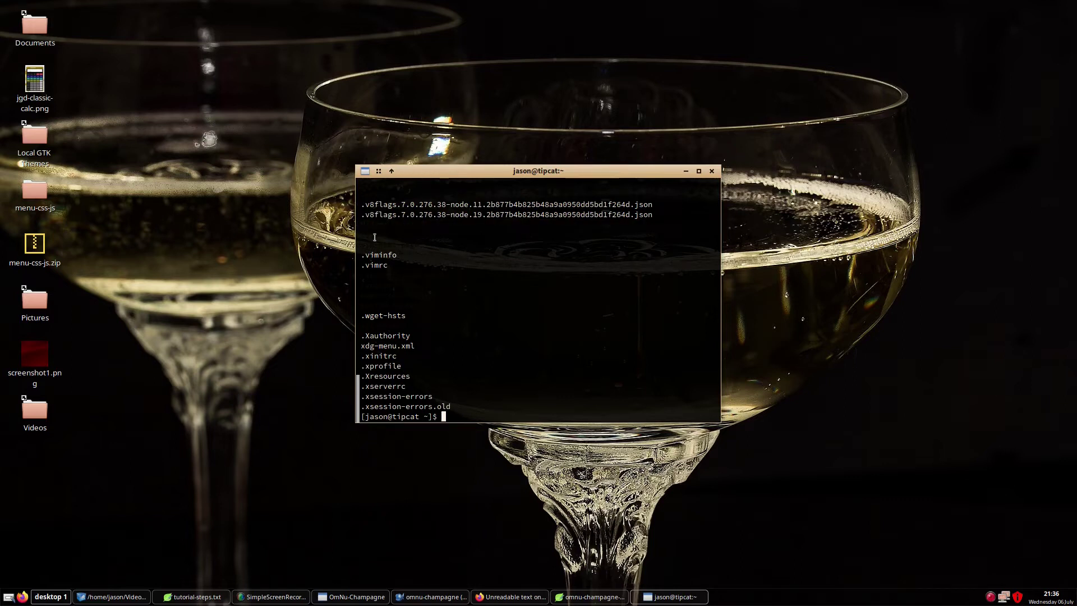
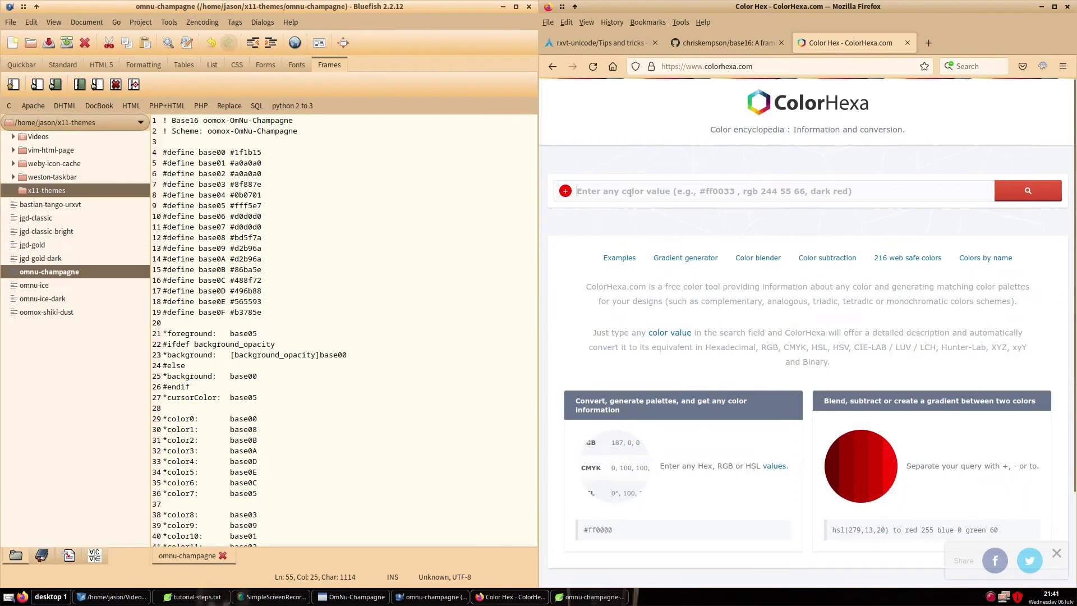
# Look up the colour #1f1b15 on ColorHexa and find its shades and tints
pyautogui.write('#1f1b15')
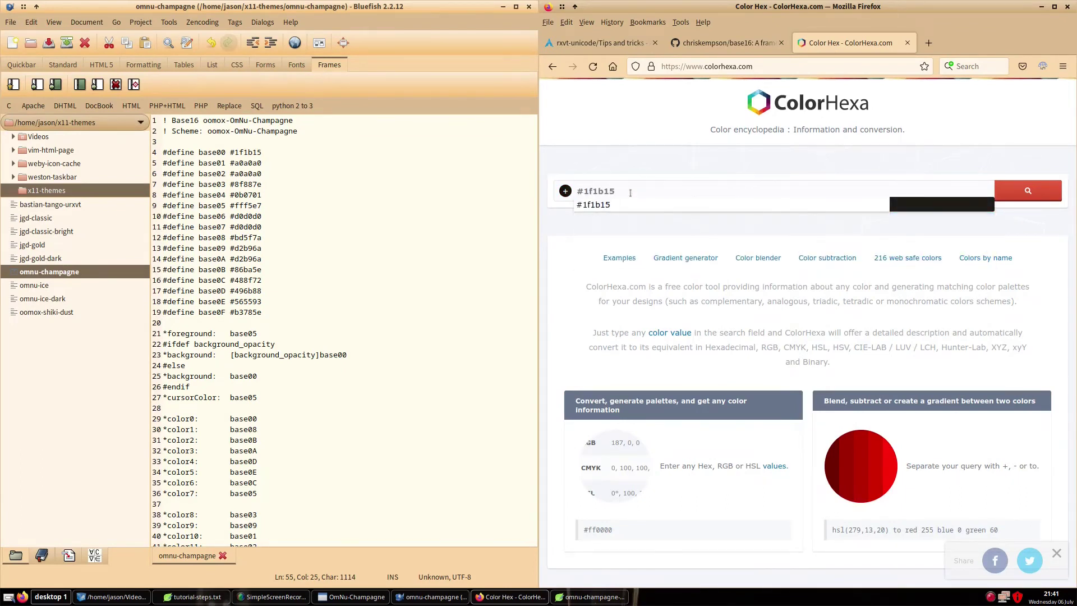
pyautogui.press('Return')
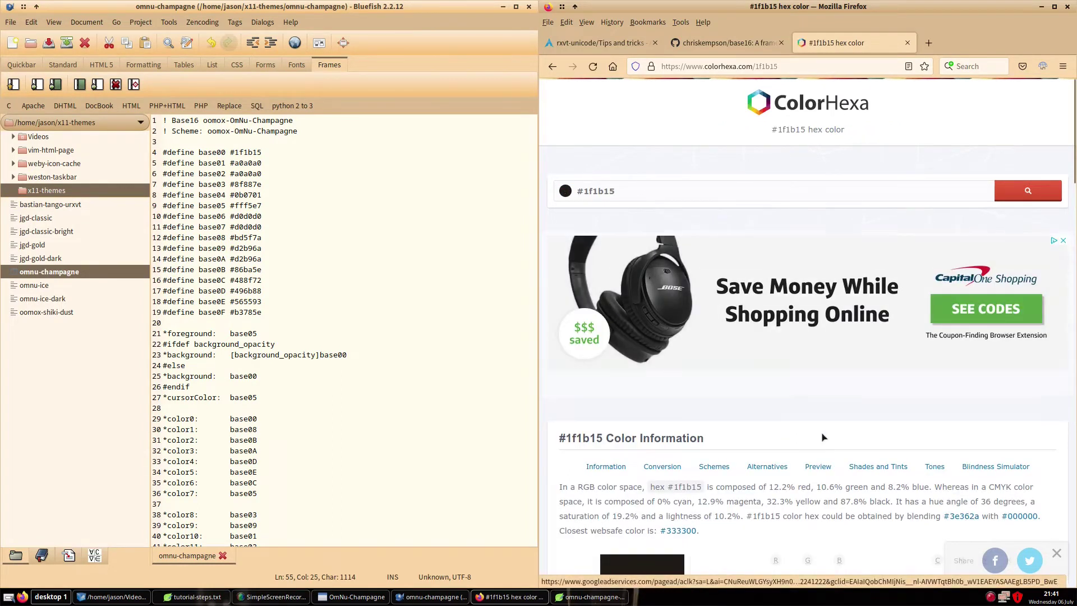
pyautogui.scroll(-10, 817, 435)
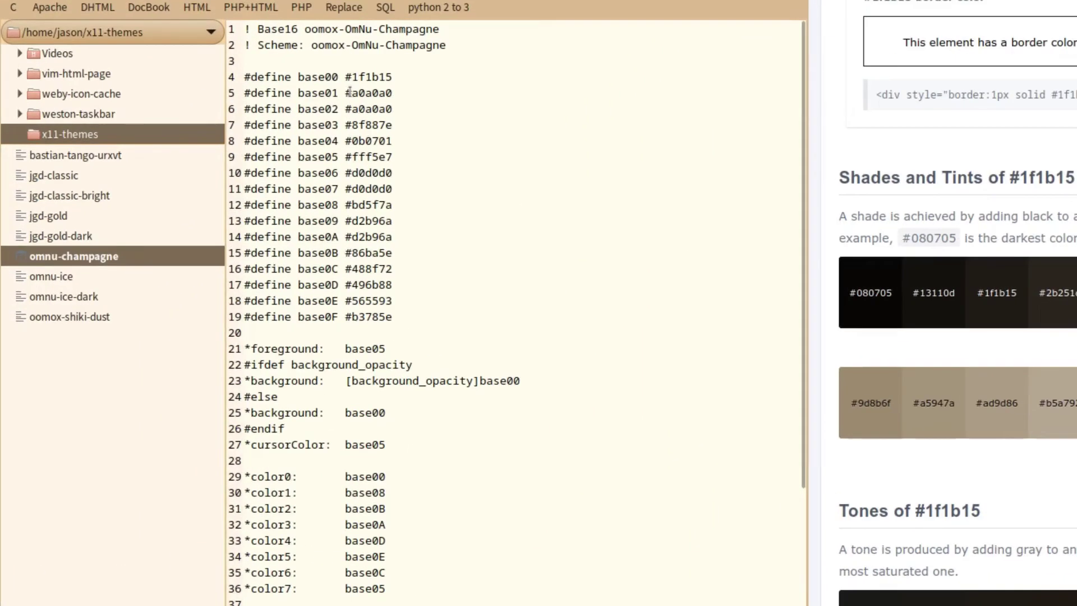
# In omnu-champagne, set base01 to #362f25, base02 to #4e4435, base03 to #655845 and base04 to #7d6c54
pyautogui.moveTo(350, 91); pyautogui.dragTo(413, 94)
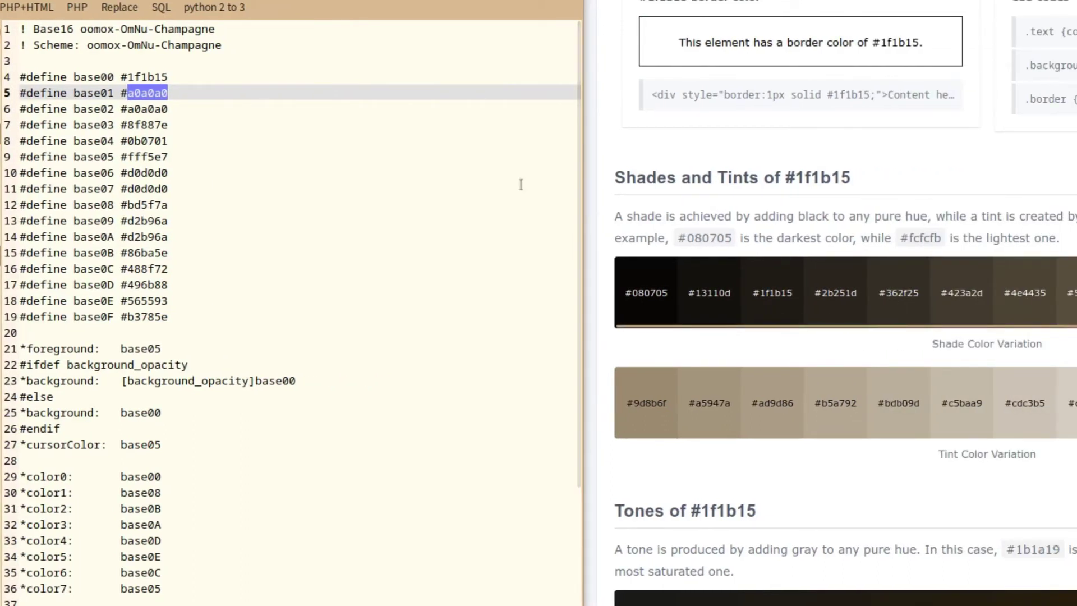
pyautogui.write('362f25')
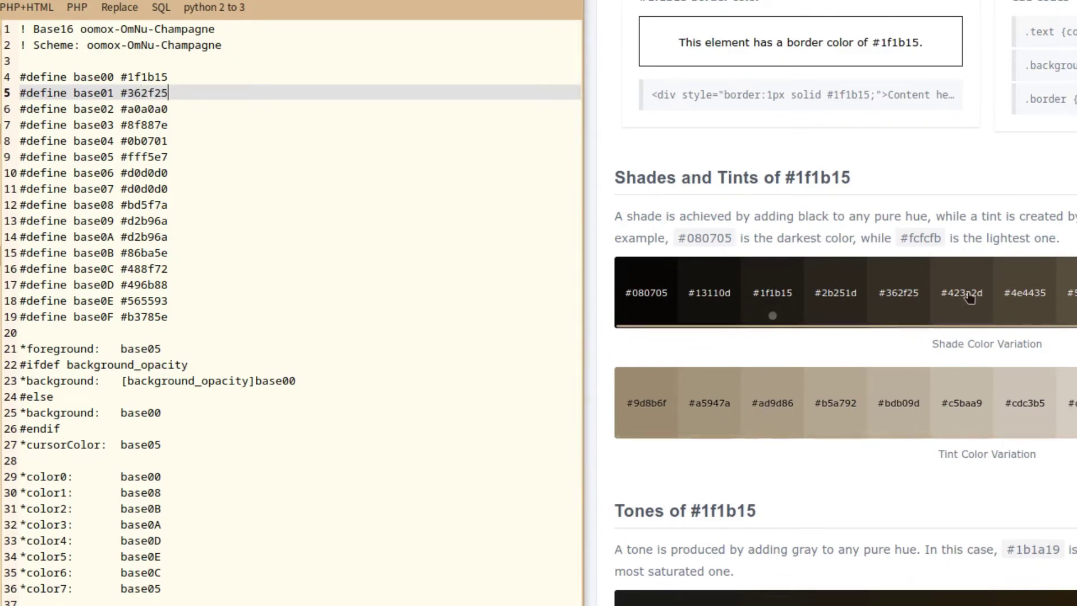
pyautogui.doubleClick(126, 108)
pyautogui.write('4e4435')
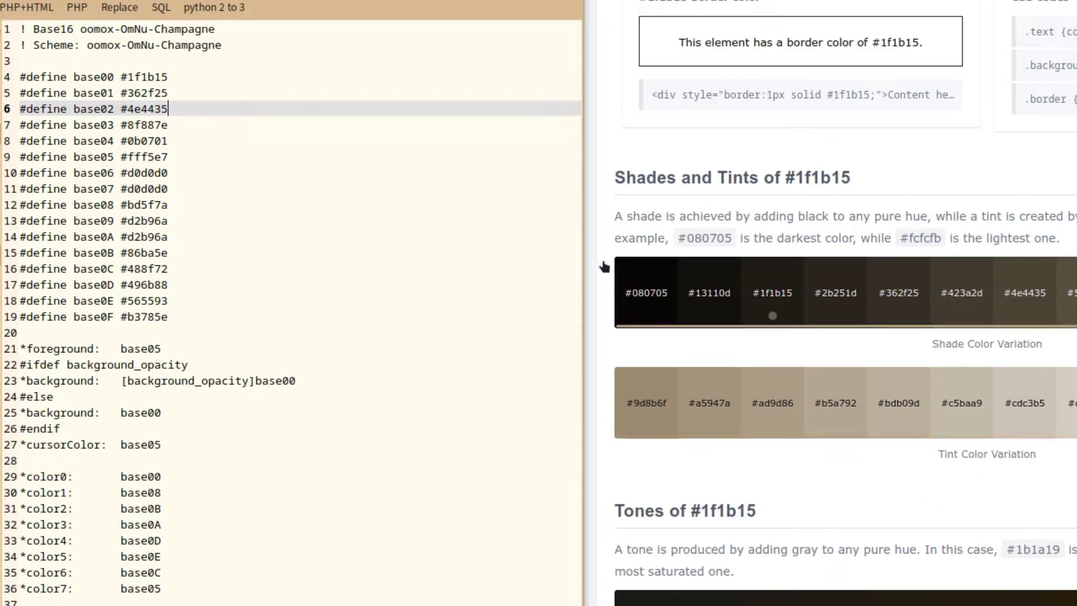
pyautogui.doubleClick(144, 125)
pyautogui.write('655845')
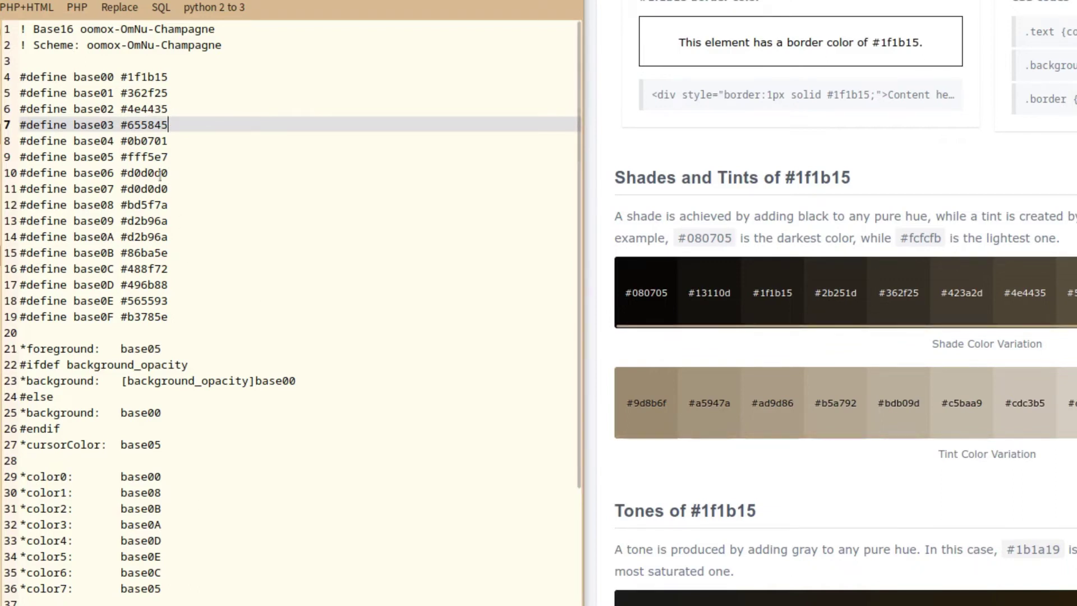
pyautogui.moveTo(124, 142); pyautogui.dragTo(212, 145)
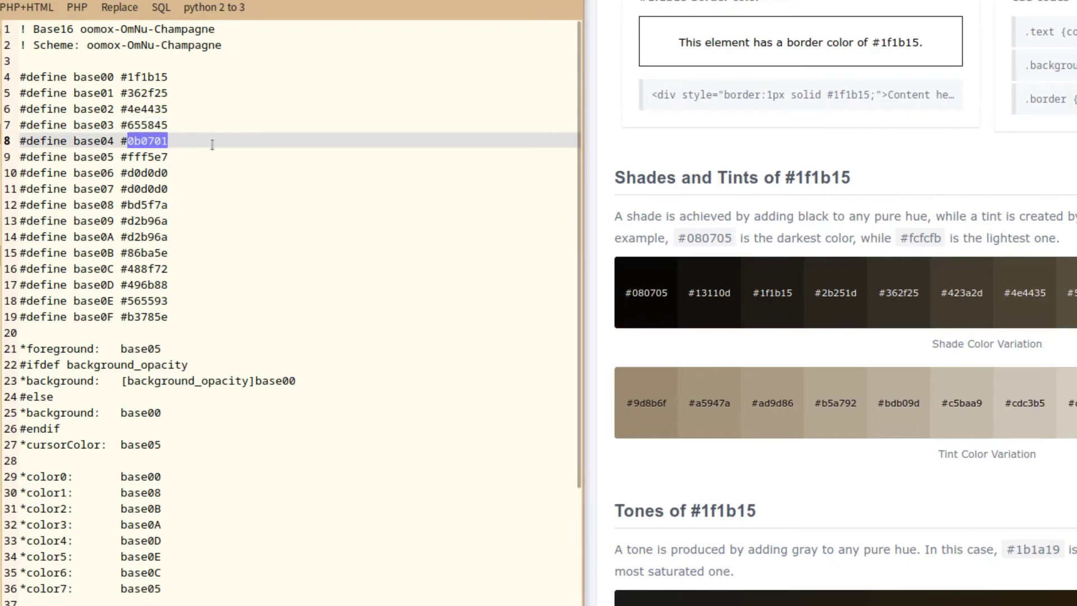
pyautogui.write('7d6')
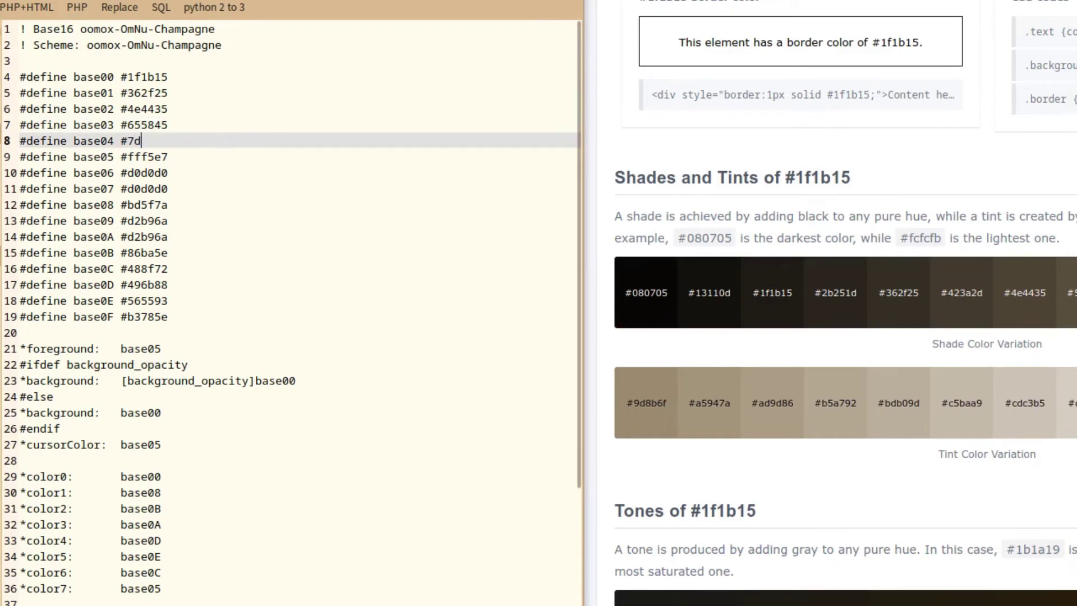
pyautogui.write('c54')
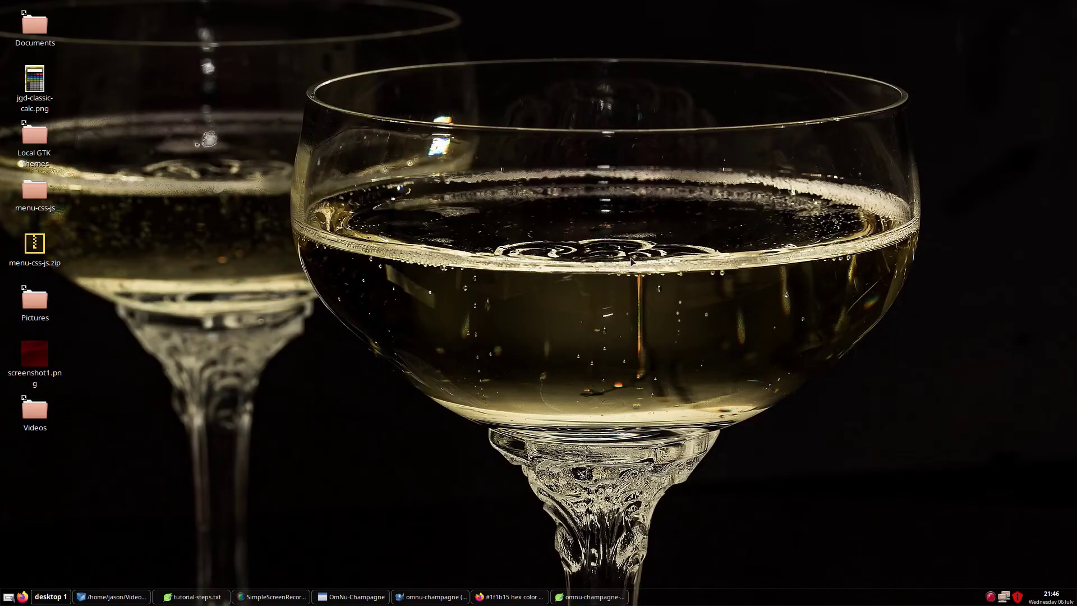
# Open a new URxvt terminal and list all files with ls -a to examine the readability of the folder names
pyautogui.hotkey('ctrl', 'alt', 't')
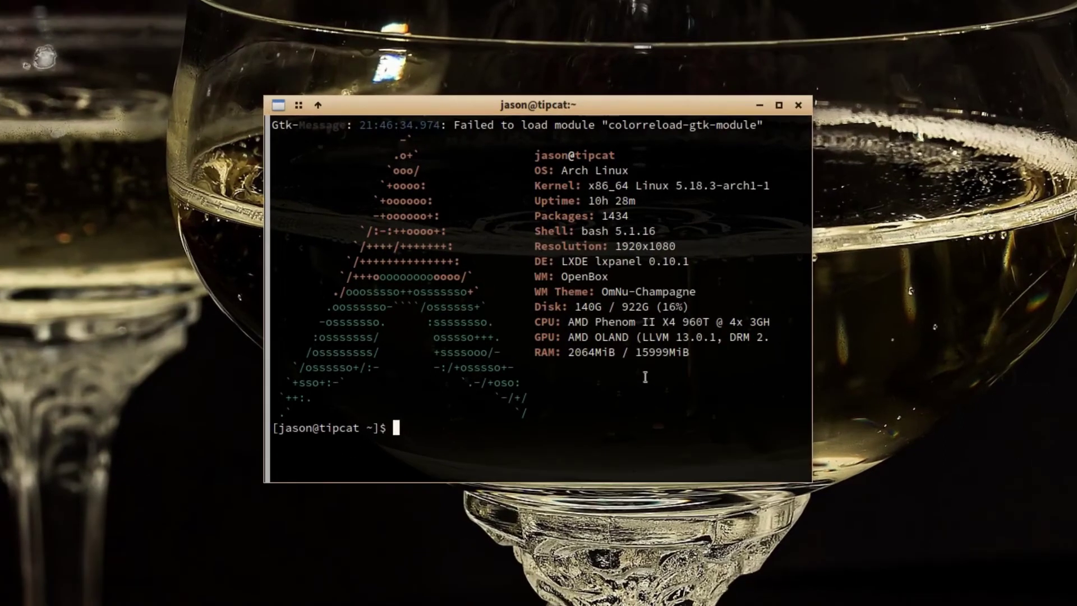
pyautogui.write('ls -a')
pyautogui.press('Return')
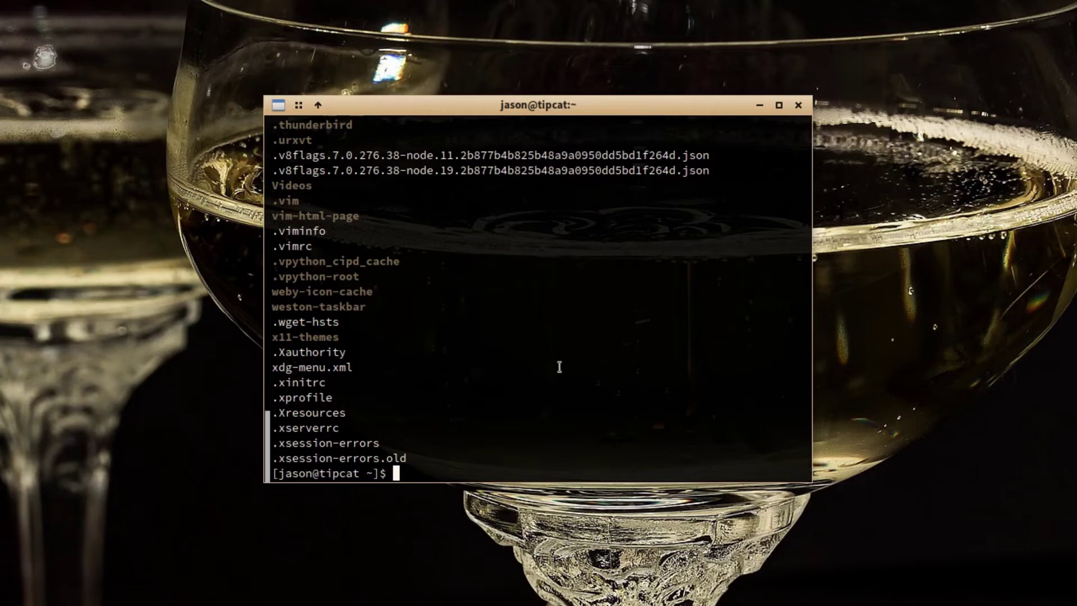
pyautogui.scroll(20, 577, 355)
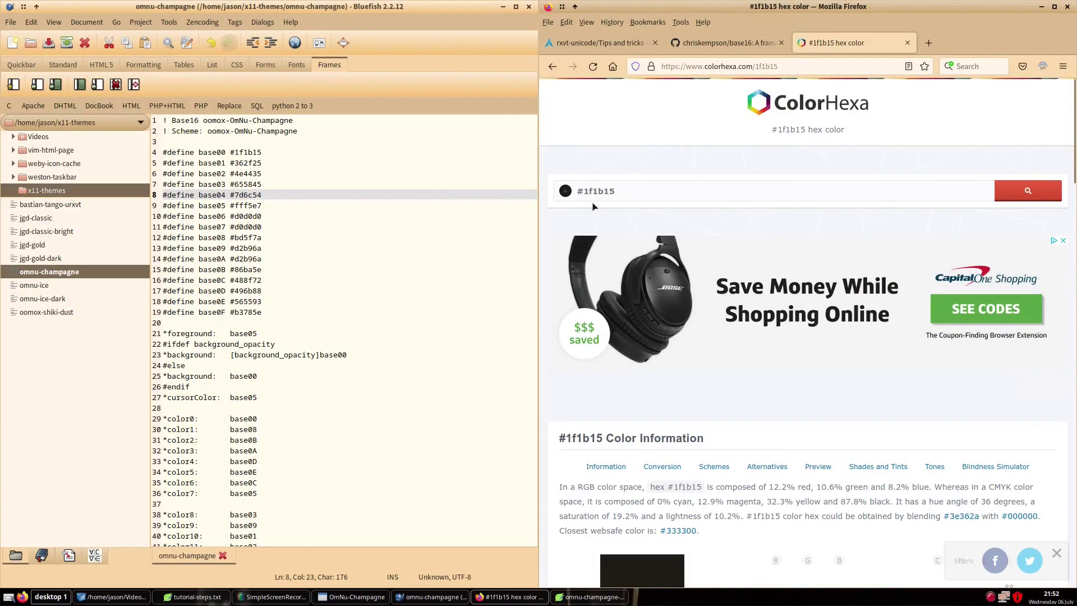
# Look up the base05 colour #fff5e7 on ColorHexa and find its shades and tints
pyautogui.doubleClick(596, 191)
pyautogui.write('fff5e7')
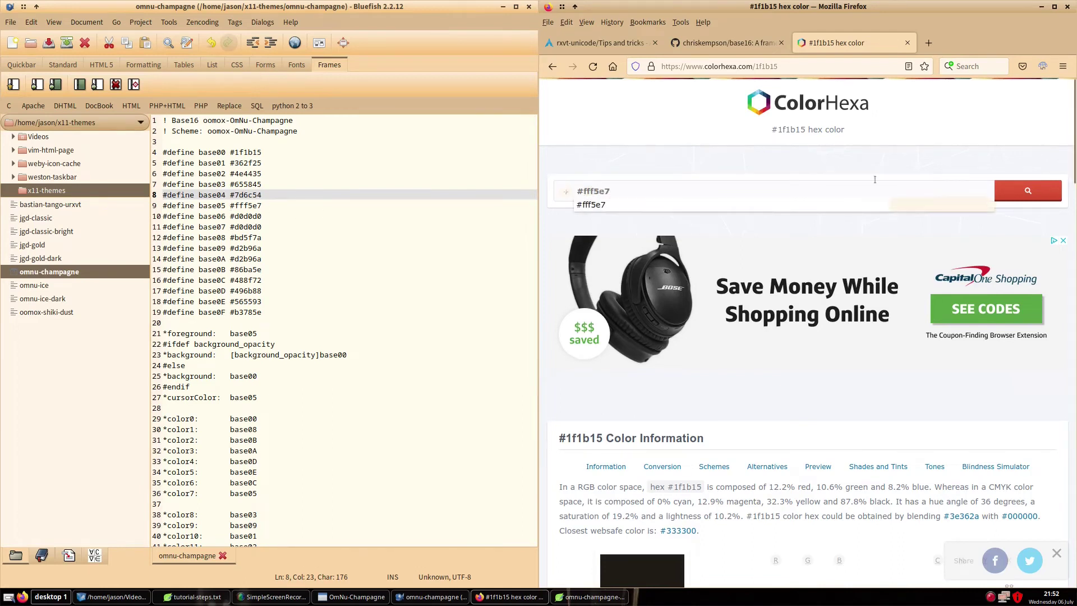
pyautogui.click(1021, 196)
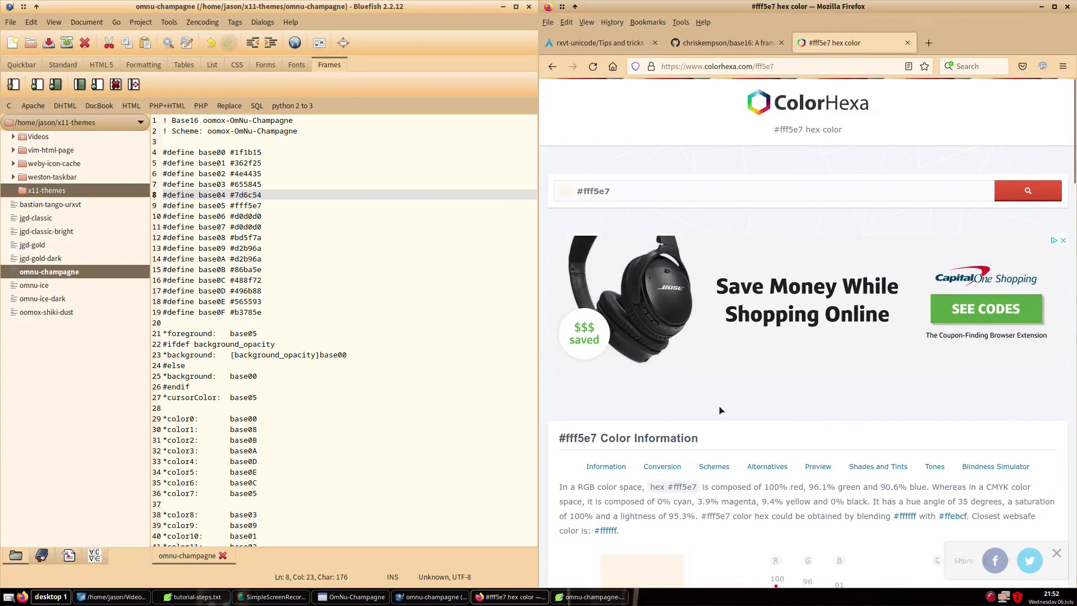
pyautogui.scroll(-10, 736, 406)
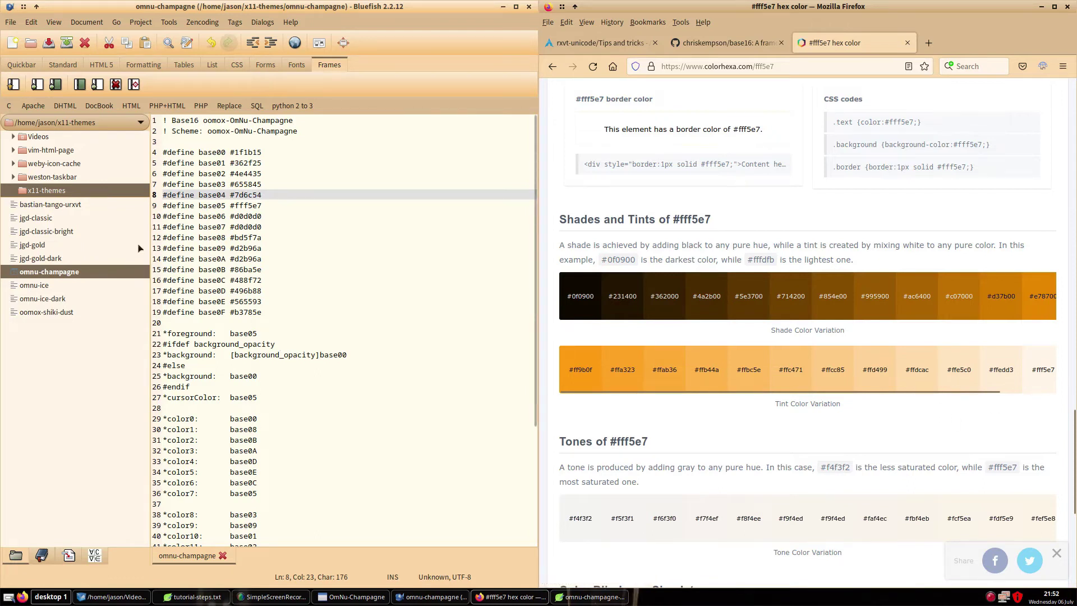
# In omnu-champagne, set base06 to #ffe5c0 and base07 to #ffd499
pyautogui.moveTo(235, 216); pyautogui.dragTo(262, 216)
pyautogui.write('ffe5c')
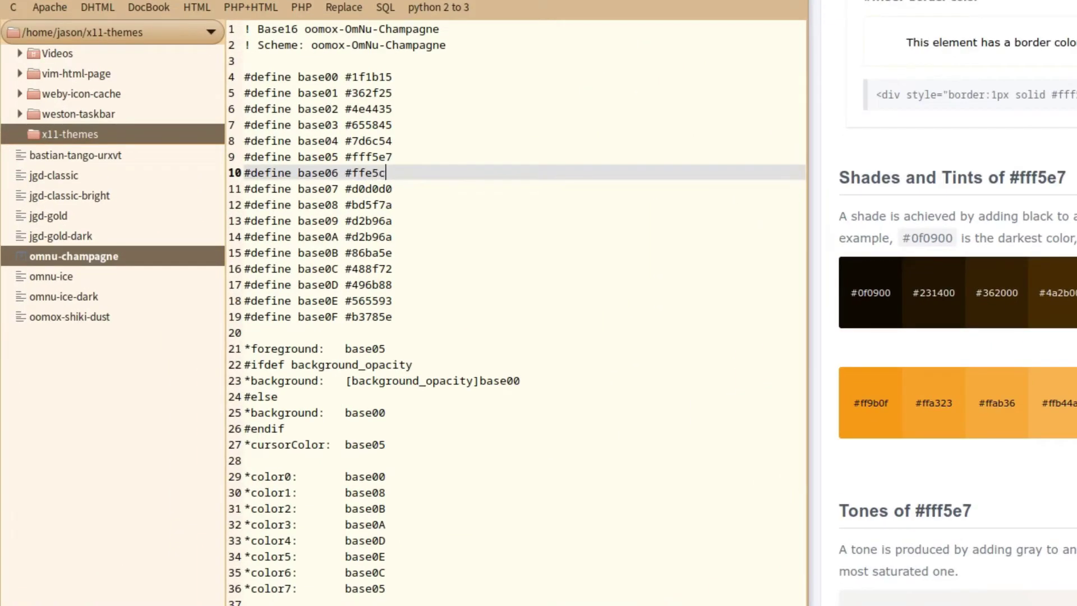
pyautogui.write('0')
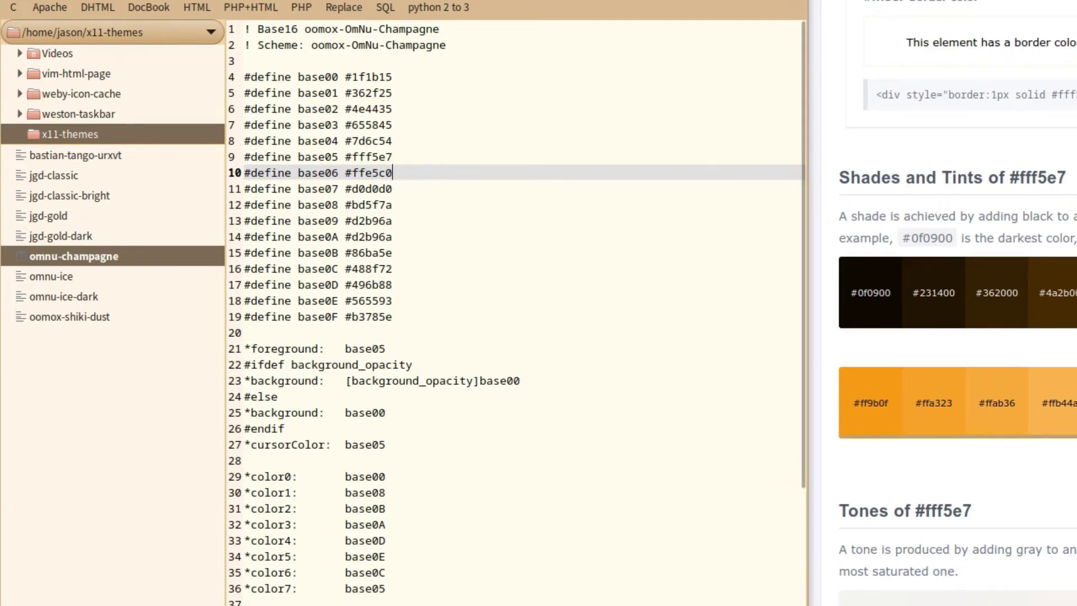
pyautogui.moveTo(353, 189); pyautogui.dragTo(429, 190)
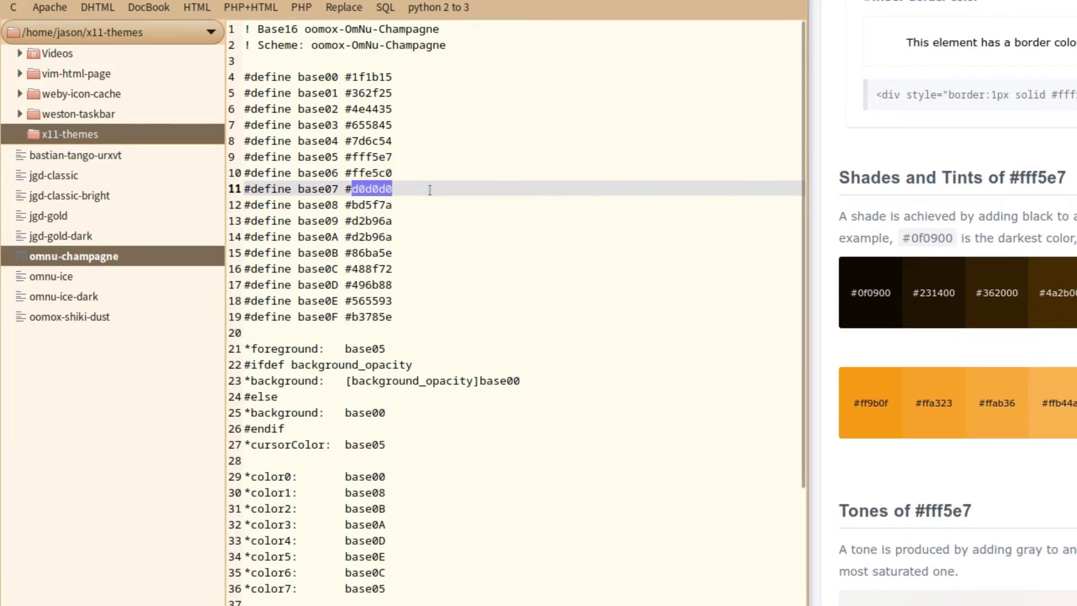
pyautogui.write('ffd499')
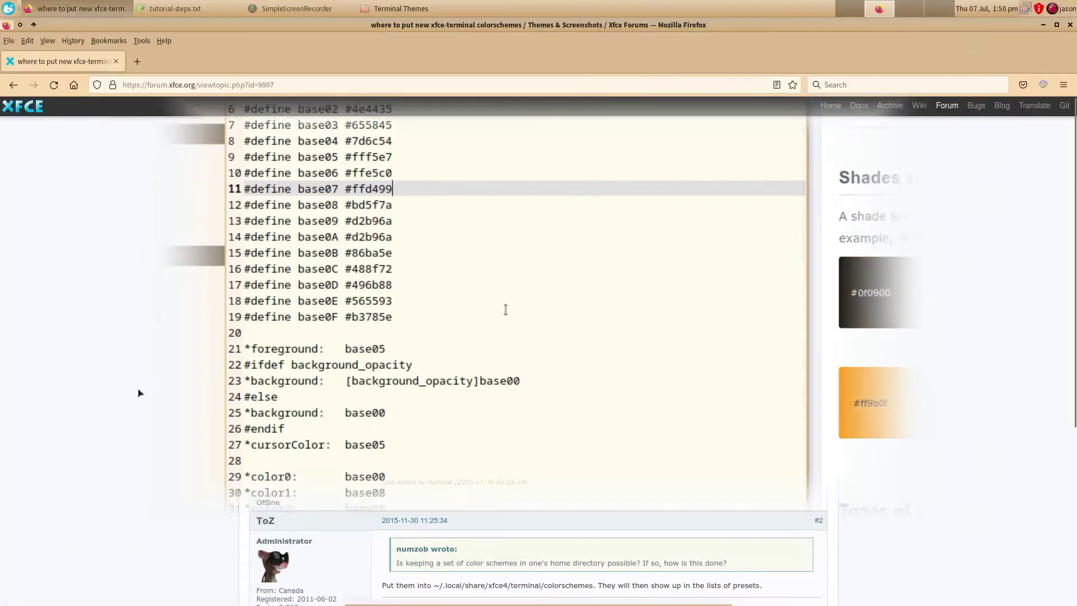
# Read the Xfce forum thread on custom terminal colour schemes and highlight the recommended folder path in the reply
pyautogui.click(478, 226)
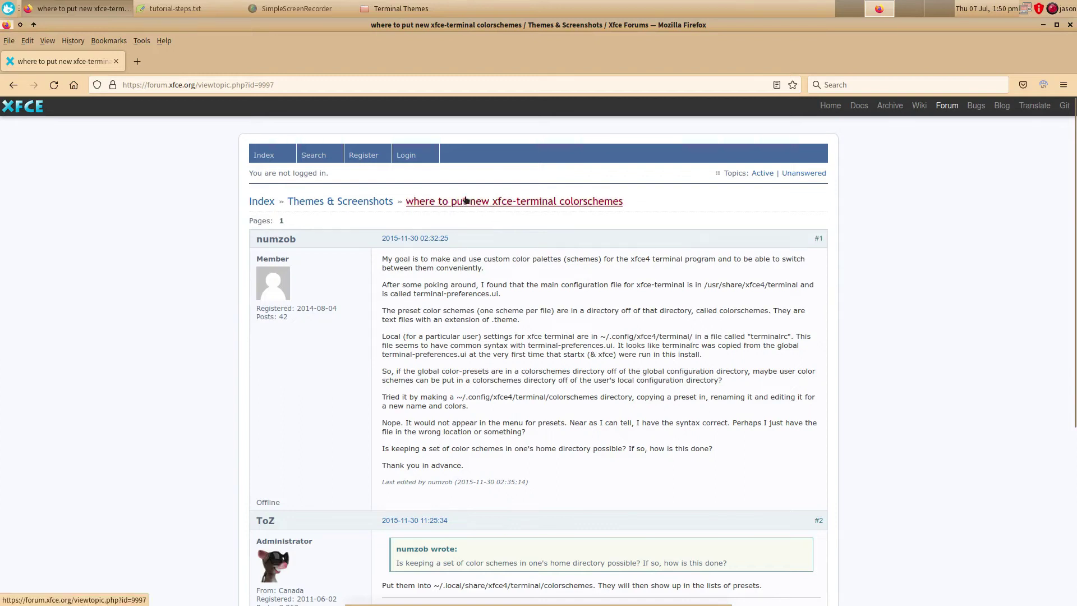
pyautogui.scroll(-7, 532, 342)
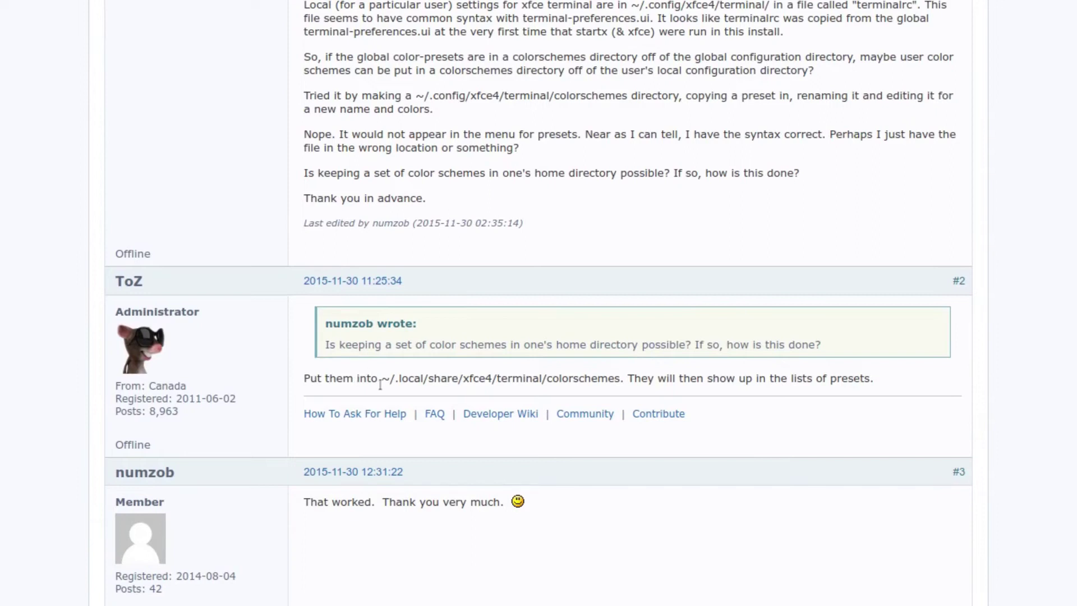
pyautogui.moveTo(382, 378); pyautogui.dragTo(620, 379)
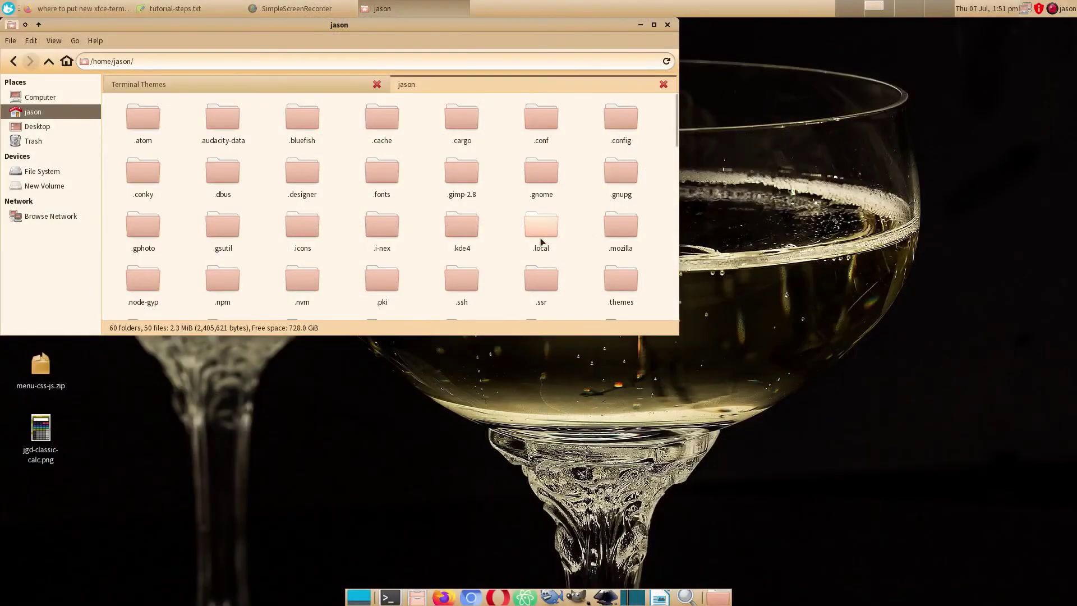
# Go to the .local/share folder in the home directory and create a folder named xfce4
pyautogui.doubleClick(542, 227)
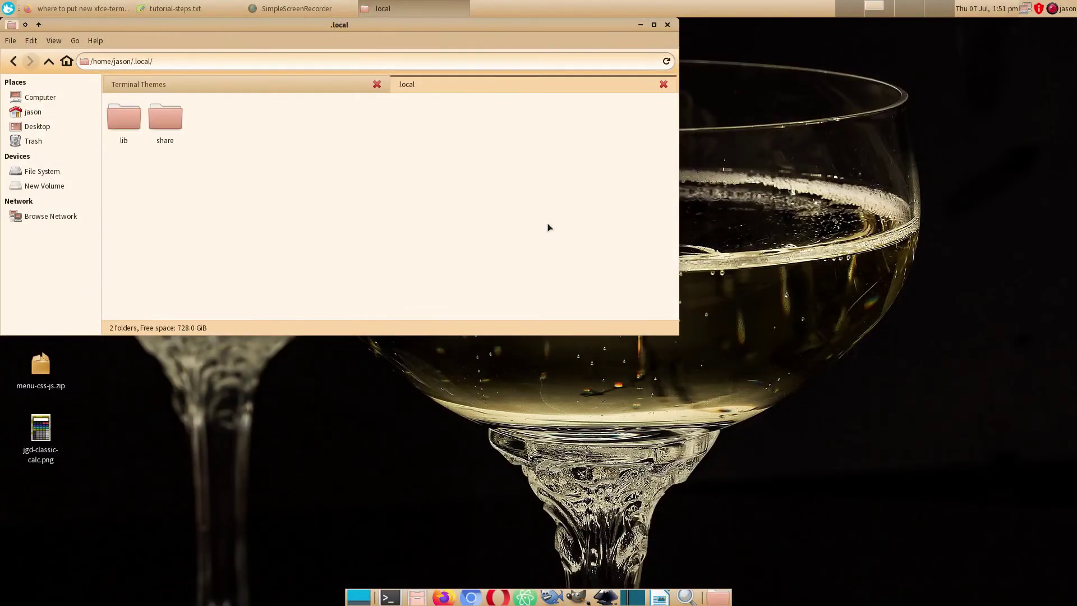
pyautogui.doubleClick(165, 117)
pyautogui.scroll(-5, 166, 115)
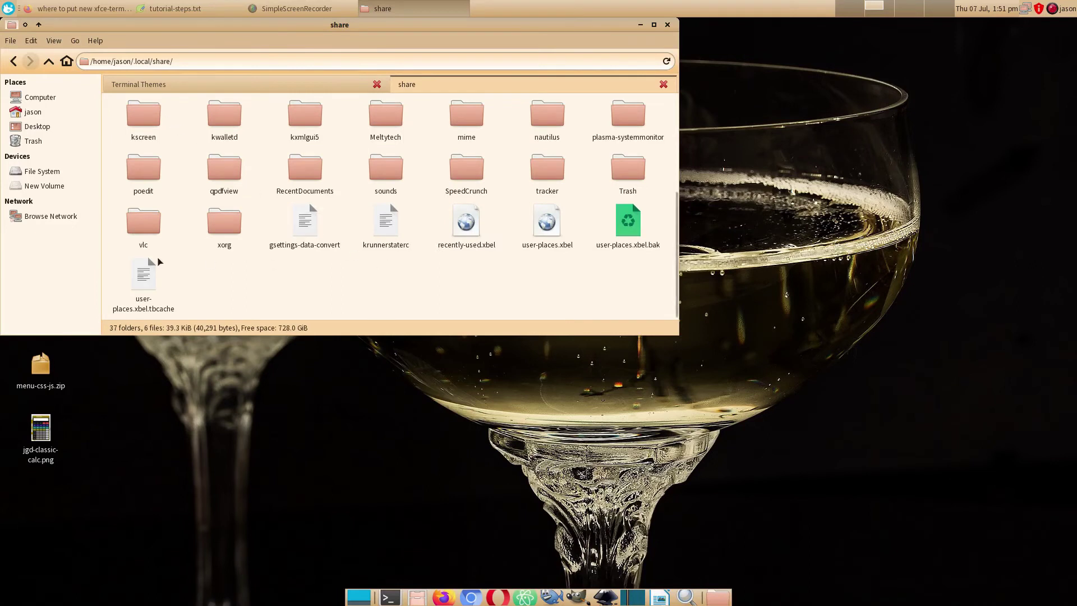
pyautogui.rightClick(297, 278)
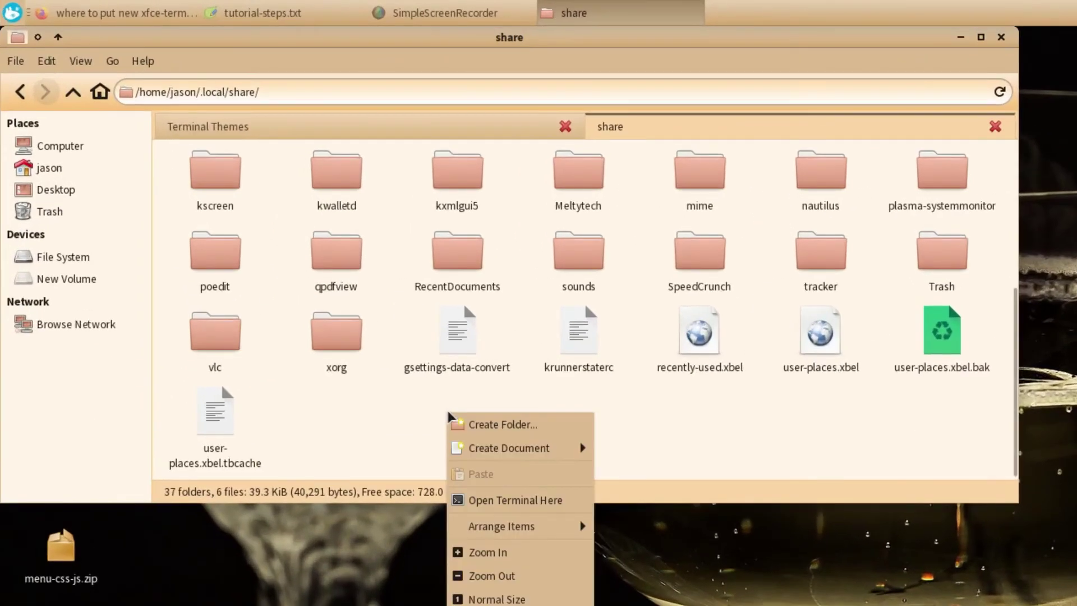
pyautogui.click(471, 424)
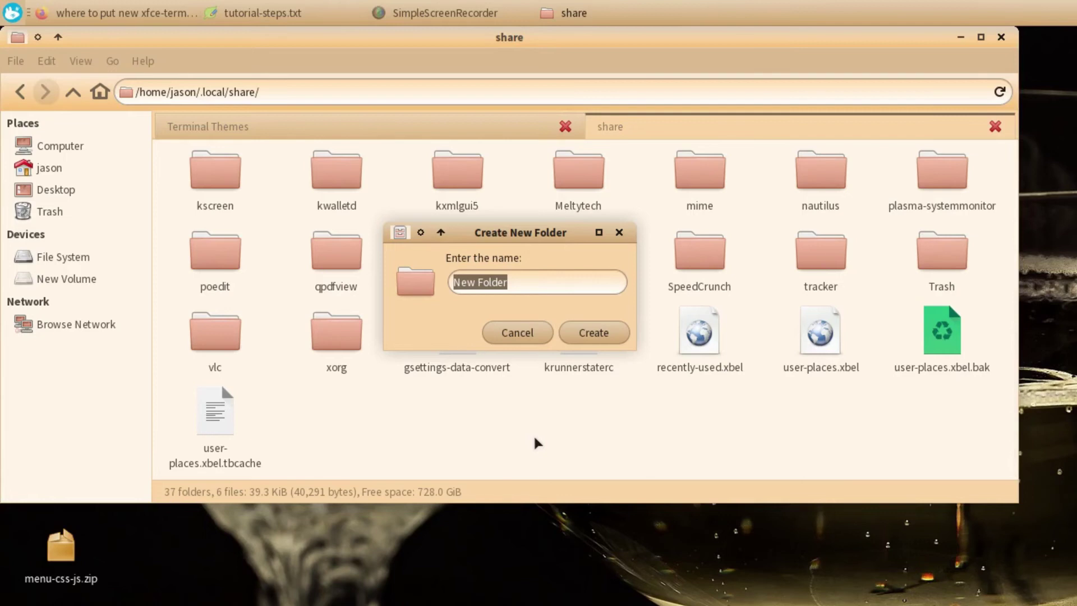
pyautogui.write('xfce4')
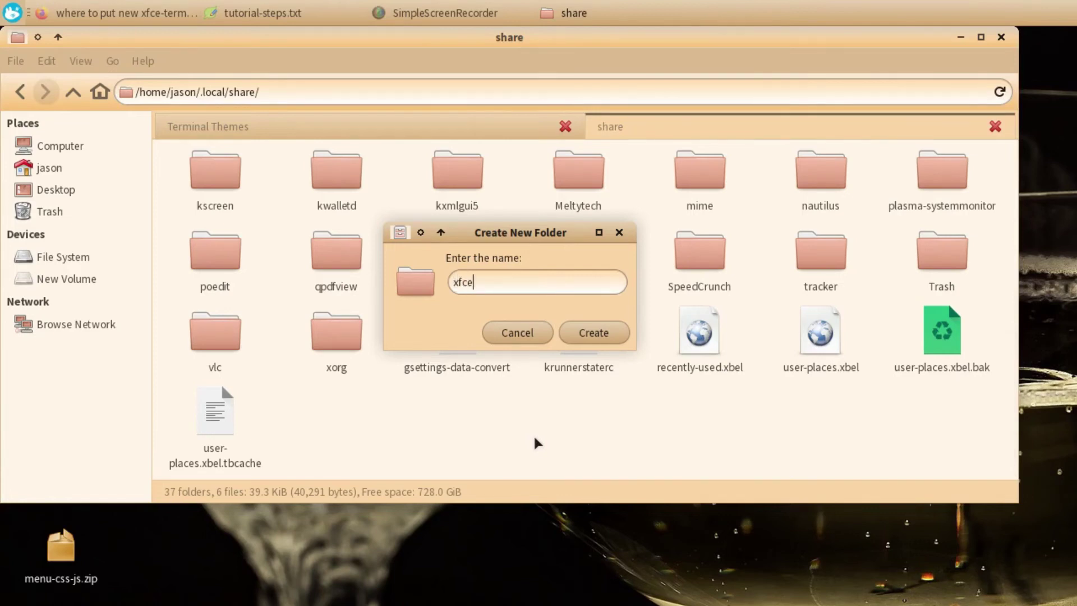
pyautogui.click(594, 333)
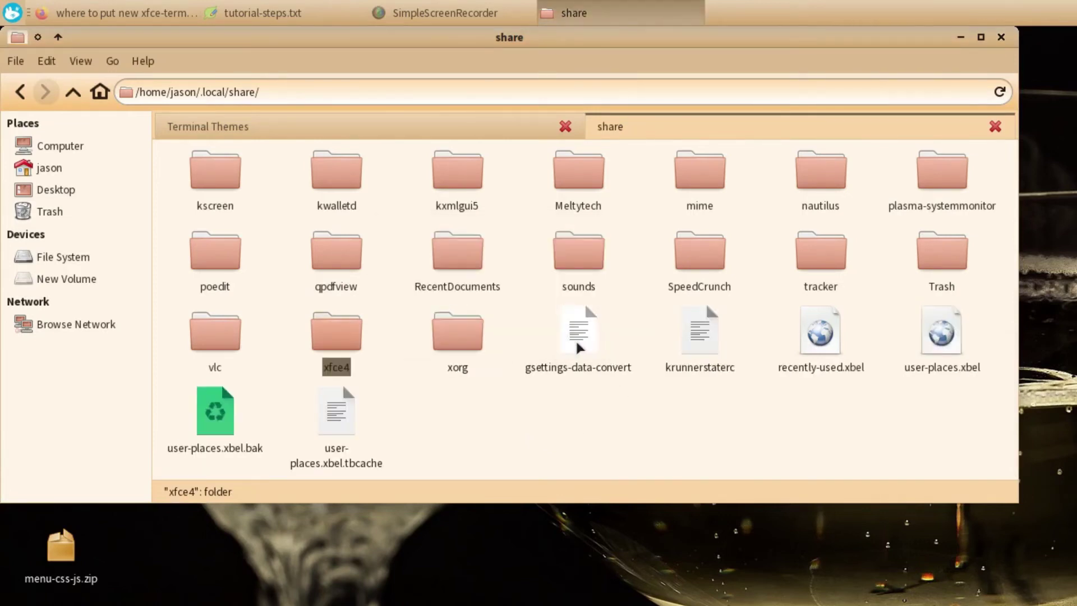
# Open the new xfce4 folder and create a folder named terminal inside it
pyautogui.doubleClick(331, 331)
pyautogui.rightClick(461, 330)
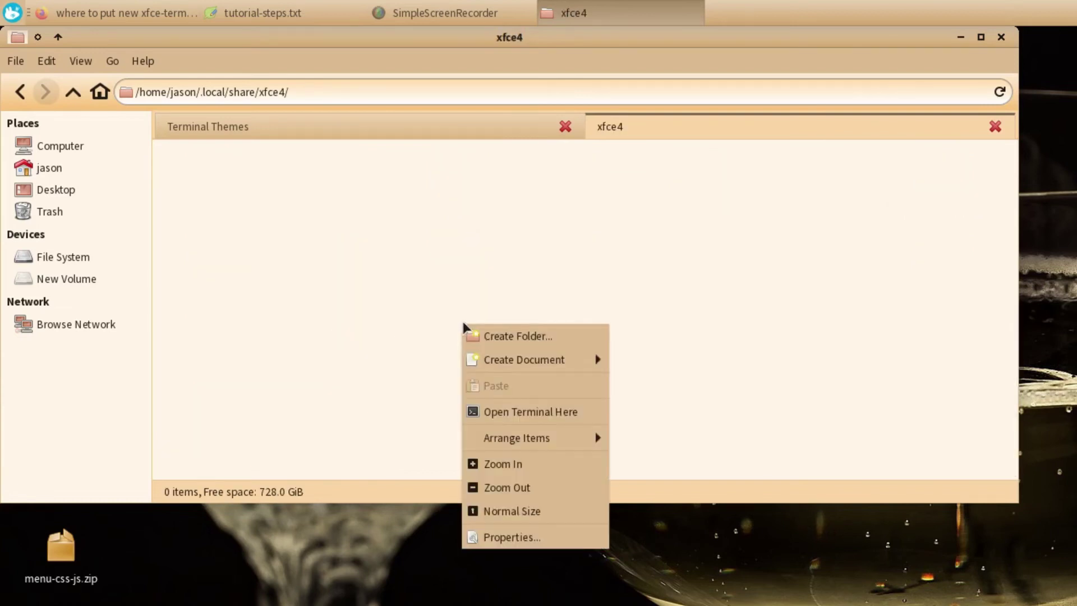
pyautogui.click(505, 333)
pyautogui.write('terminal')
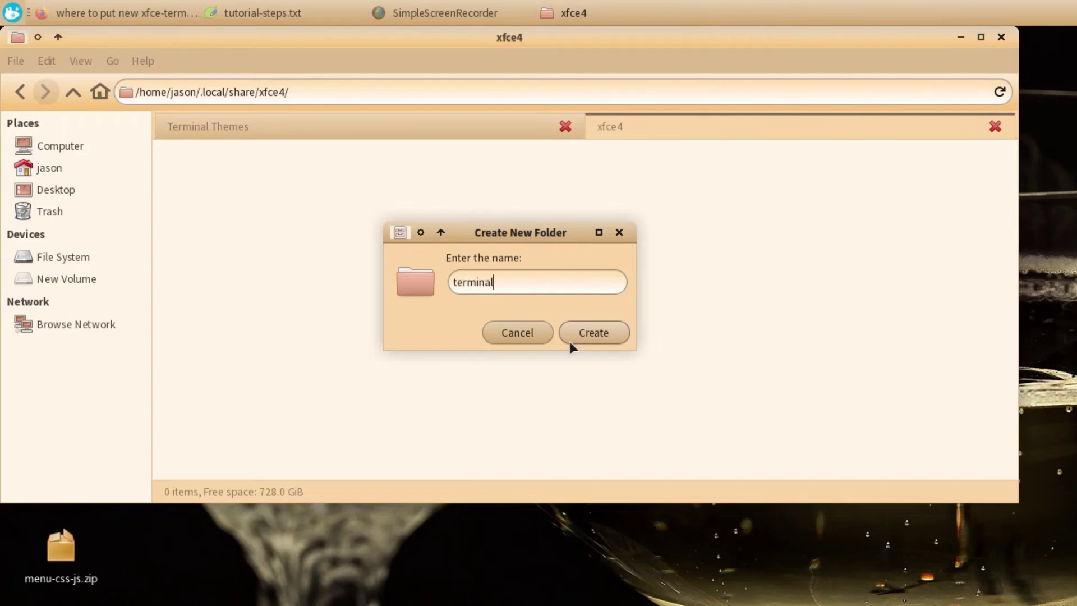
pyautogui.click(585, 333)
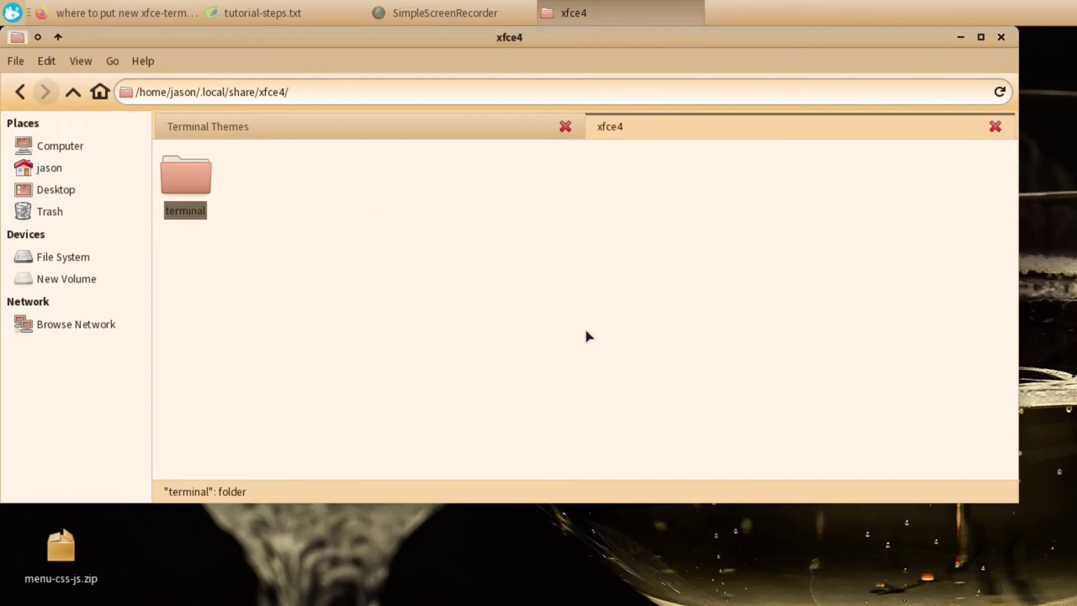
# Open the new terminal folder and create a folder named colorschemes inside it
pyautogui.doubleClick(176, 193)
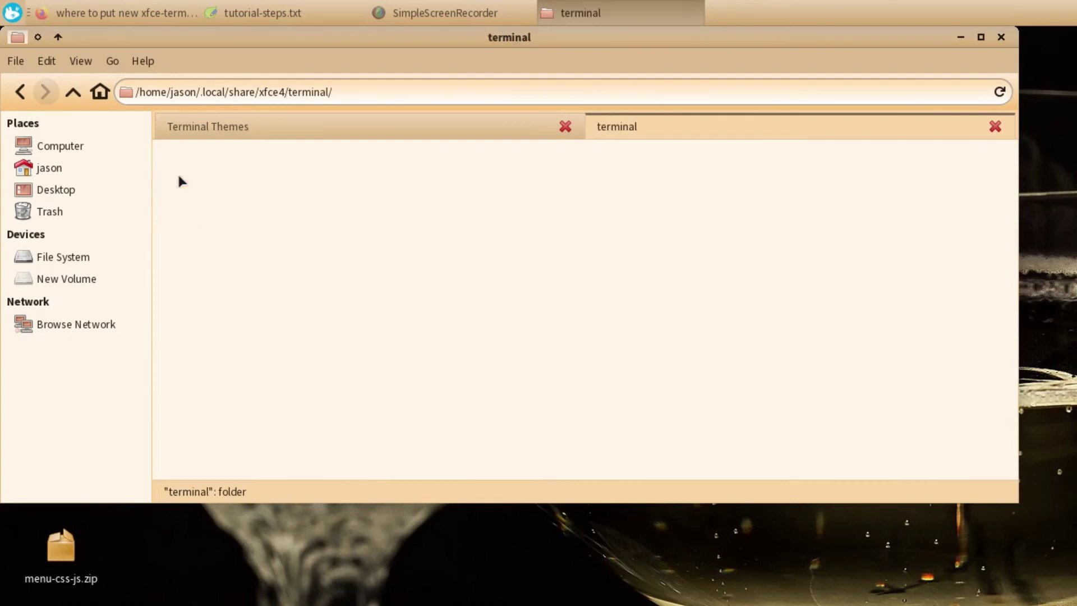
pyautogui.rightClick(410, 239)
pyautogui.click(440, 249)
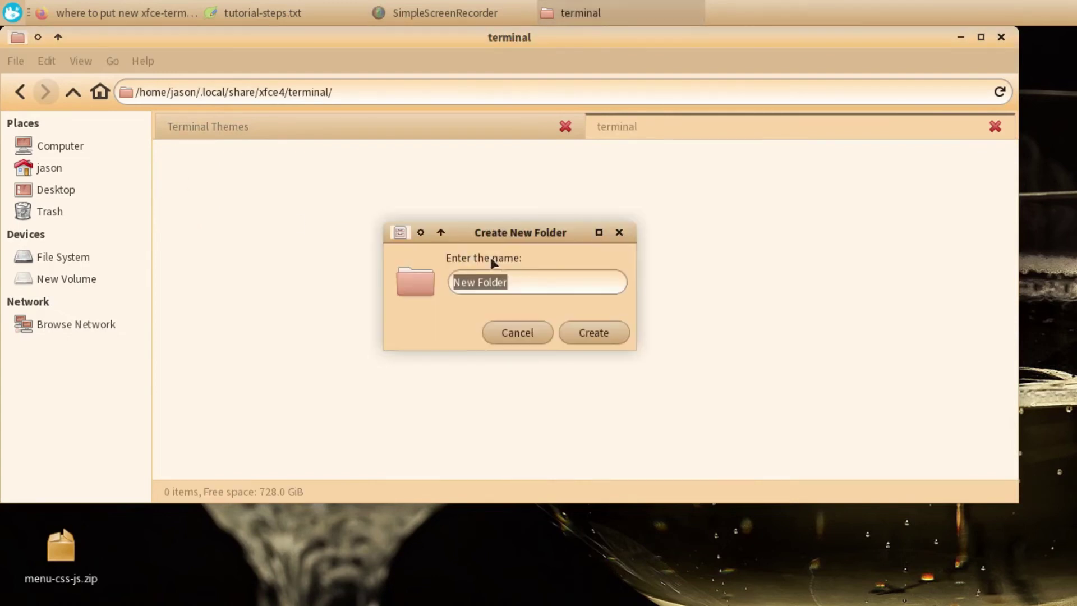
pyautogui.write('colorschemes')
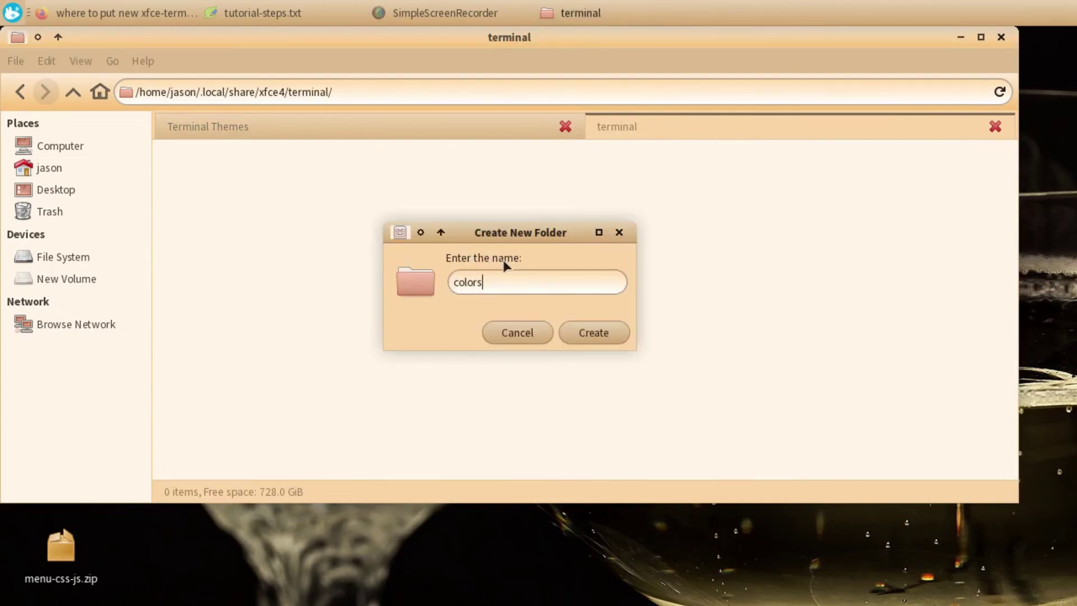
pyautogui.click(589, 332)
# In the Oomox theme designer, generate the OmNu-Champagne preset's Base16 export for xfce4-terminal with the default variant and copy the whole result
pyautogui.click(421, 274)
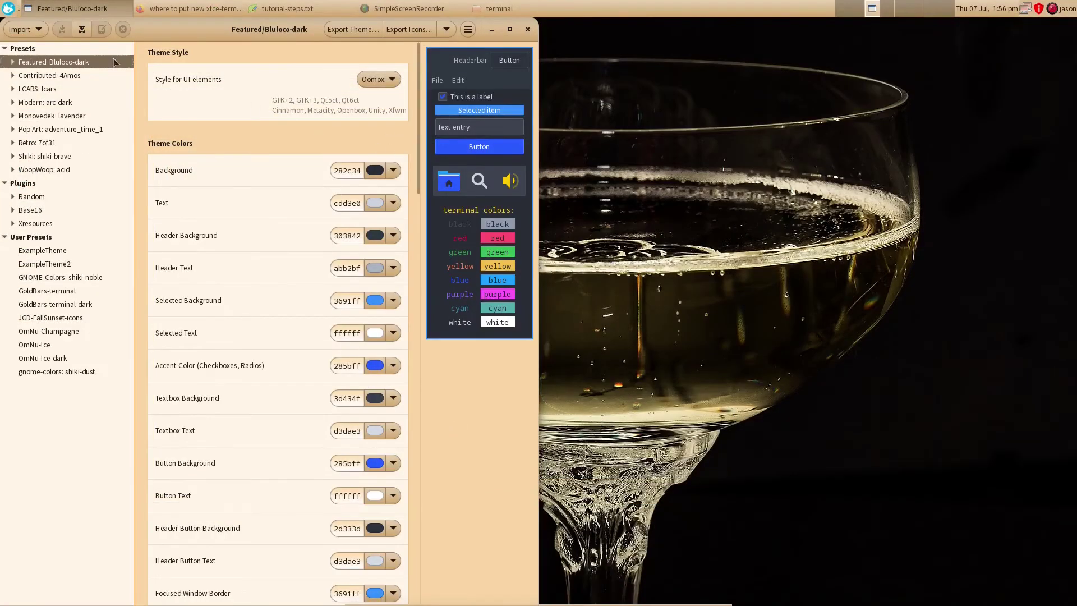
pyautogui.click(63, 332)
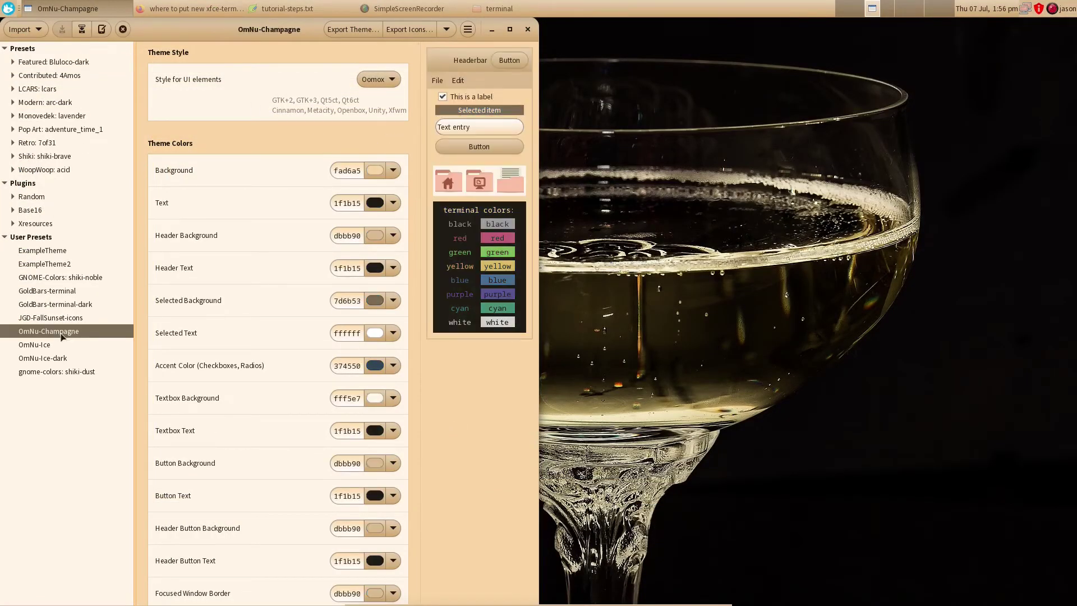
pyautogui.click(446, 30)
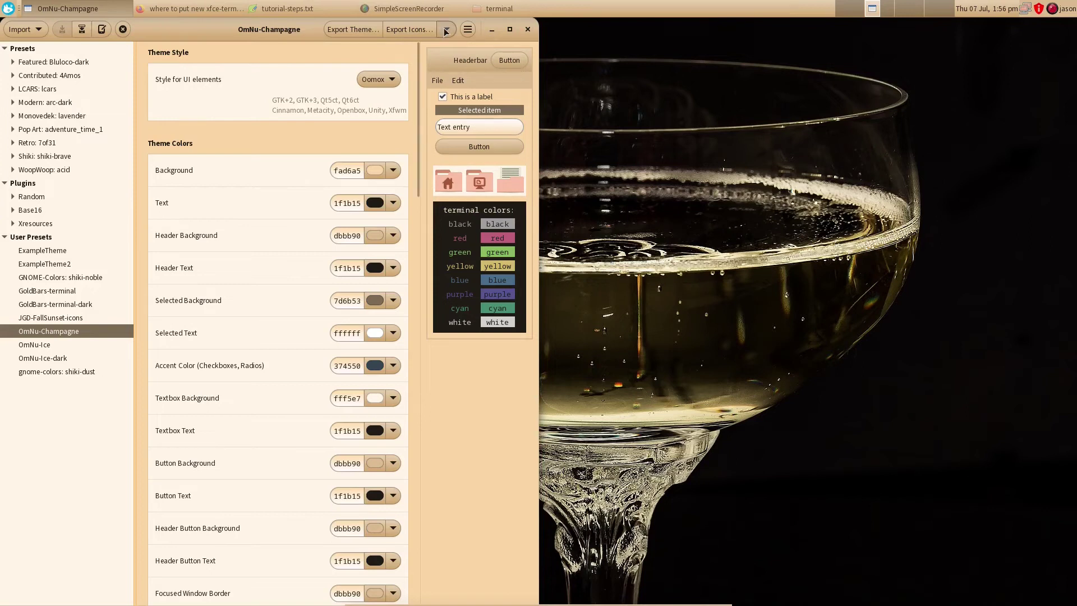
pyautogui.click(440, 75)
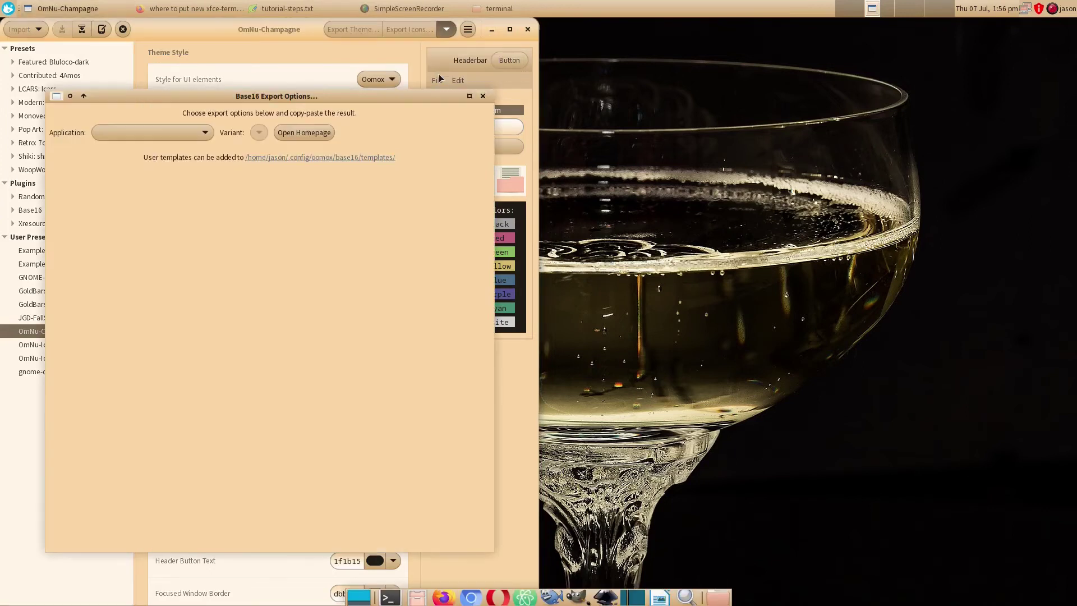
pyautogui.click(175, 132)
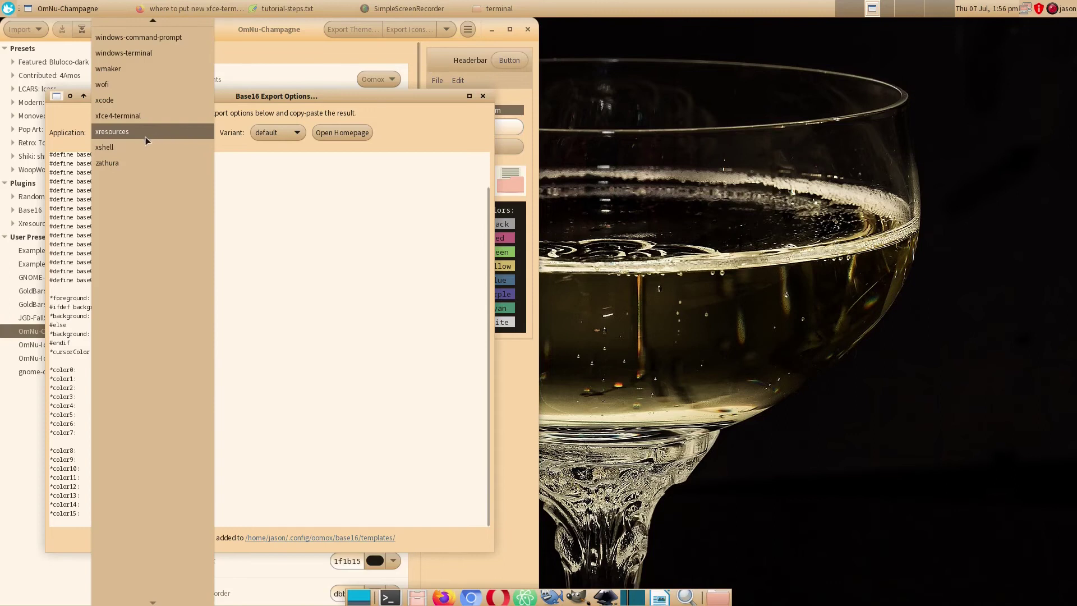
pyautogui.click(136, 118)
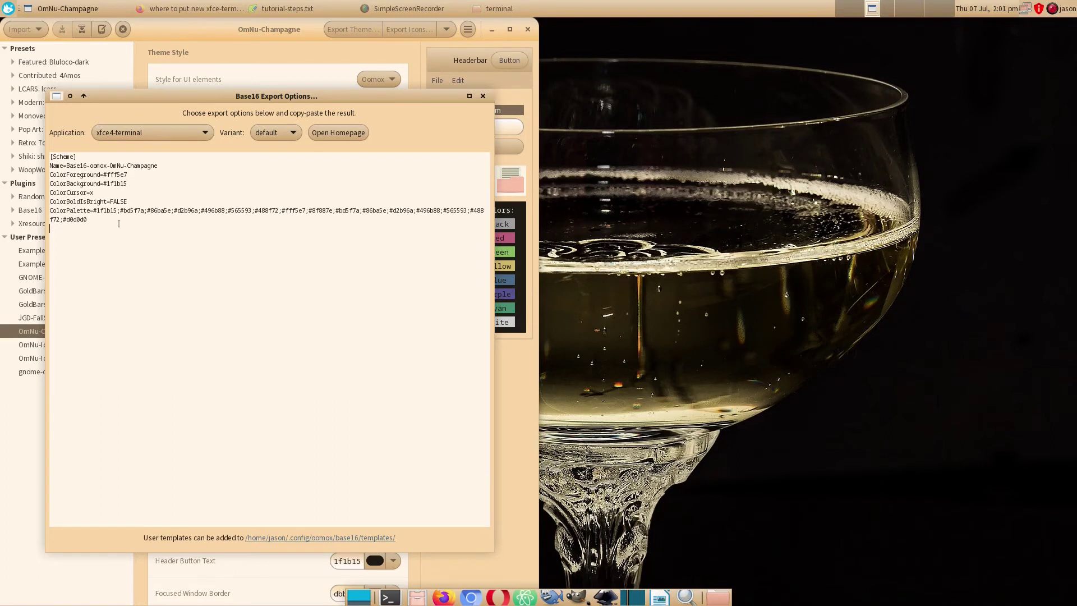
pyautogui.hotkey('ctrl', 'a')
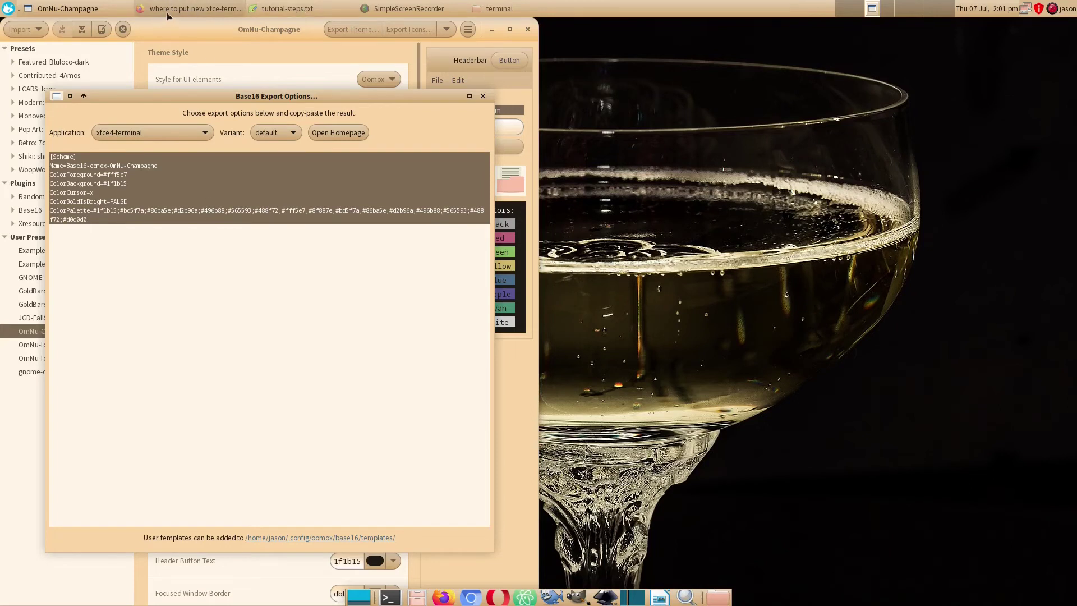
# Return to the file manager and create an empty file named omnu-champagne.theme inside the colorschemes folder
pyautogui.click(512, 10)
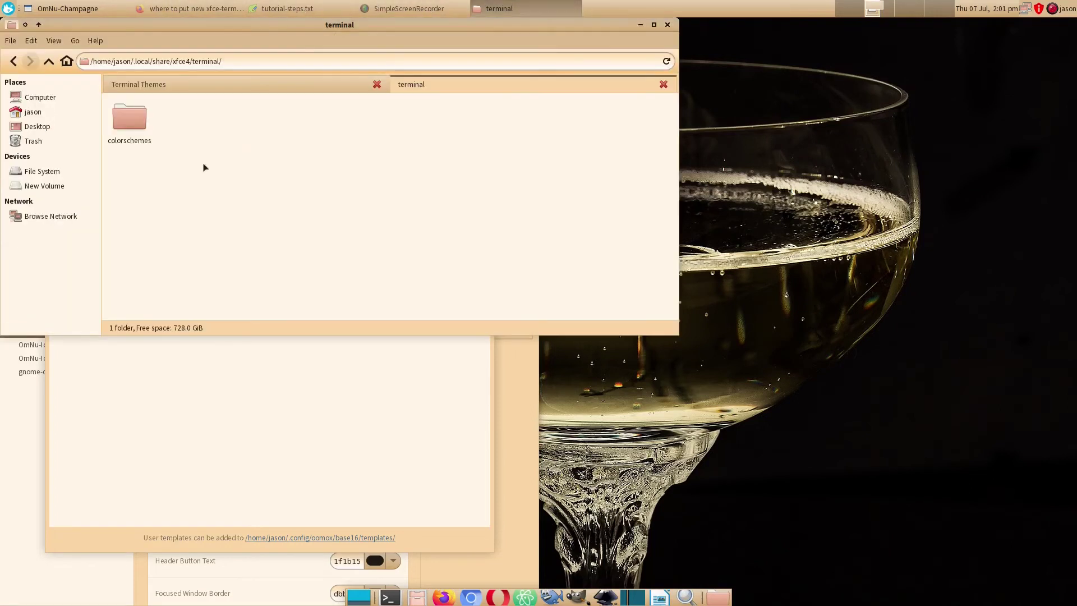
pyautogui.doubleClick(131, 115)
pyautogui.rightClick(200, 165)
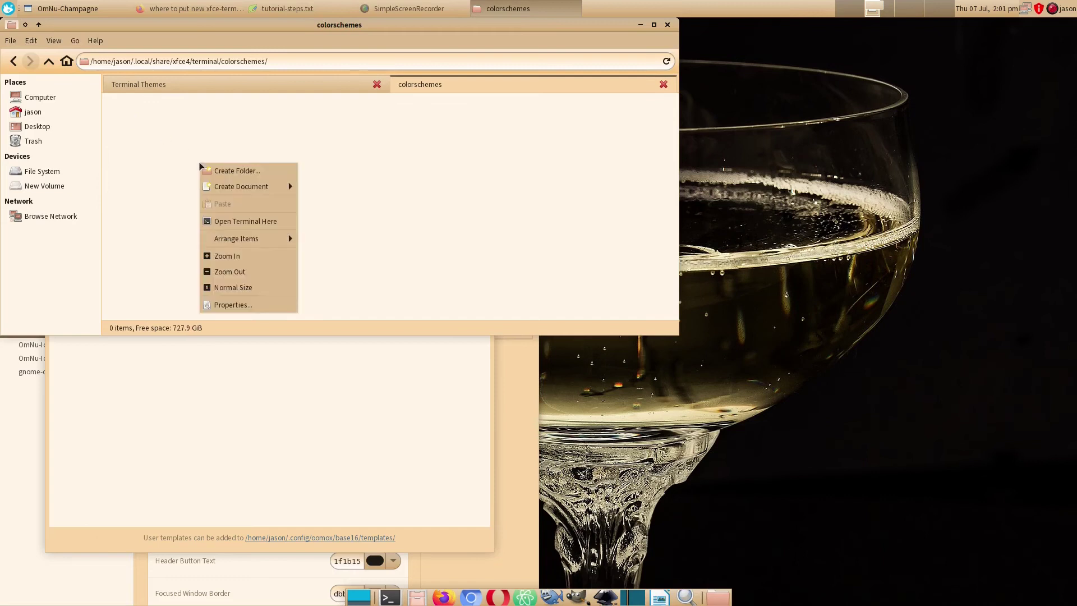
pyautogui.moveTo(243, 187)
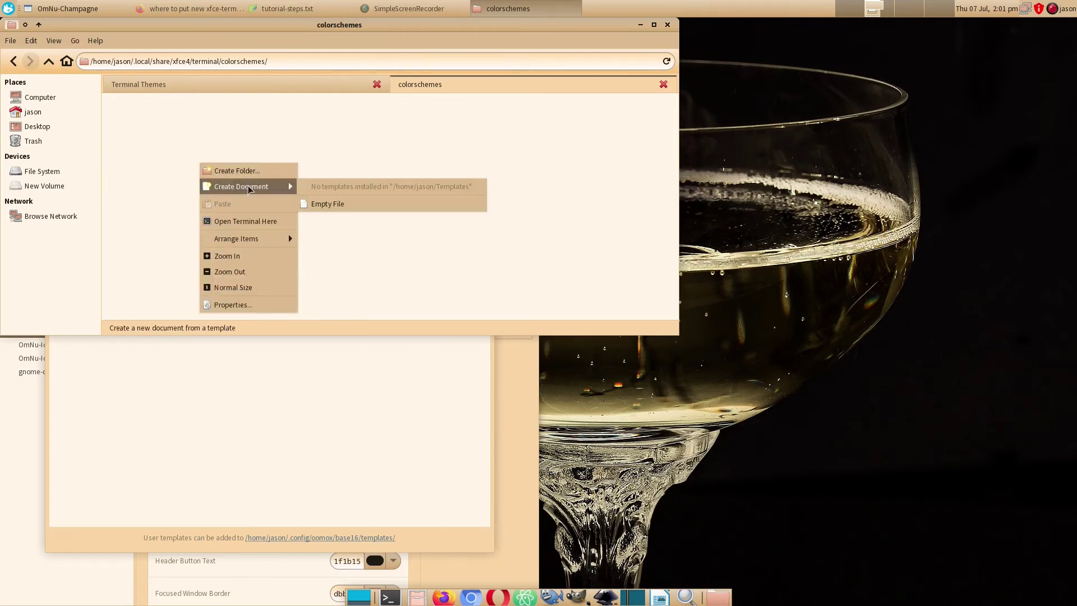
pyautogui.click(328, 204)
pyautogui.write('omnu-champagne.theme')
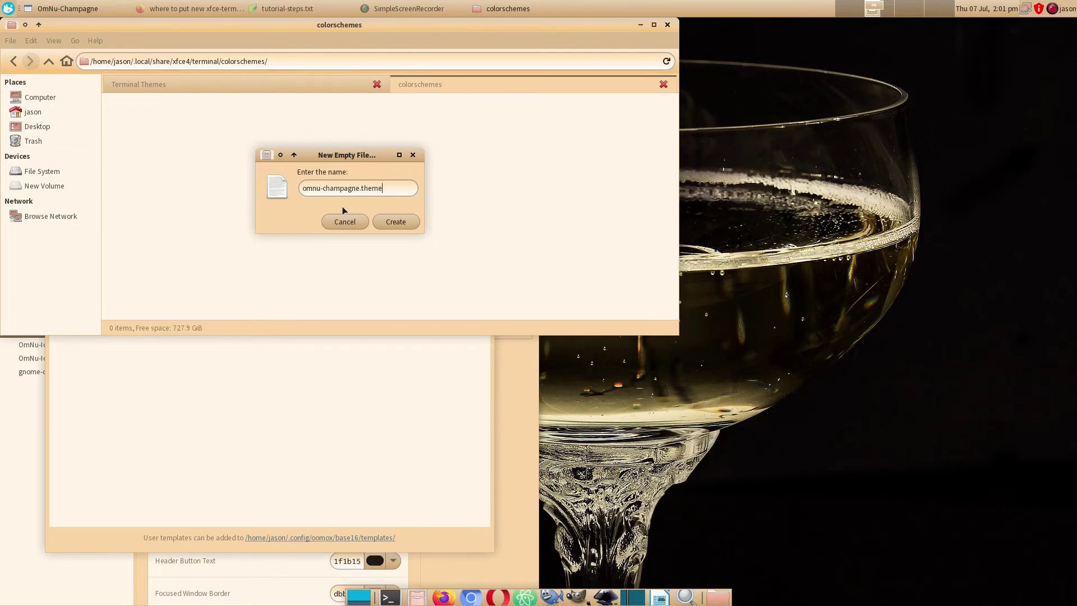
pyautogui.click(401, 223)
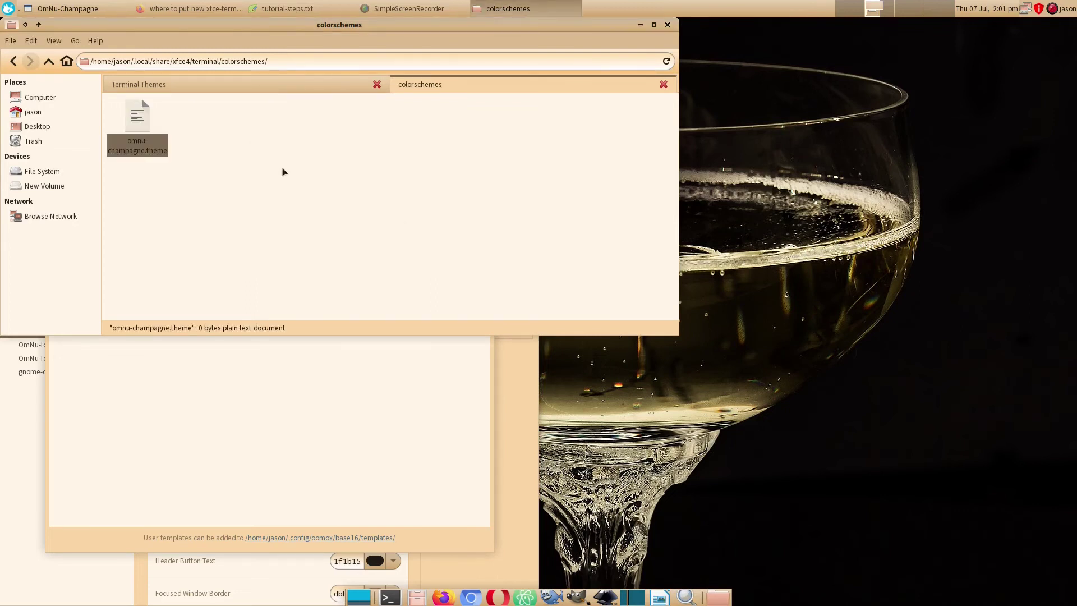
# Open omnu-champagne.theme in the text editor, paste the exported colour scheme into it and save the file
pyautogui.rightClick(142, 115)
pyautogui.click(171, 123)
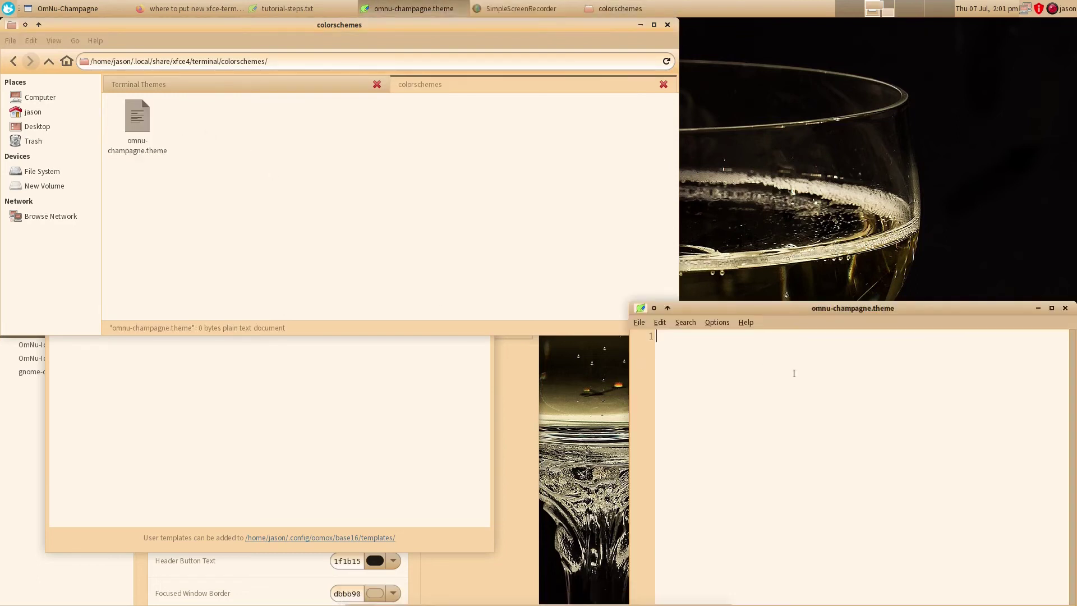
pyautogui.hotkey('ctrl', 'v')
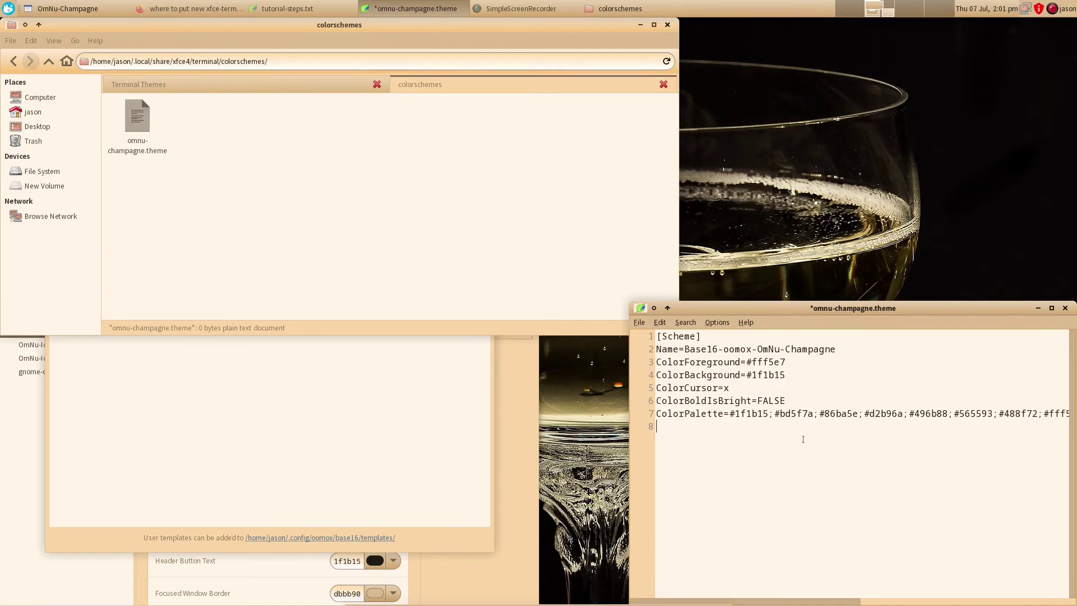
pyautogui.hotkey('ctrl', 's')
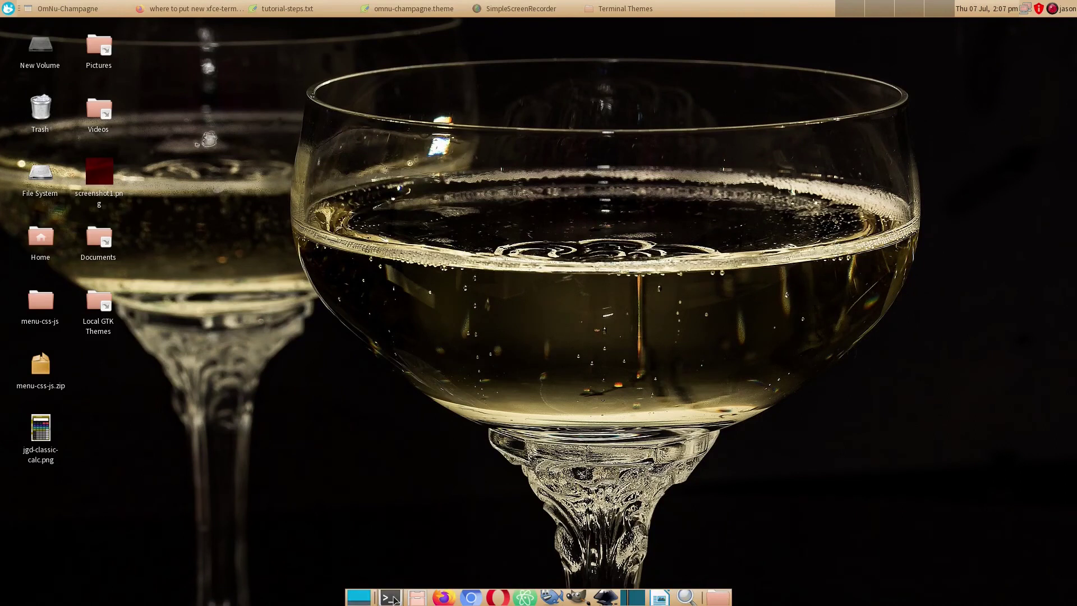
# Launch Xfce Terminal and load the Base16-oomox-OmNu-Champagne colour preset in its preferences
pyautogui.click(391, 598)
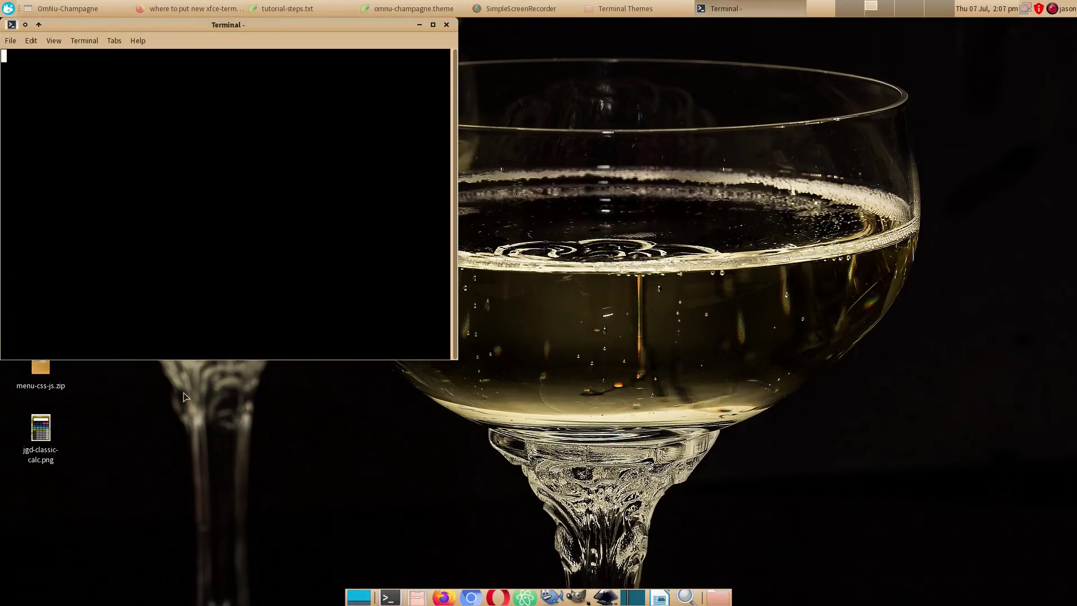
pyautogui.moveTo(143, 24); pyautogui.dragTo(458, 106)
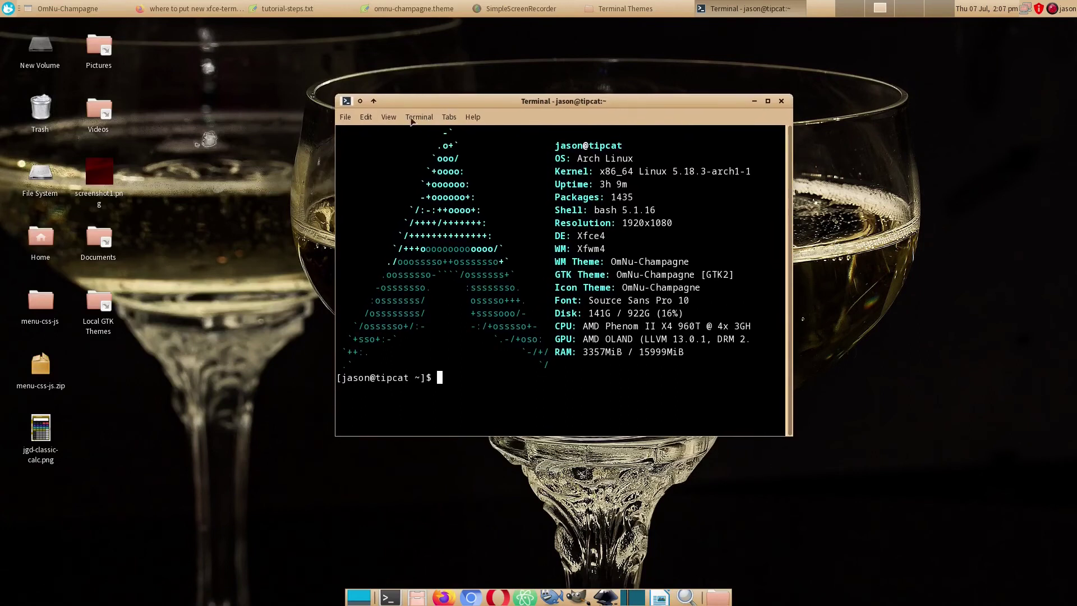
pyautogui.click(365, 118)
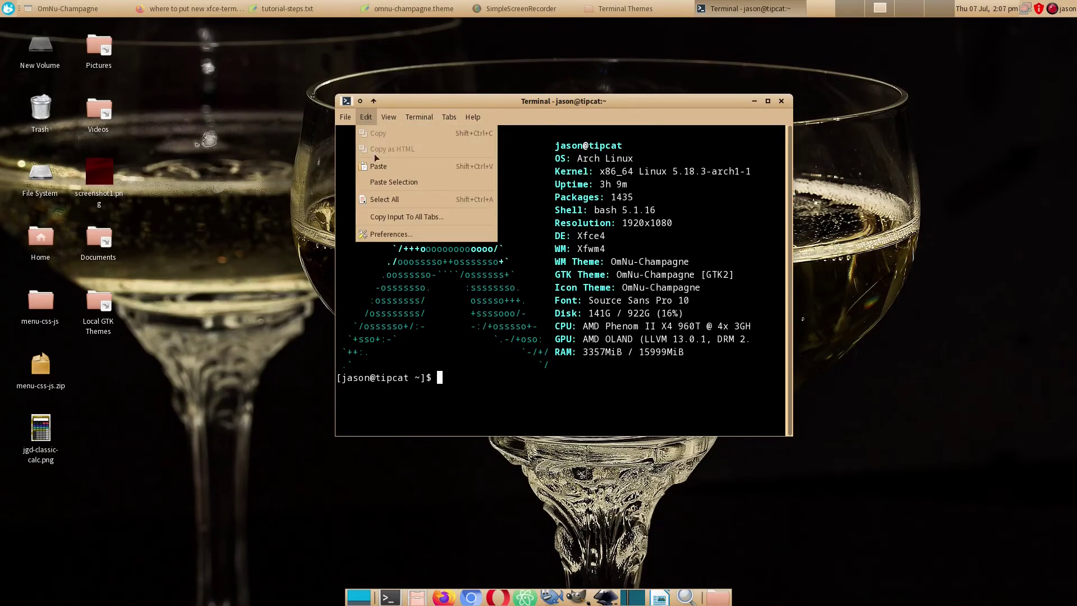
pyautogui.click(395, 235)
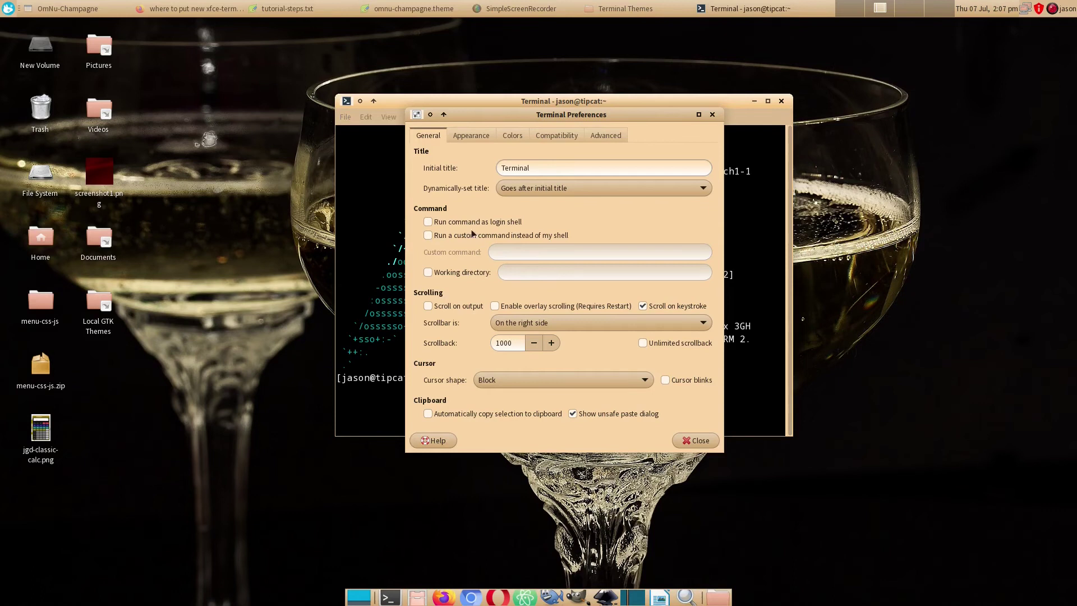
pyautogui.click(513, 137)
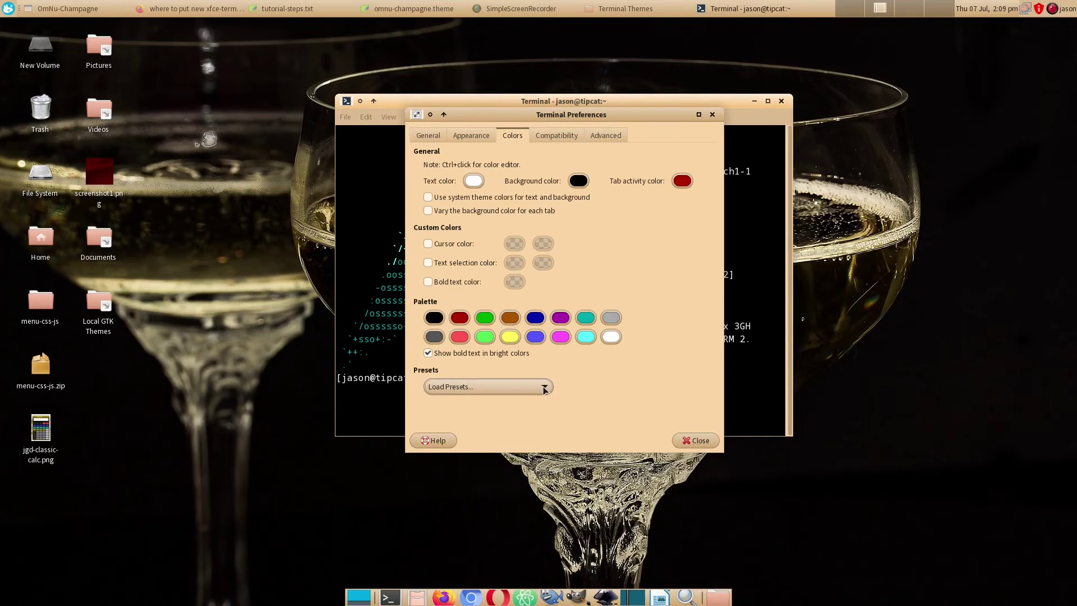
pyautogui.click(542, 388)
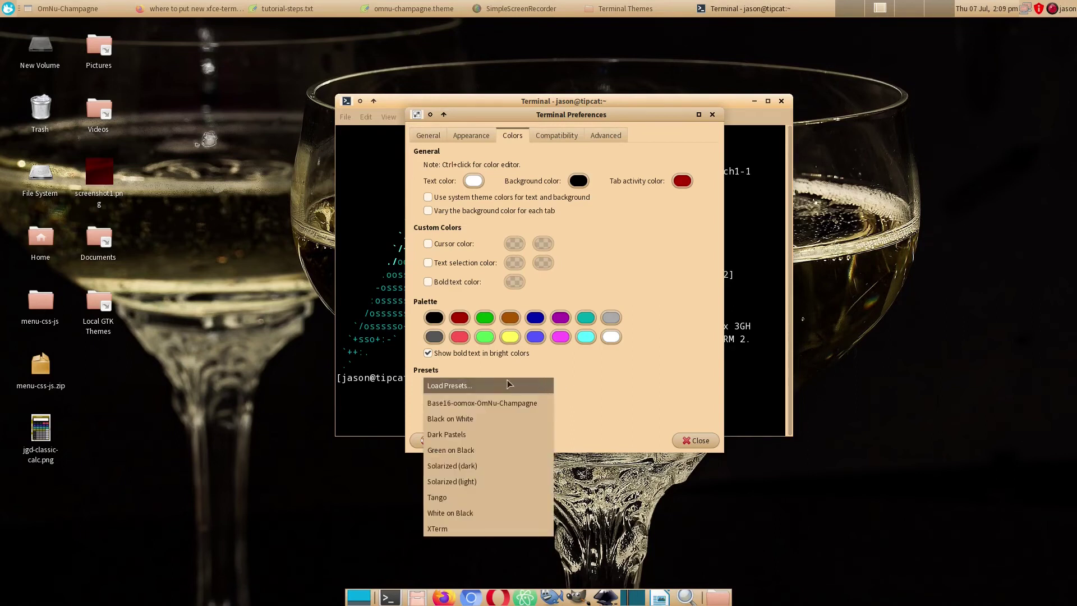
pyautogui.click(486, 404)
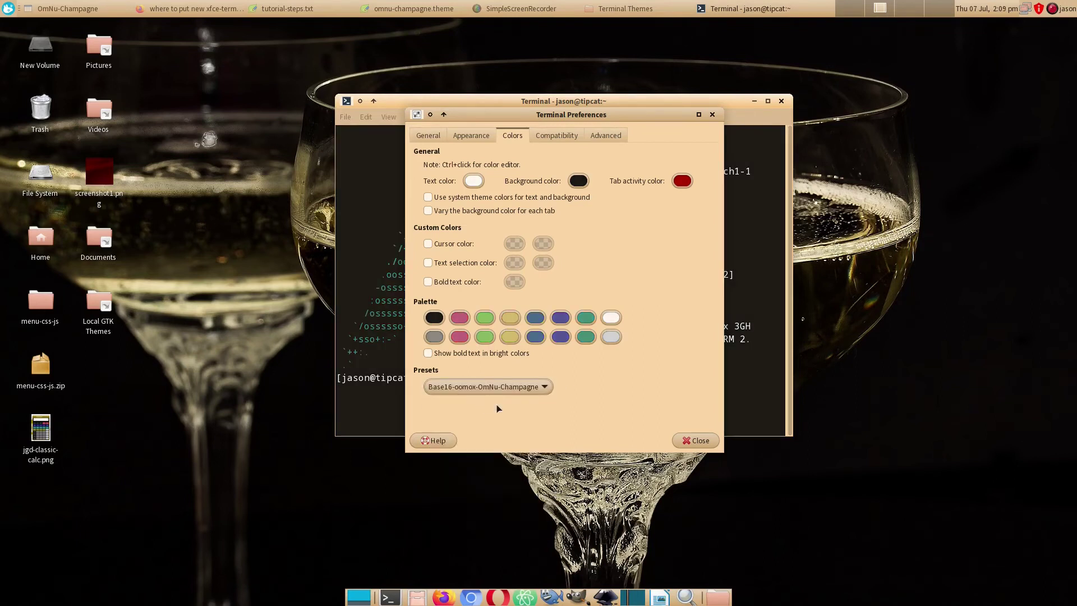
pyautogui.click(711, 115)
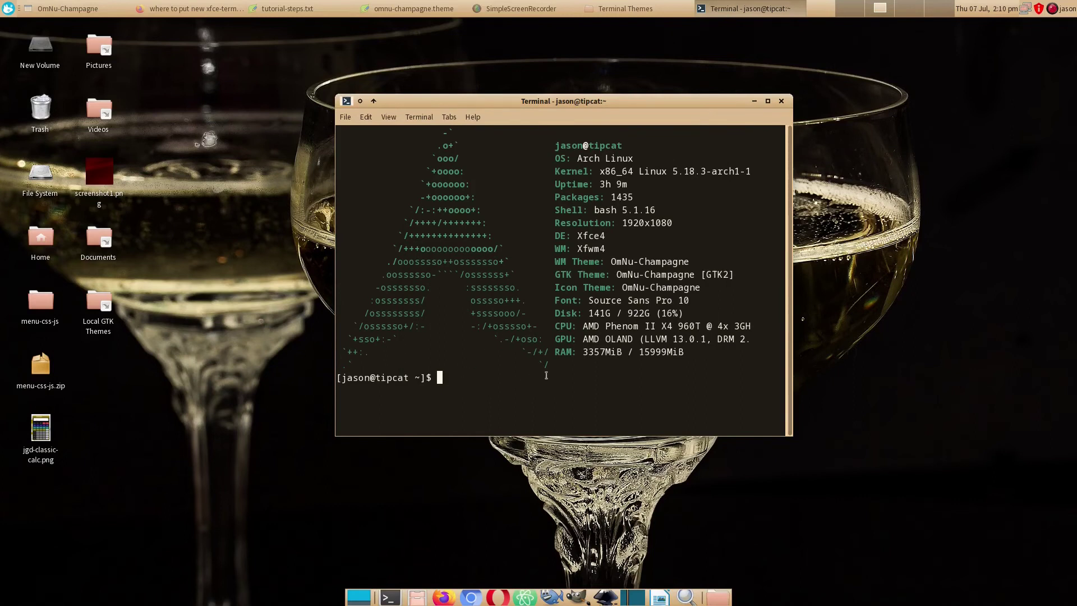
# Run htop to check the new terminal colours, sorting the process list by MEM% and by RES
pyautogui.write('htop')
pyautogui.press('Return')
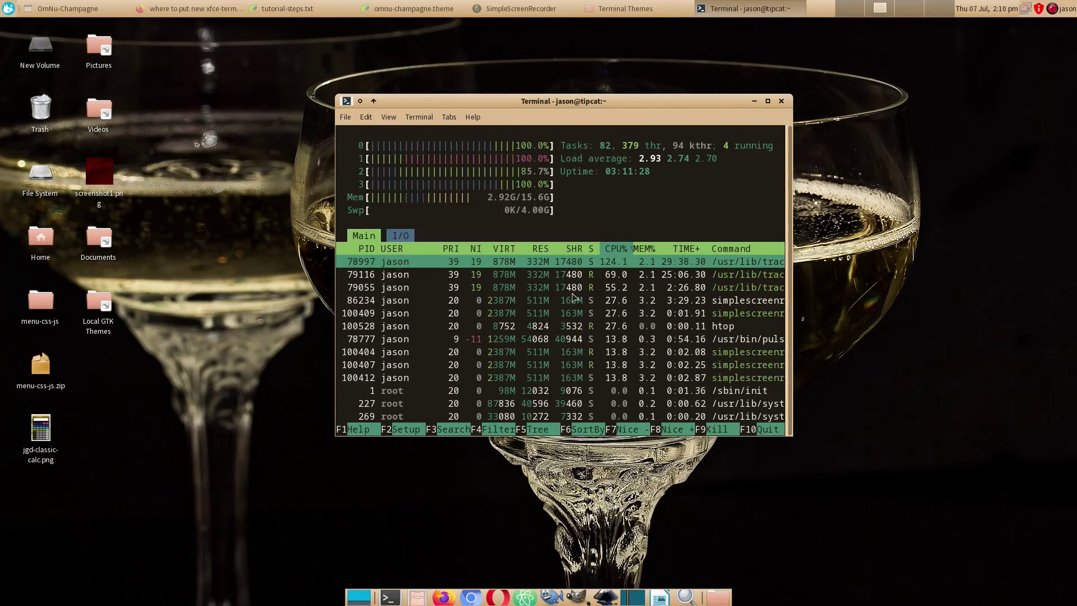
pyautogui.click(644, 250)
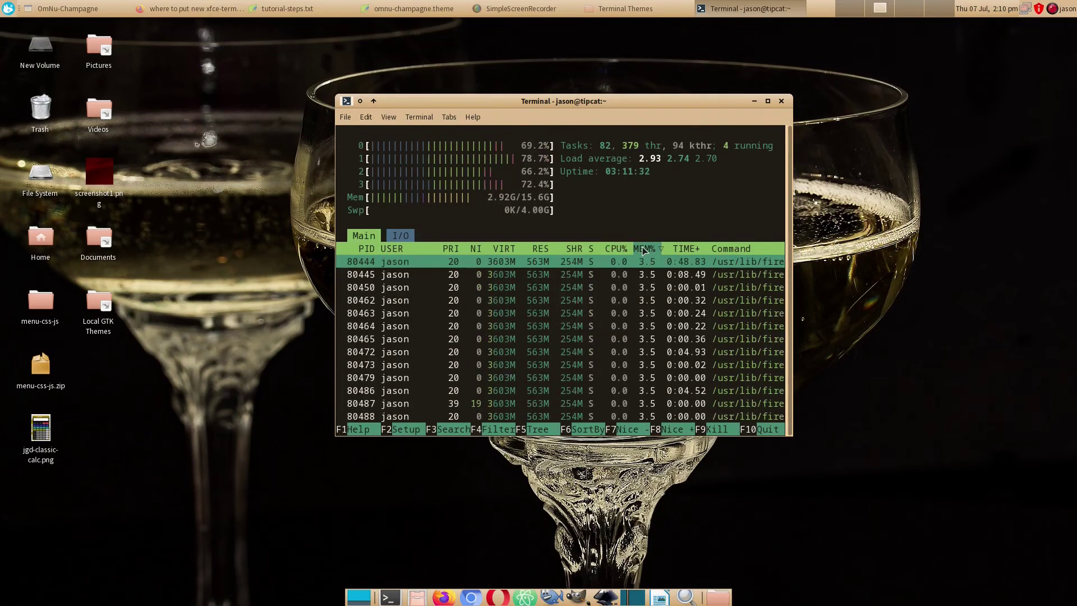
pyautogui.click(543, 250)
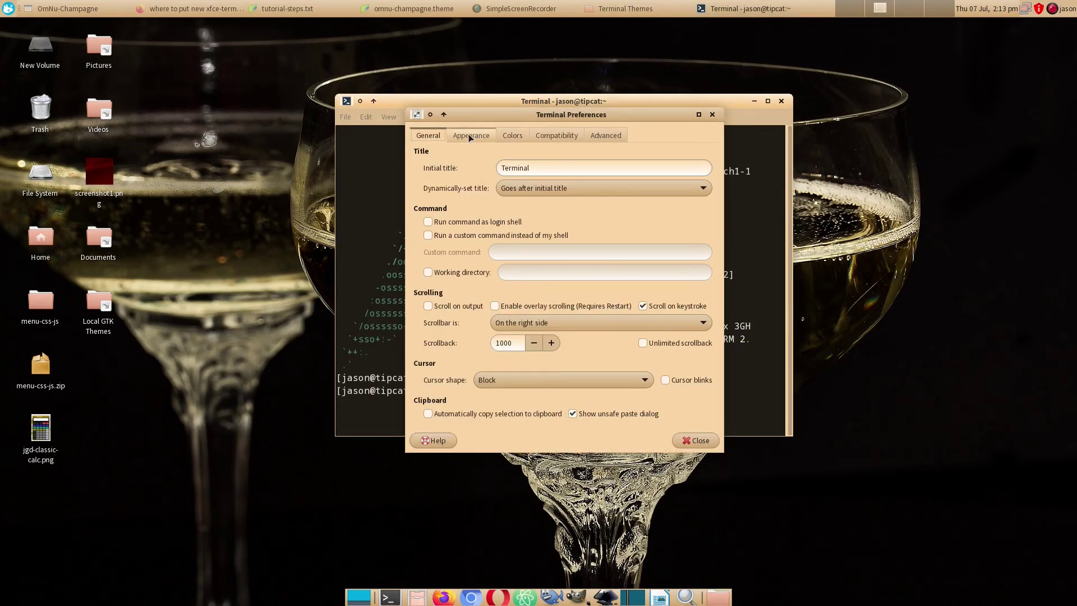
# Change the terminal font to Source Code Pro Regular in the terminal preferences
pyautogui.click(470, 136)
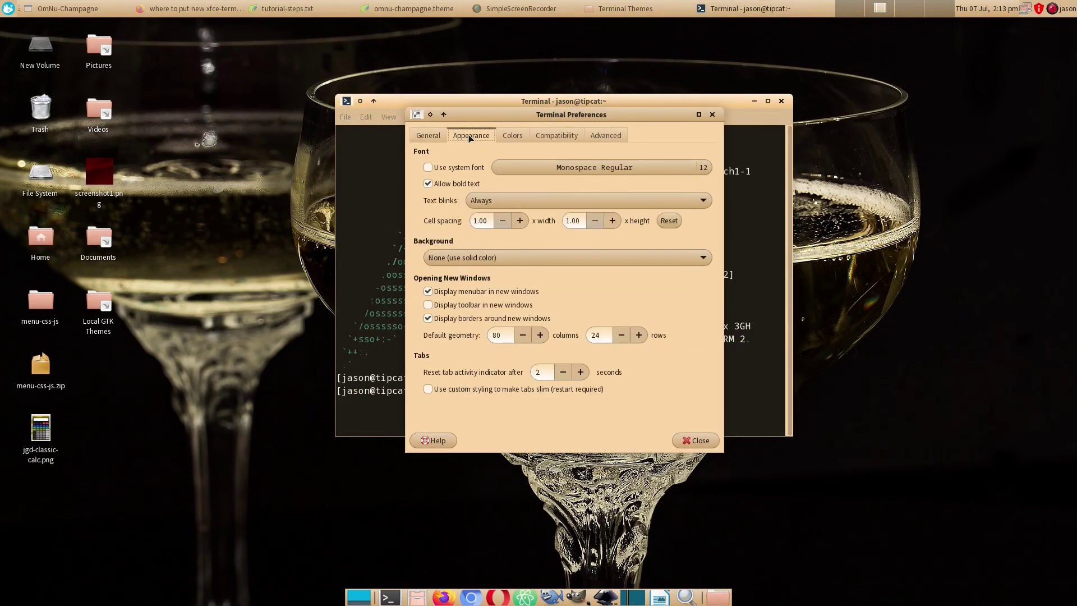
pyautogui.click(587, 169)
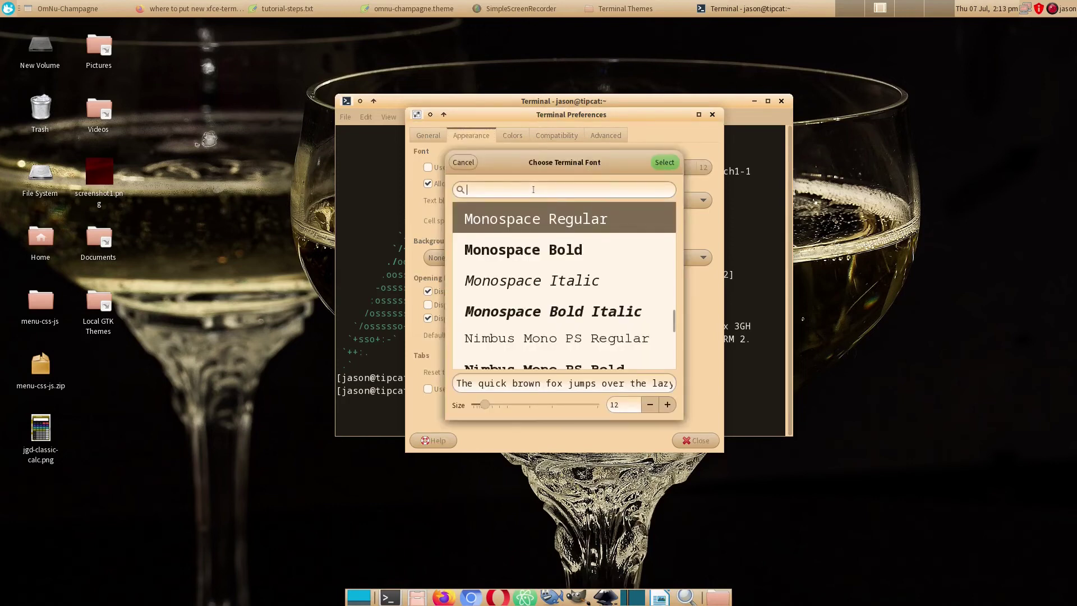
pyautogui.write('Sou')
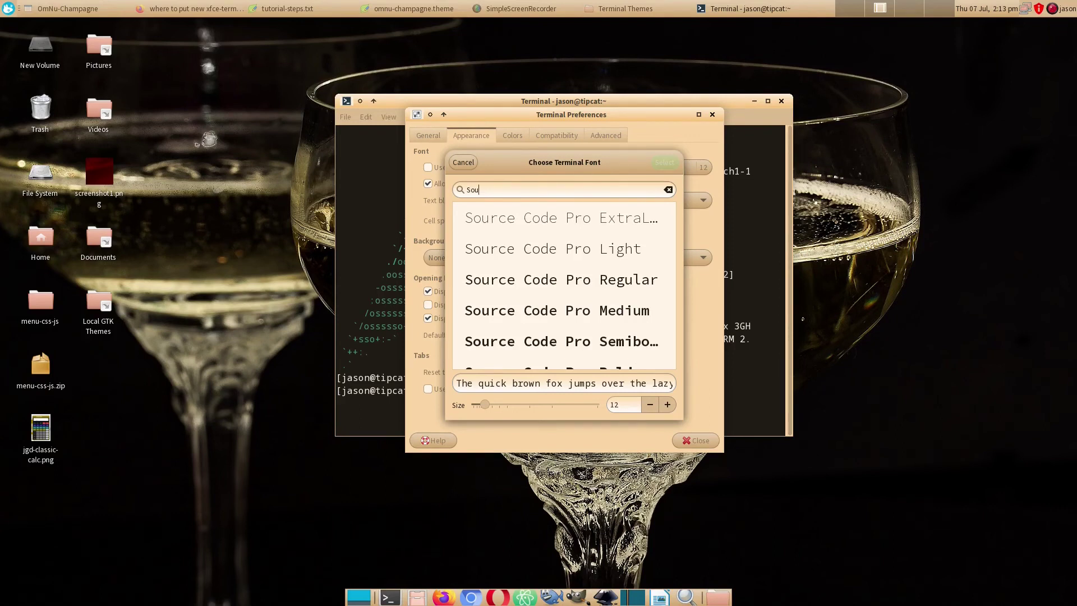
pyautogui.click(579, 280)
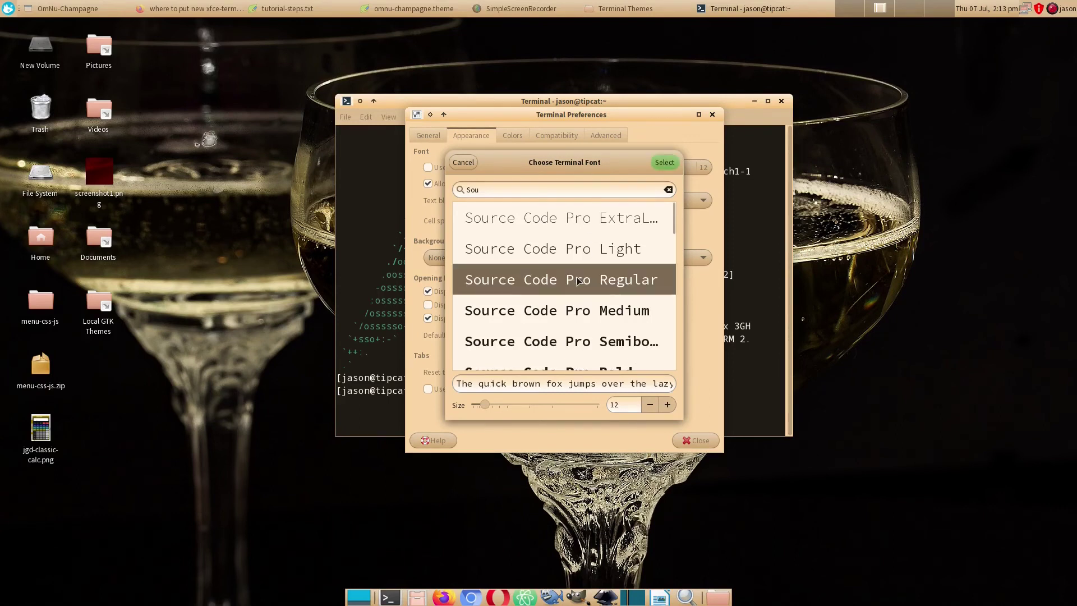
pyautogui.click(664, 163)
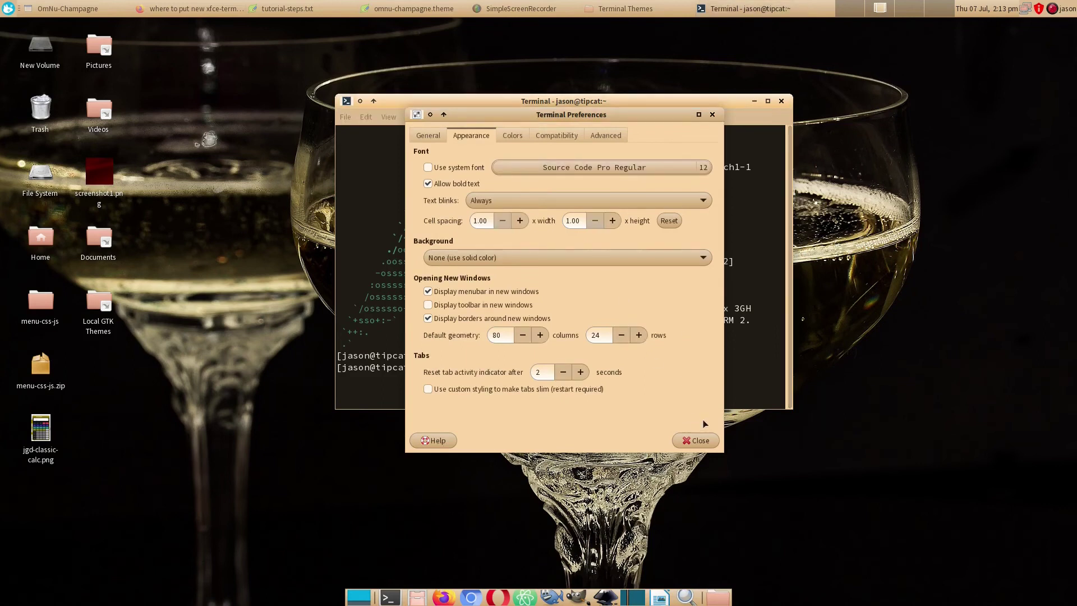
pyautogui.click(703, 445)
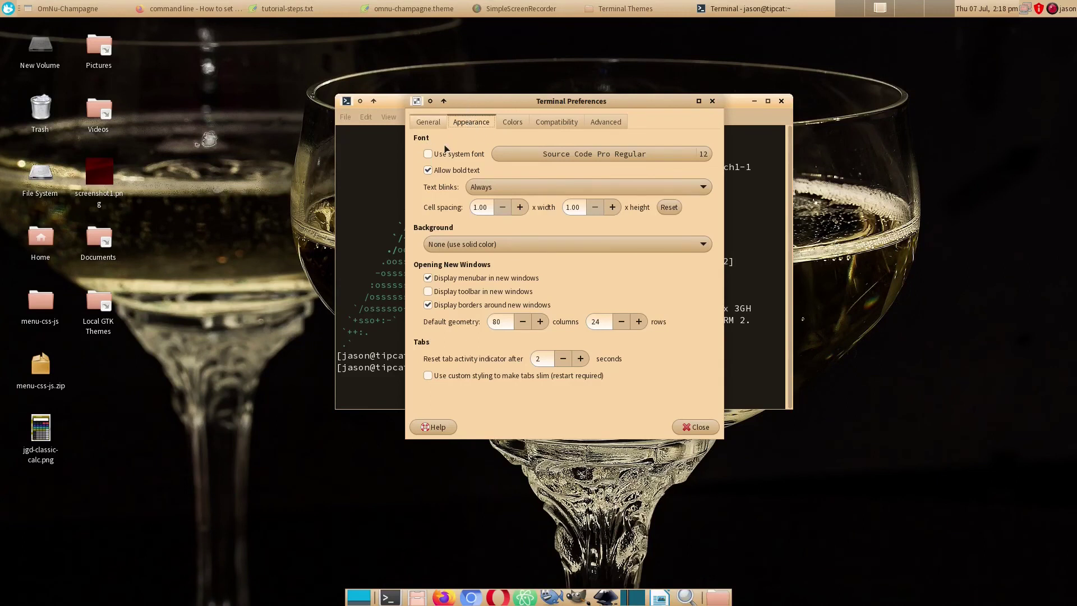
# Give the terminal a transparent background with 0.90 opacity, close the preferences and move the terminal window slightly up
pyautogui.click(561, 244)
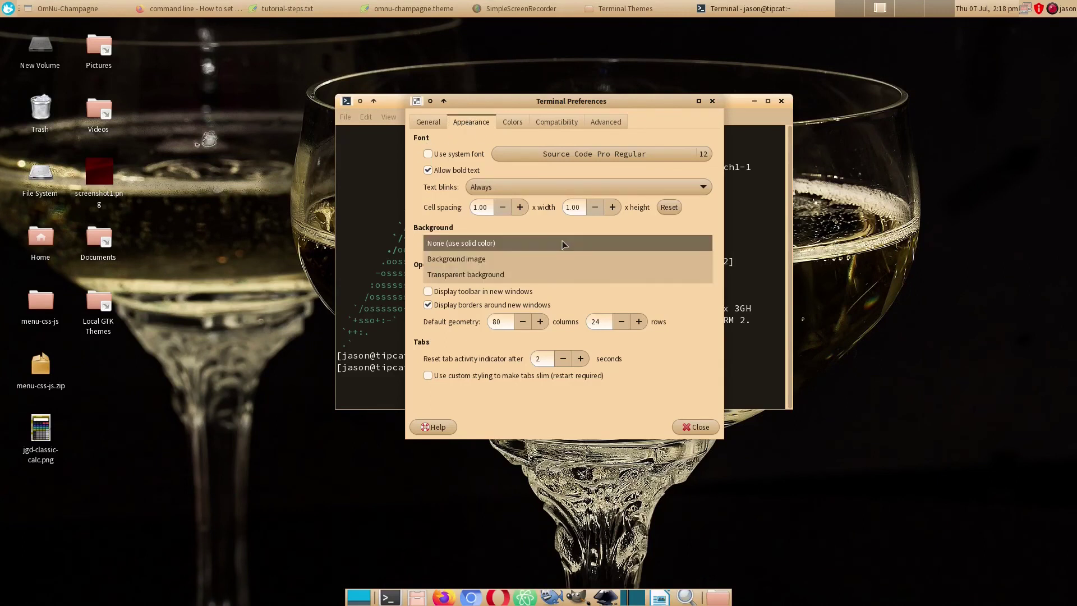
pyautogui.click(543, 275)
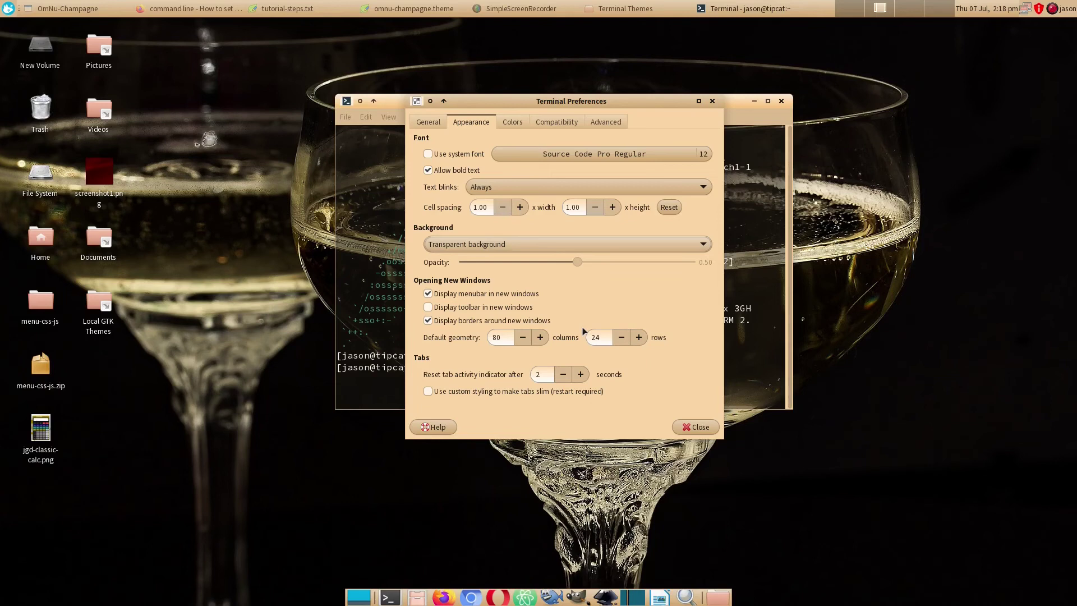
pyautogui.moveTo(576, 260); pyautogui.dragTo(669, 264)
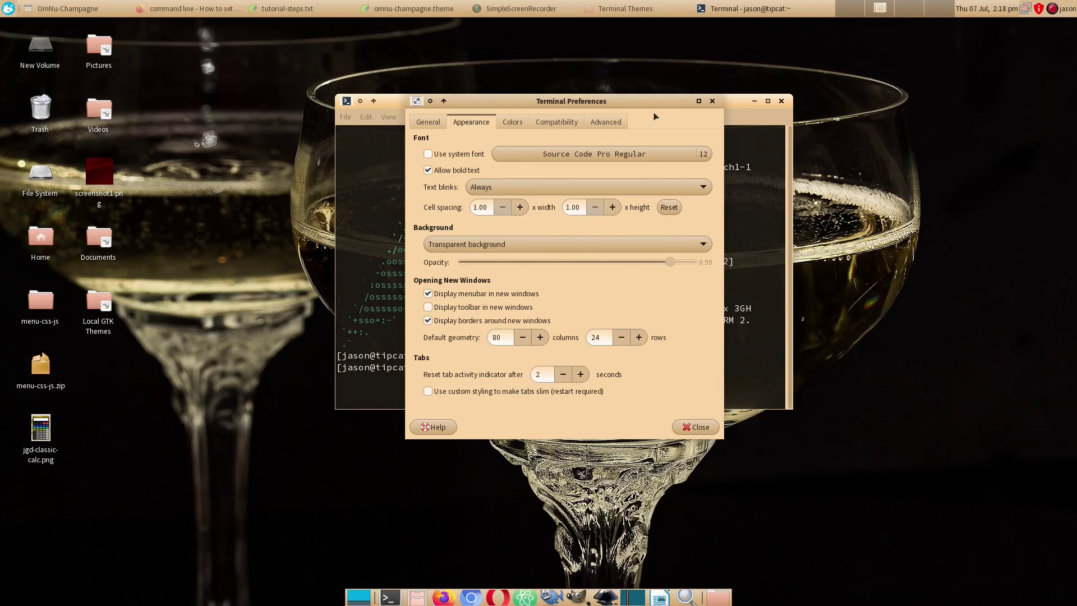
pyautogui.click(711, 102)
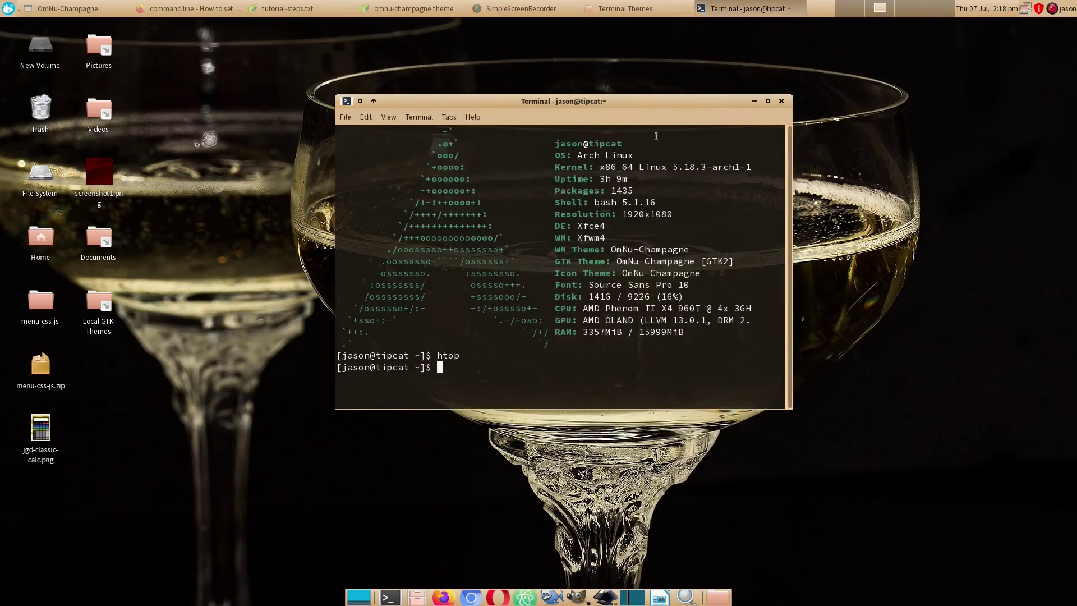
pyautogui.moveTo(573, 102); pyautogui.dragTo(532, 80)
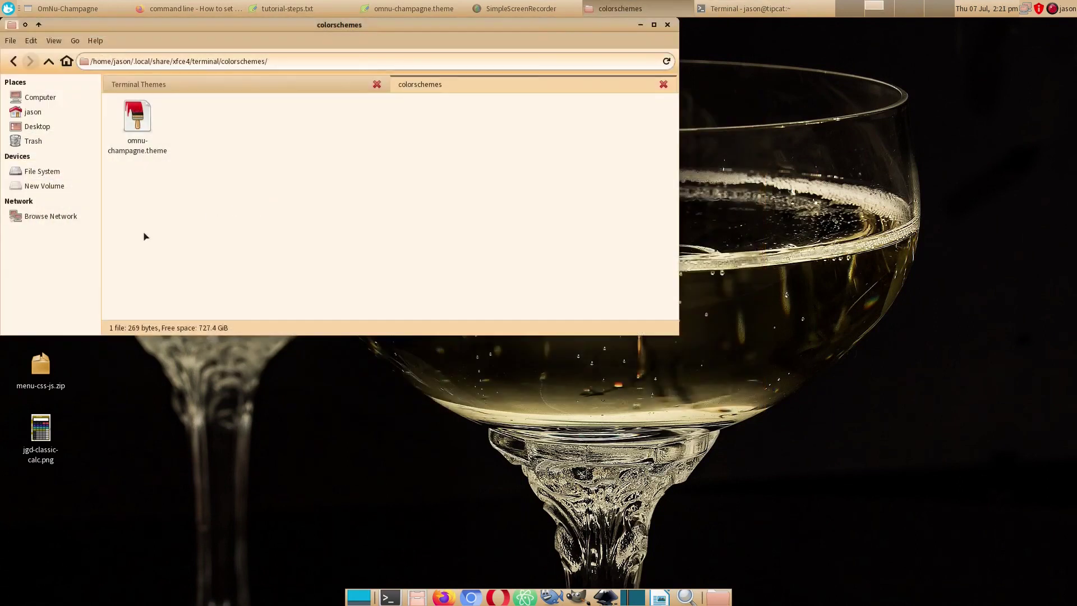
# In Bluefish Editor, change the scheme name in omnu-champagne.theme to Base16-OmNu-Champagne, then save and close the file
pyautogui.rightClick(137, 117)
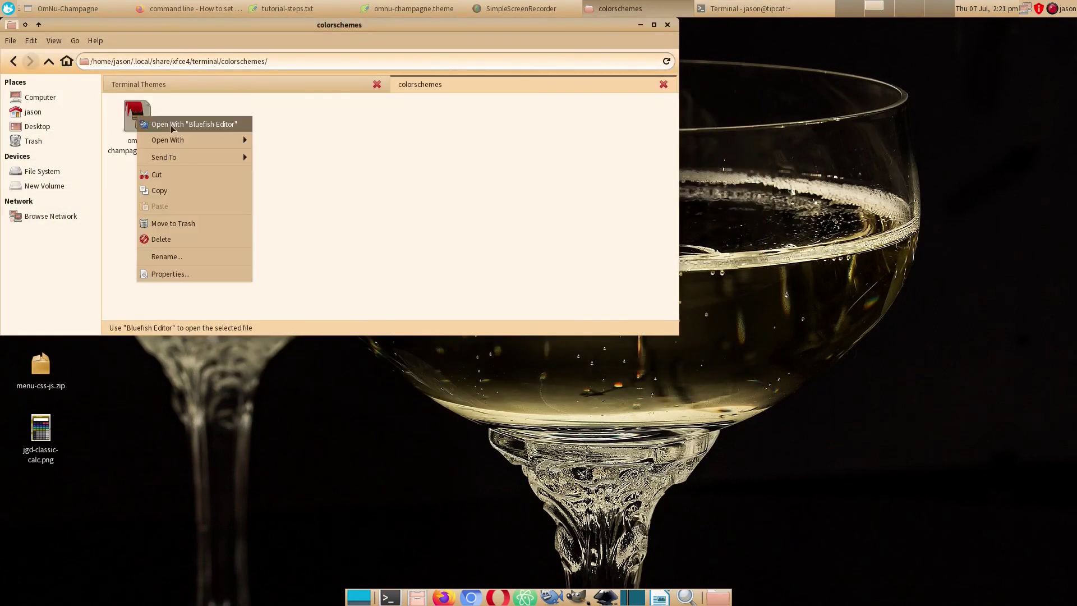
pyautogui.click(176, 125)
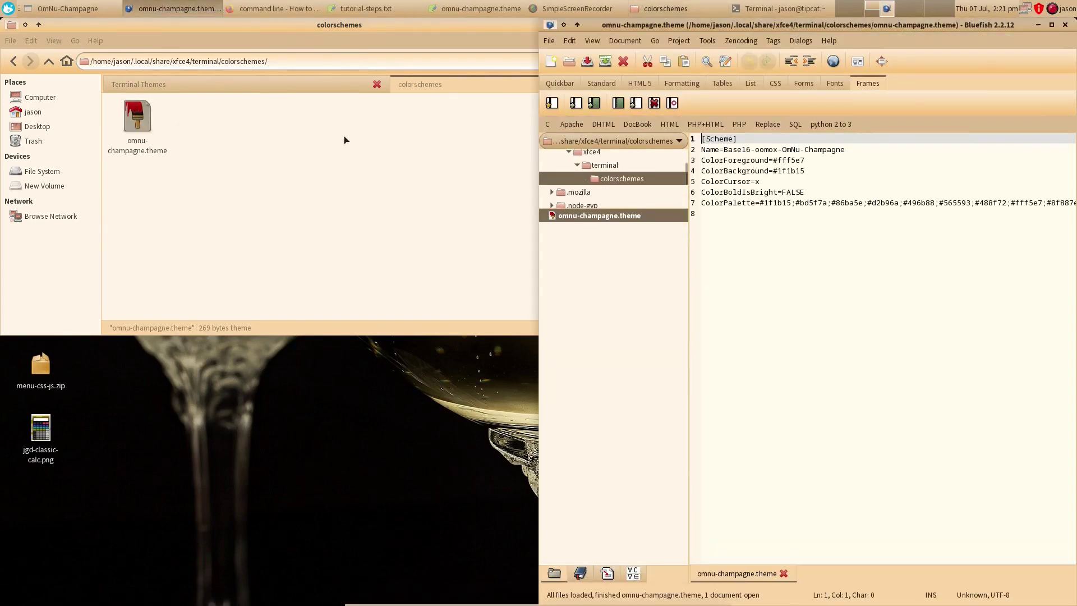
pyautogui.click(778, 149)
pyautogui.press('BackSpace')
pyautogui.press('BackSpace')
pyautogui.press('BackSpace')
pyautogui.press('BackSpace')
pyautogui.press('BackSpace')
pyautogui.press('BackSpace')
pyautogui.click(836, 152)
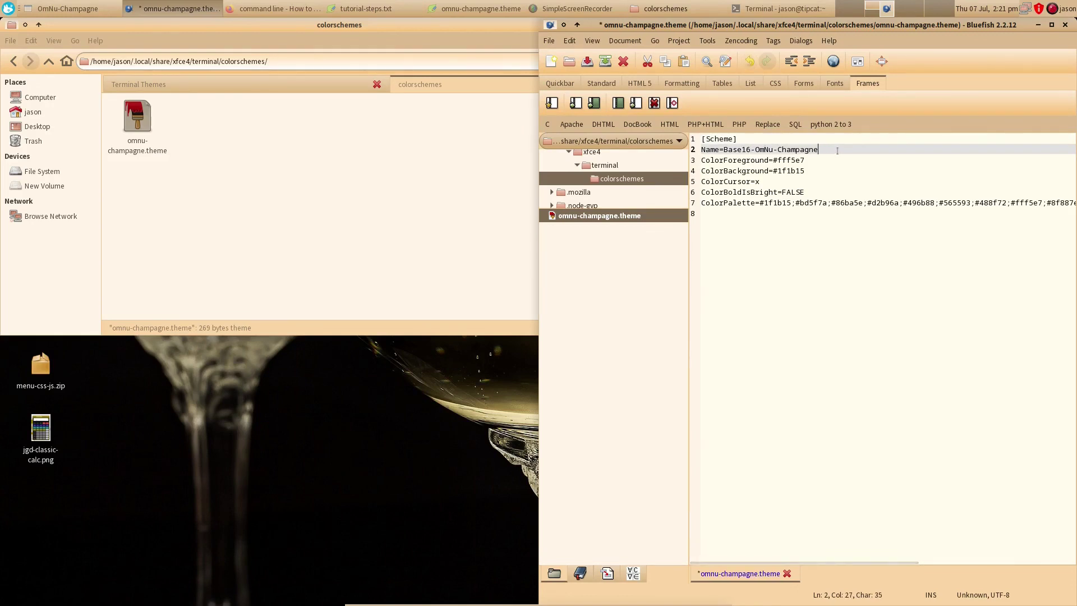
pyautogui.hotkey('ctrl', 's')
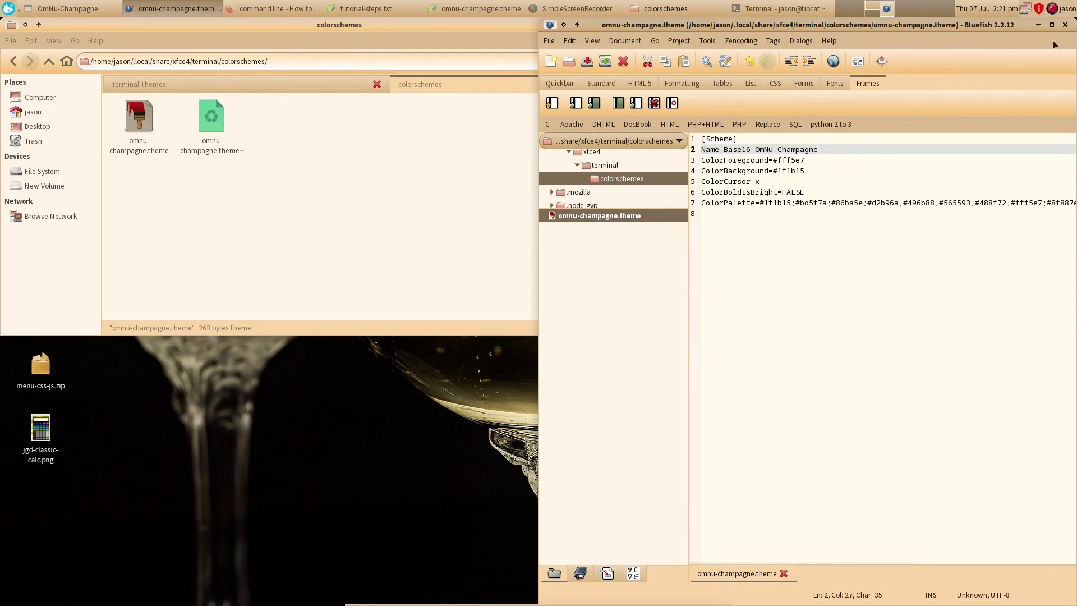
pyautogui.click(1065, 26)
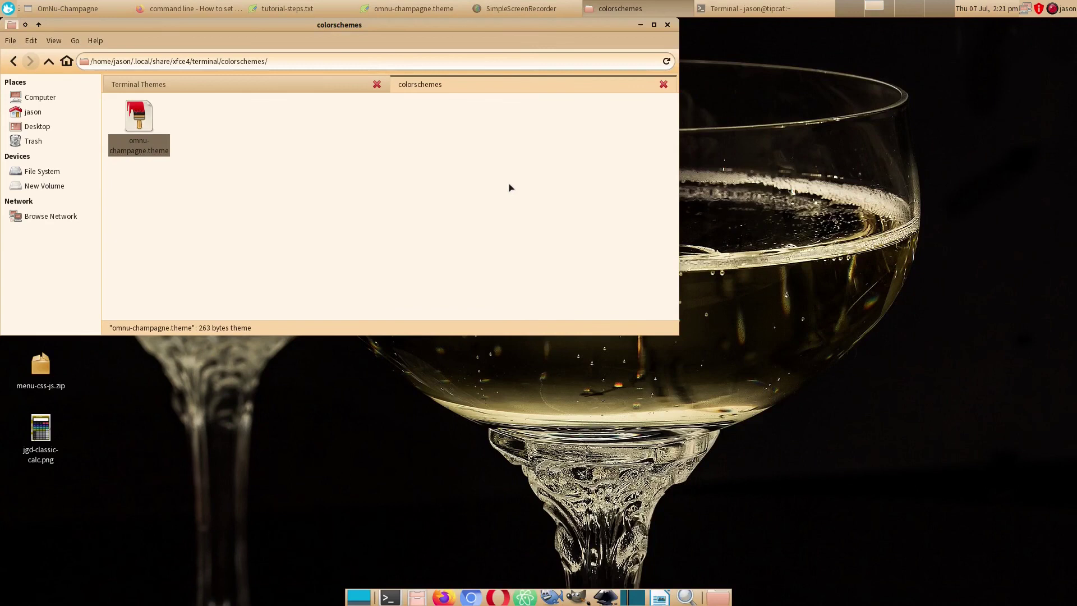